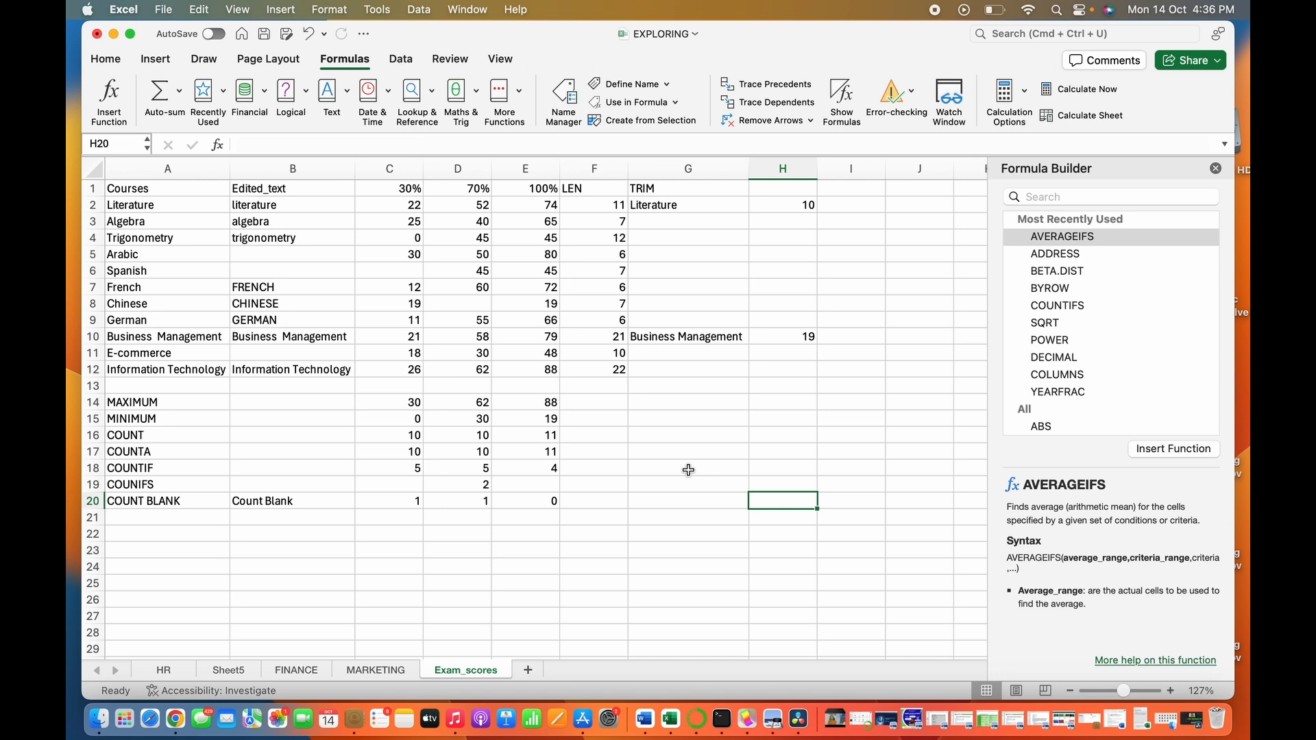
- Search the function list for CONCAT and view its description and syntax
{"action": "left_click", "coordinate": [1049, 198]}
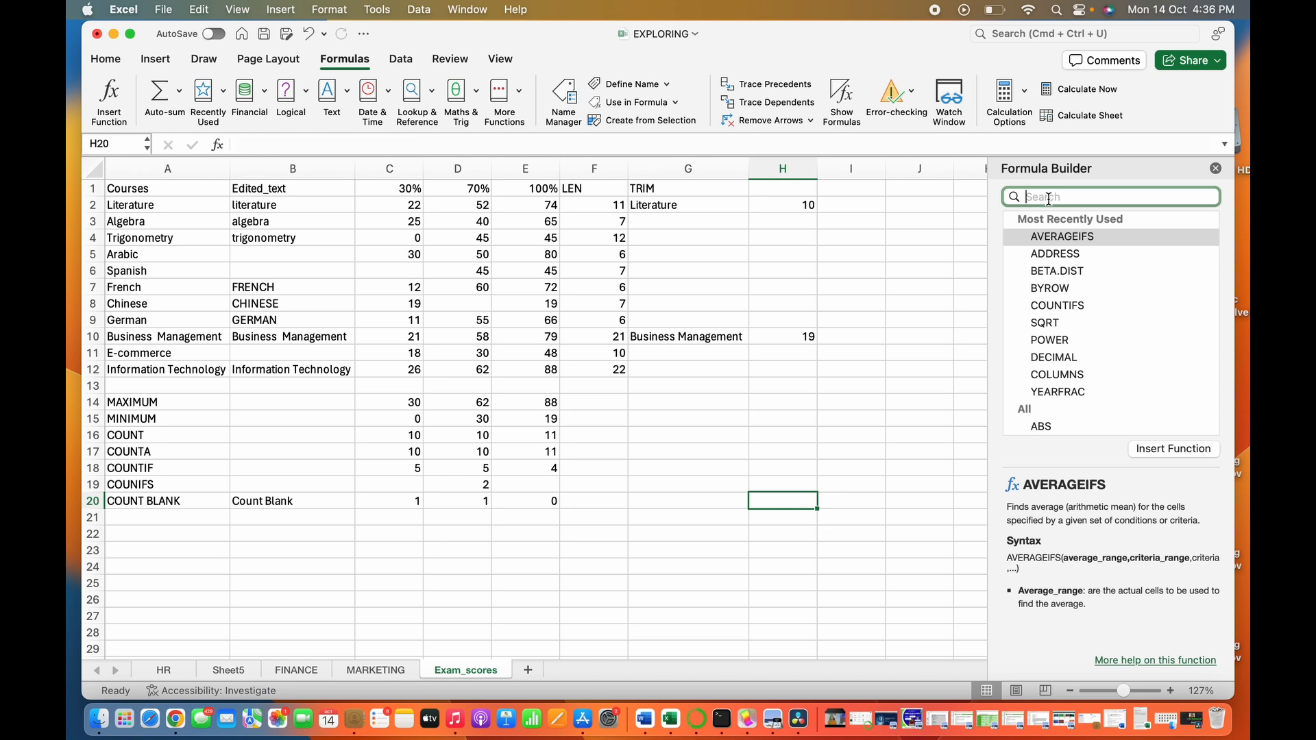
{"action": "type", "text": "CONCAT"}
{"action": "key", "text": "Tab"}
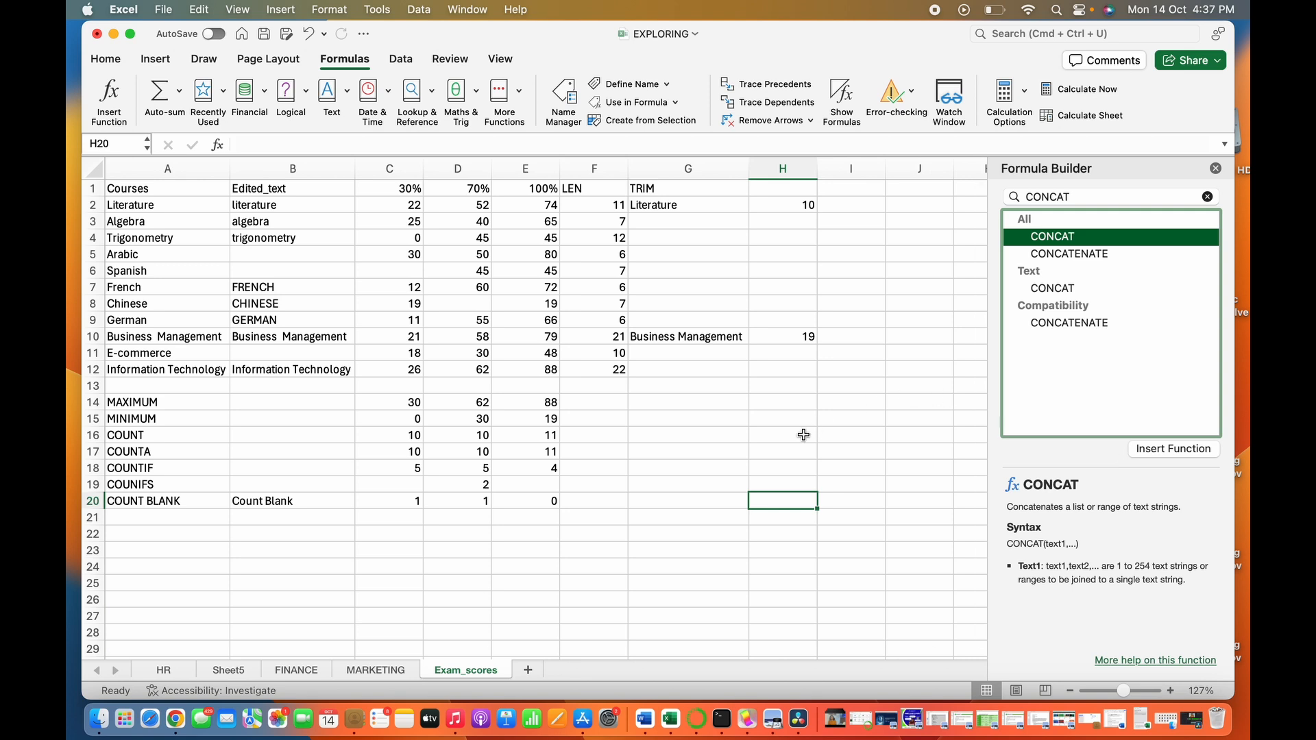
{"action": "left_click", "coordinate": [137, 569]}
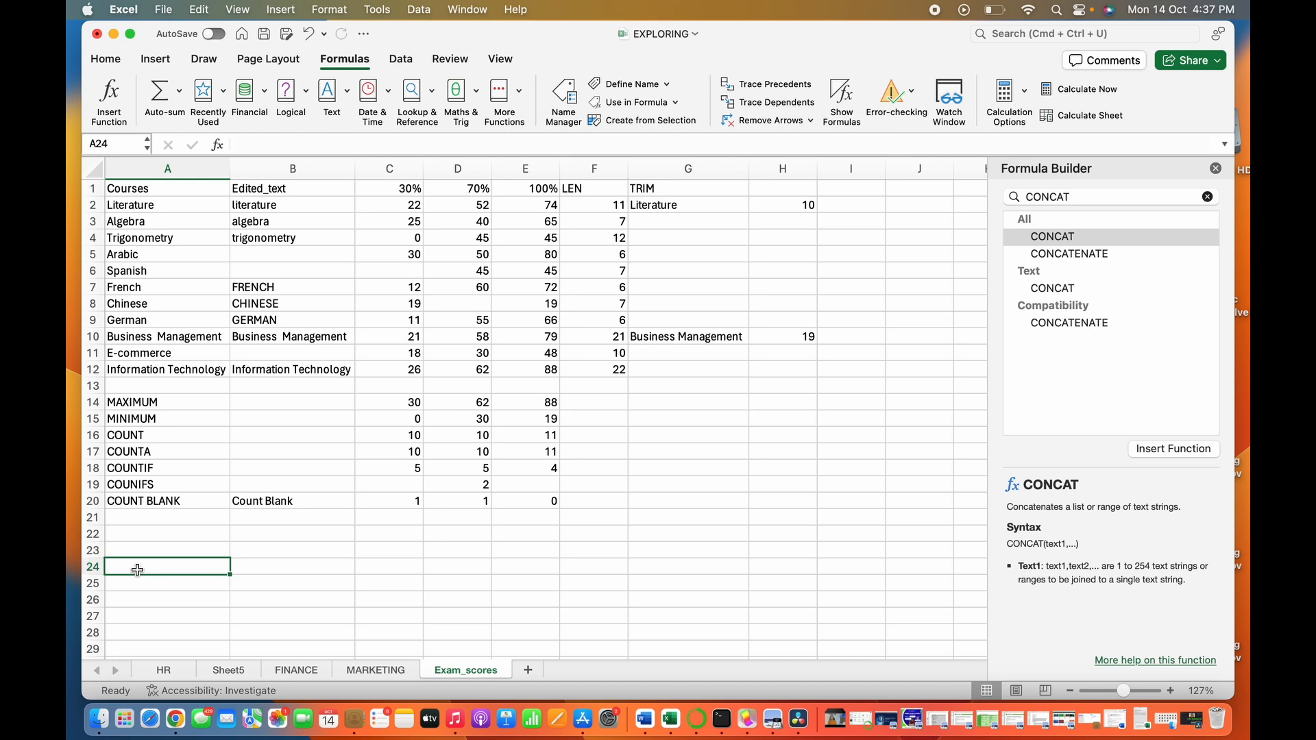
{"action": "left_click", "coordinate": [135, 226]}
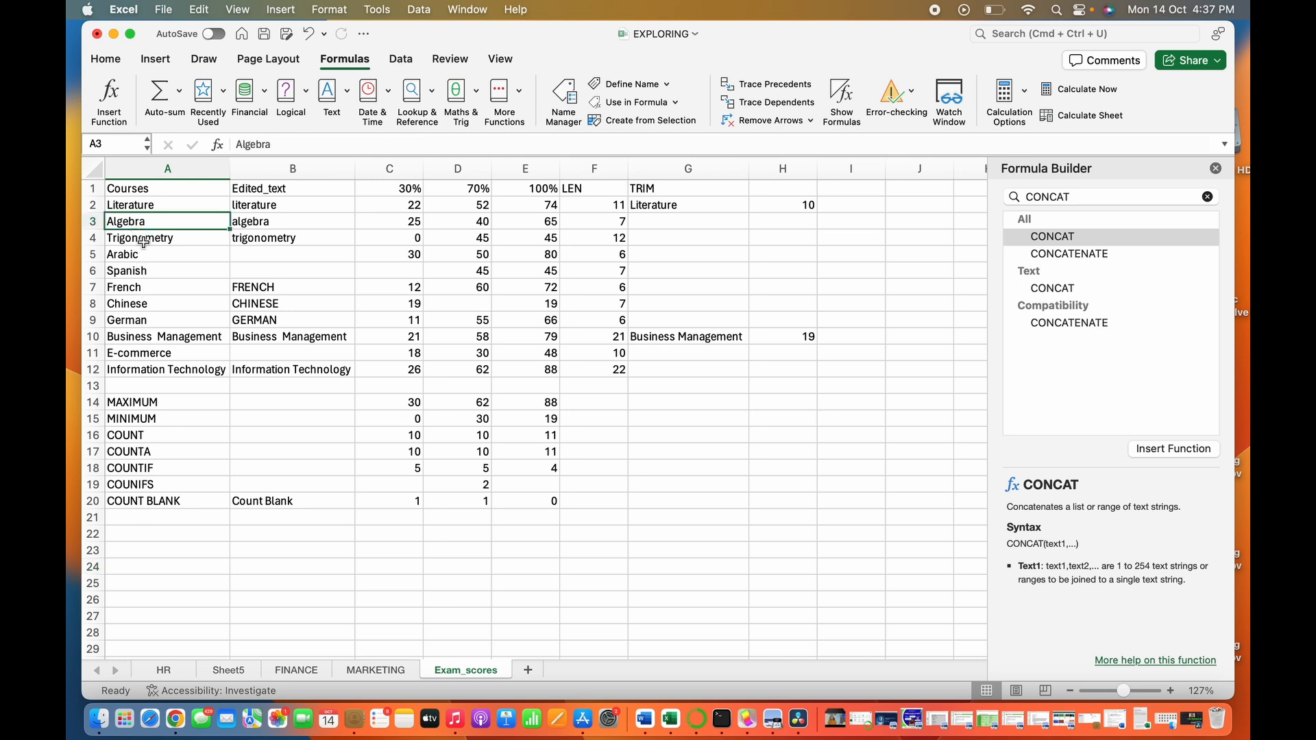
{"action": "left_click", "coordinate": [143, 241]}
{"action": "left_click", "coordinate": [135, 224]}
- Join the Algebra and Trigonometry course names in cell A24 with the formula =CONCAT(A3,A4)
{"action": "left_click", "coordinate": [132, 569]}
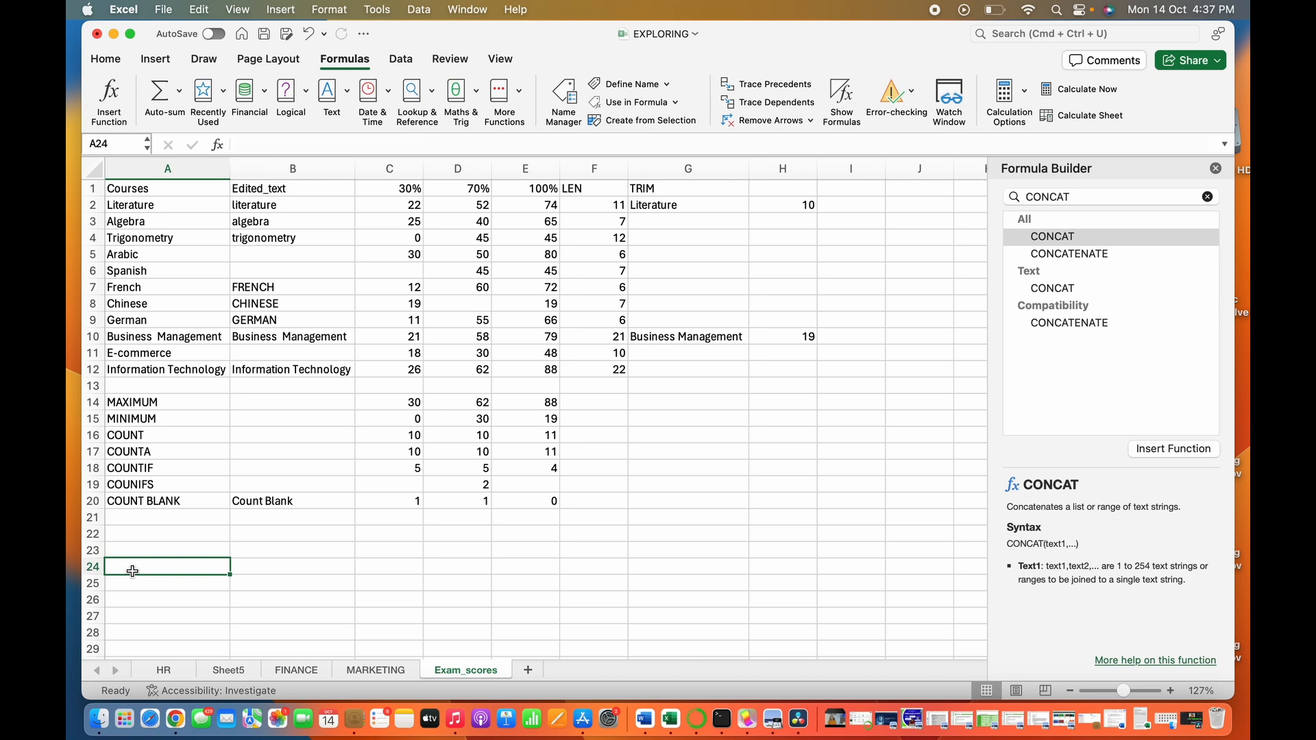
{"action": "left_click", "coordinate": [279, 148]}
{"action": "type", "text": "="}
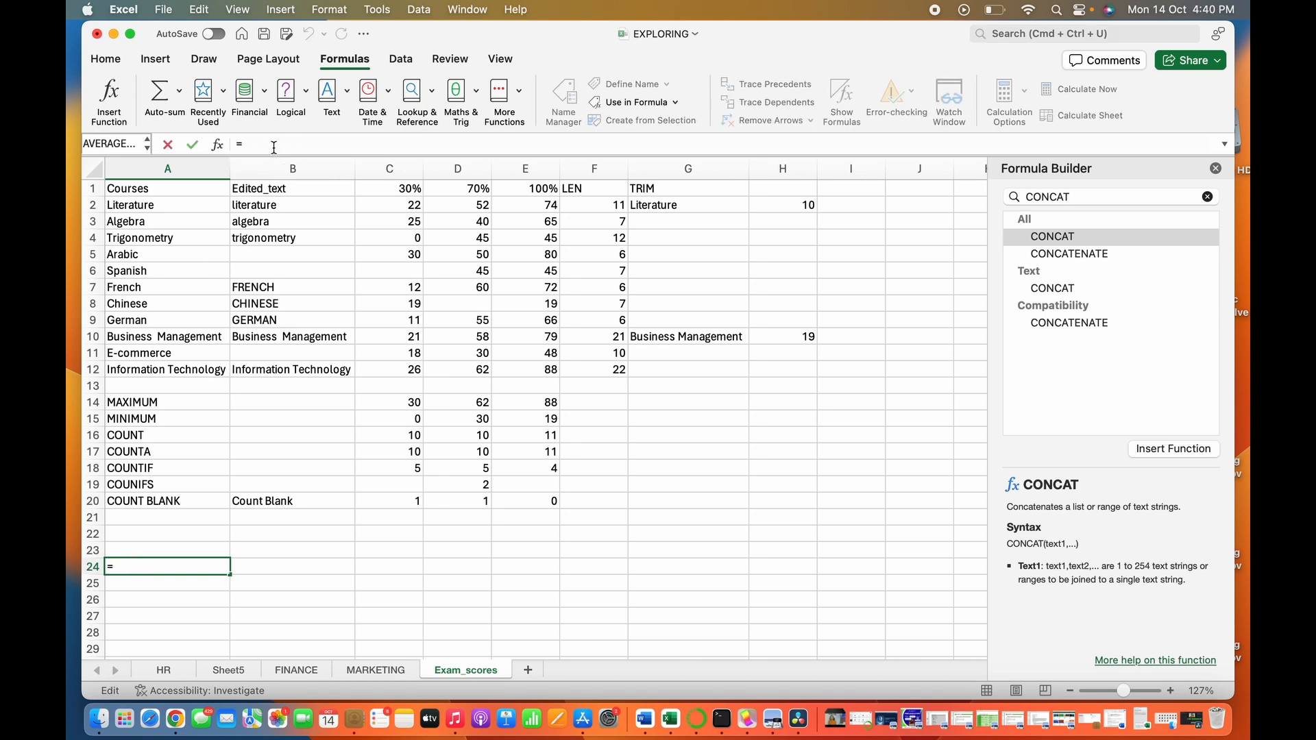
{"action": "type", "text": "CONC"}
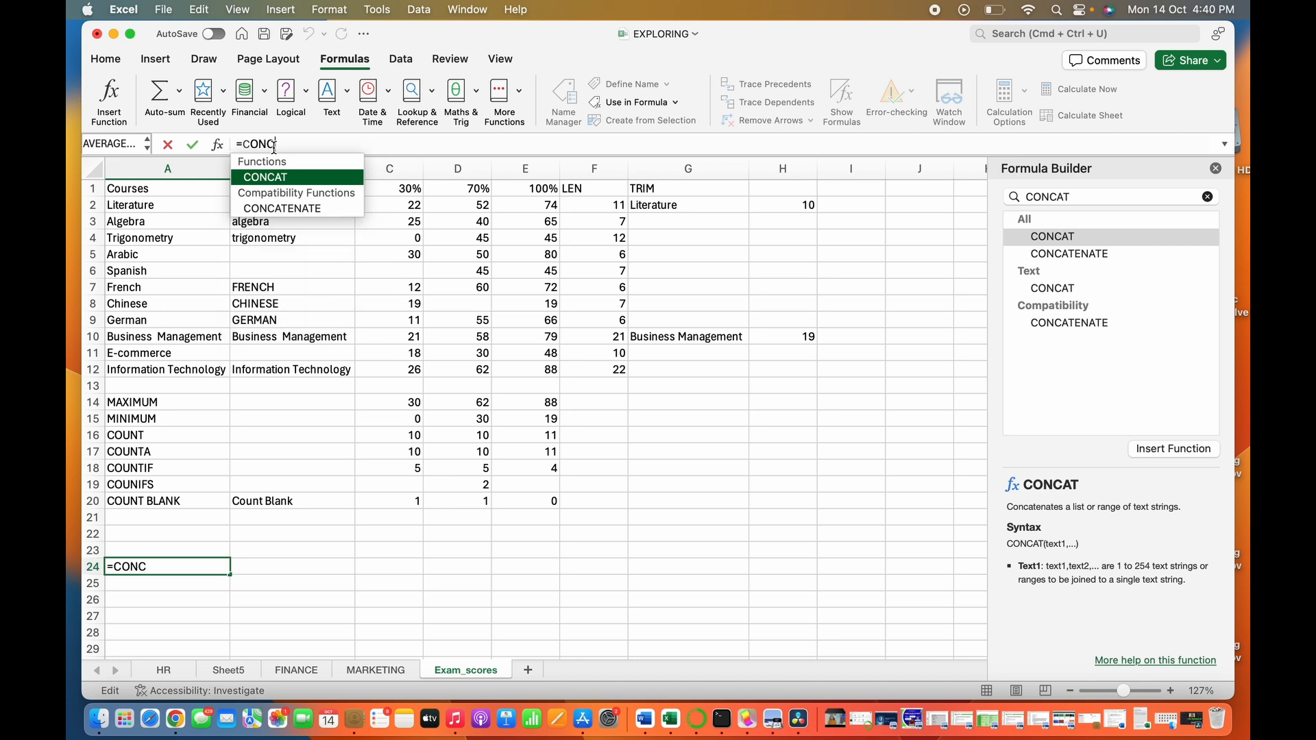
{"action": "key", "text": "Tab"}
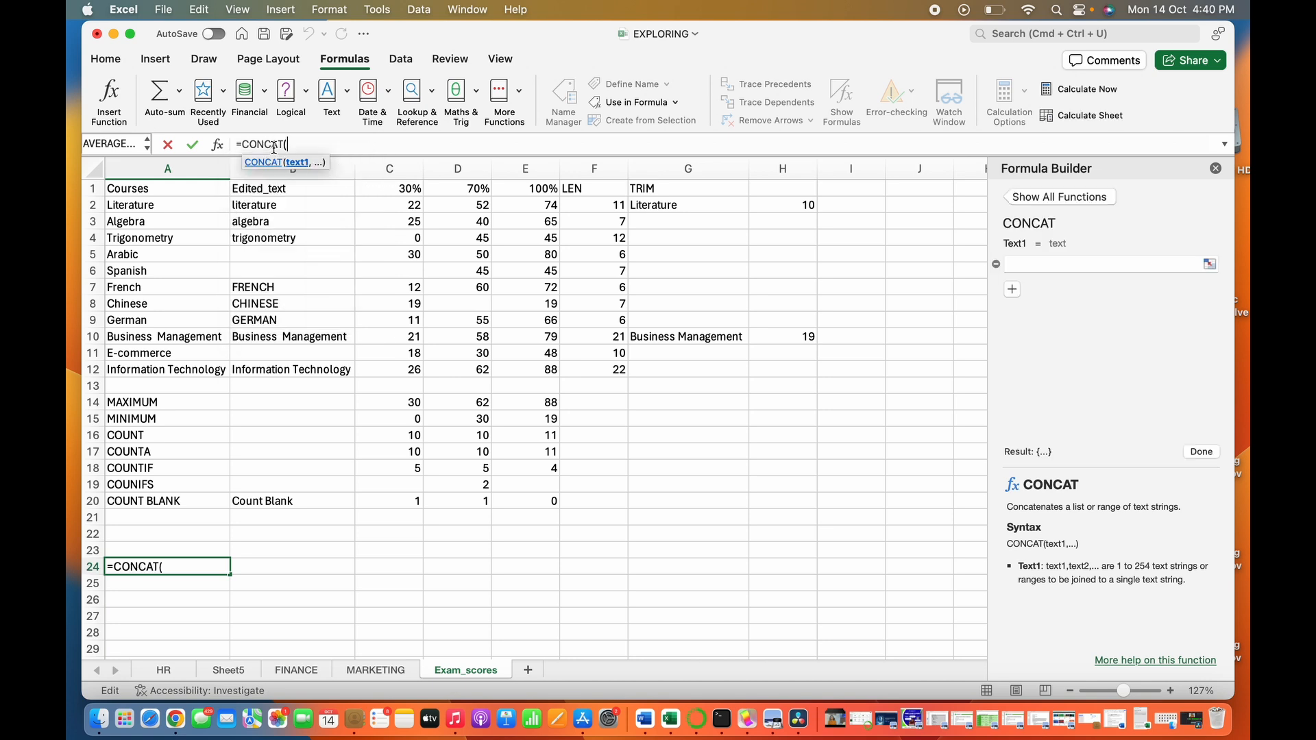
{"action": "left_click", "coordinate": [141, 222]}
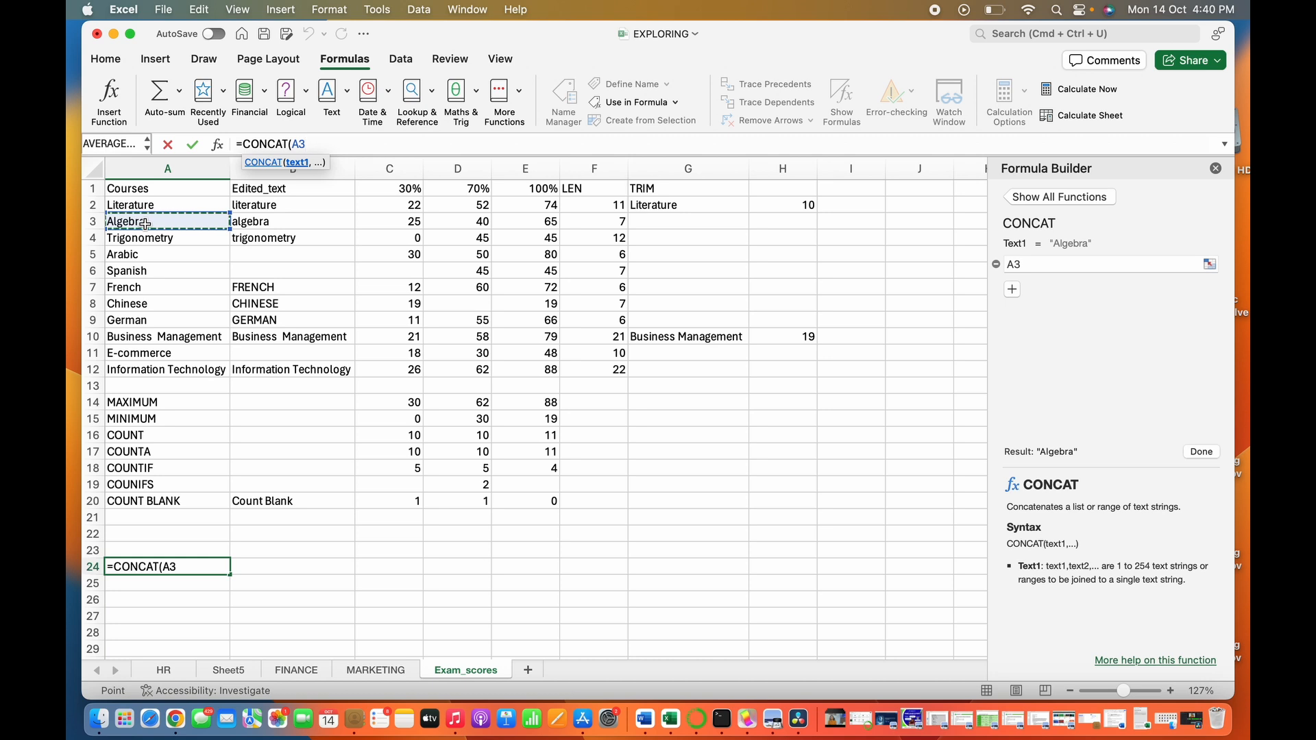
{"action": "type", "text": ","}
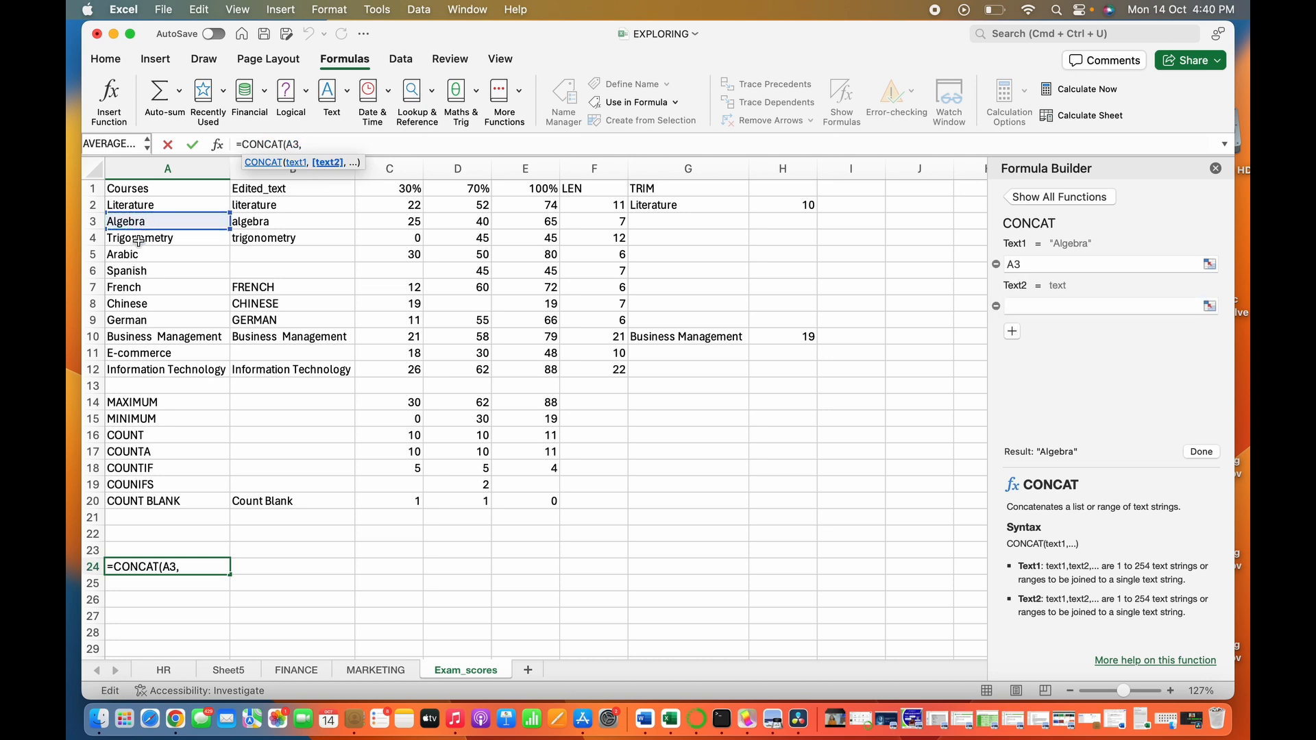
{"action": "left_click", "coordinate": [139, 240]}
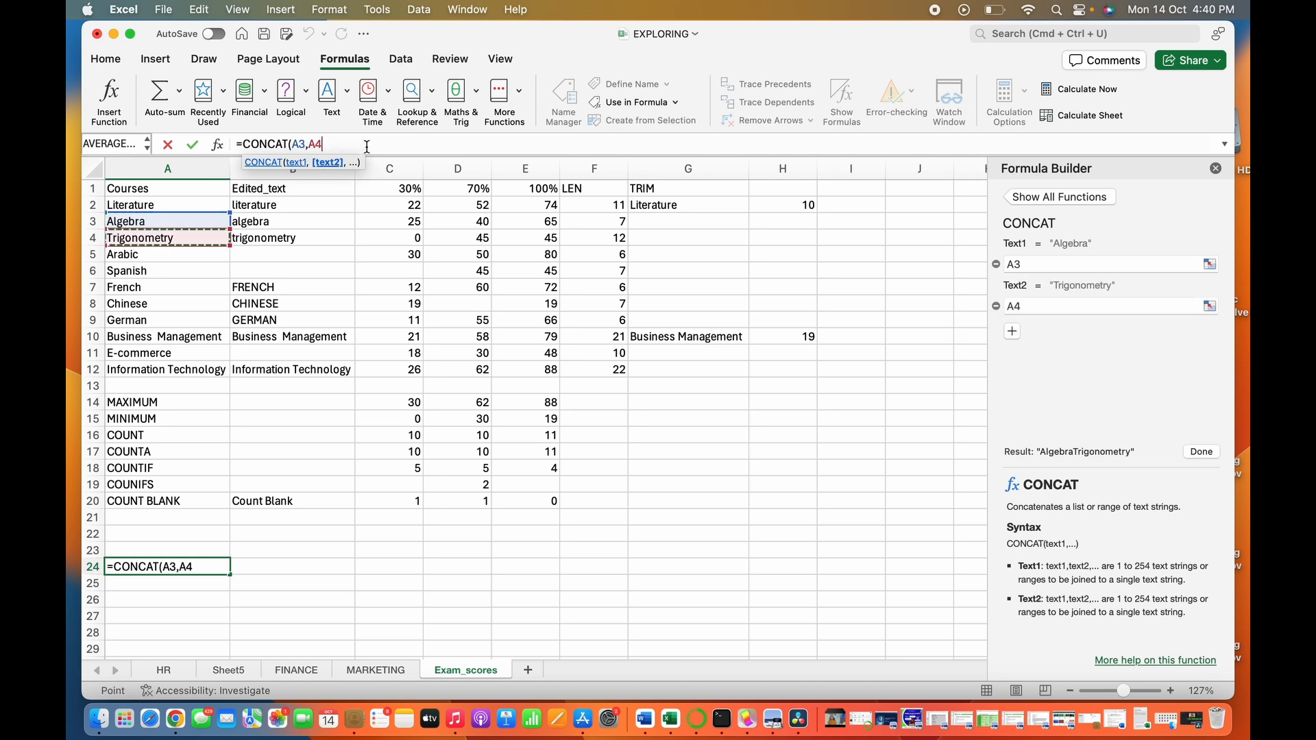
{"action": "type", "text": ")"}
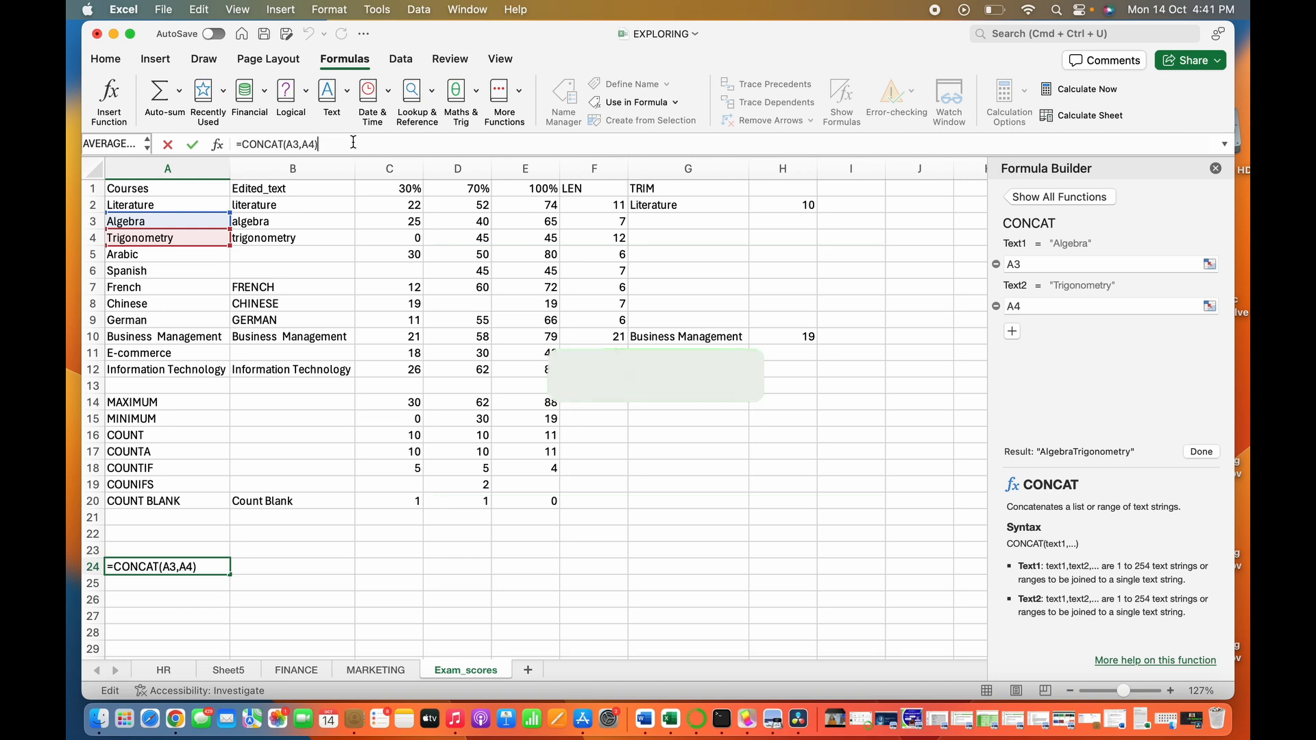
{"action": "key", "text": "Return"}
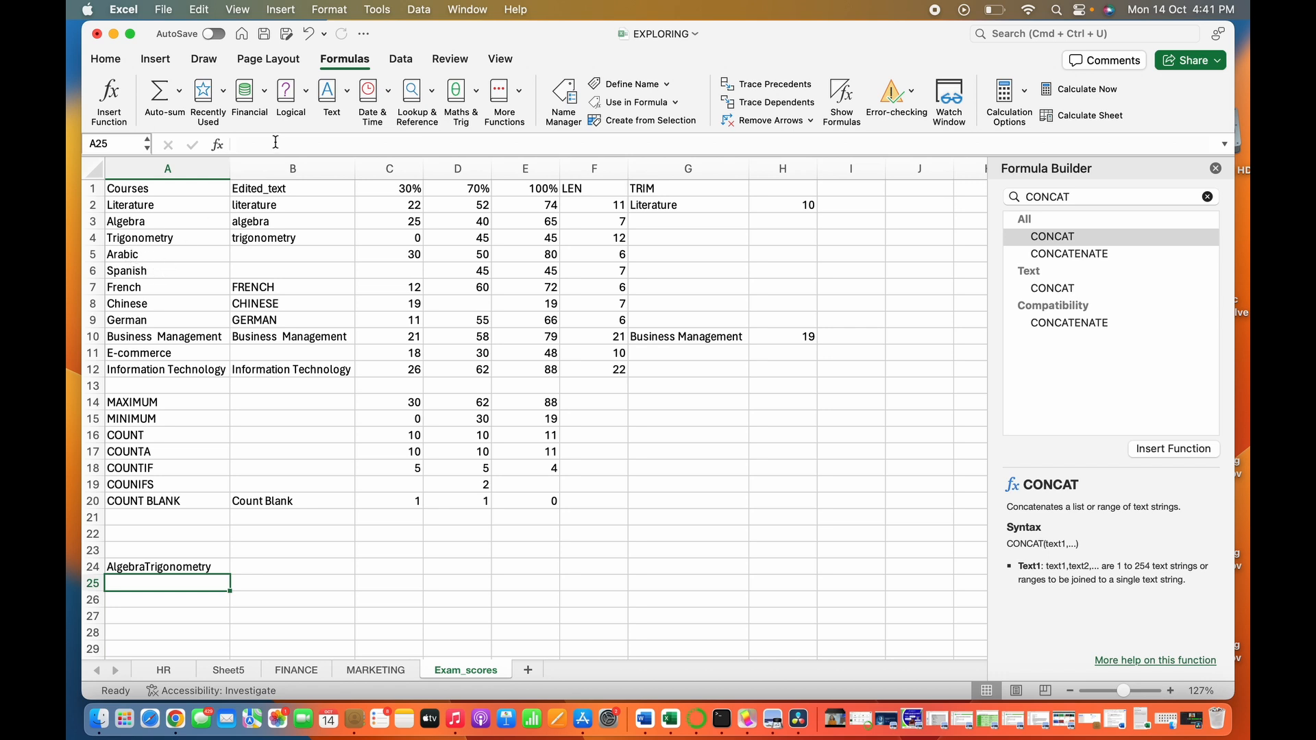
- Join the Arabic and Spanish course names in cell A25 with the formula =CONCAT(A5,A6)
{"action": "type", "text": "=CONCAT"}
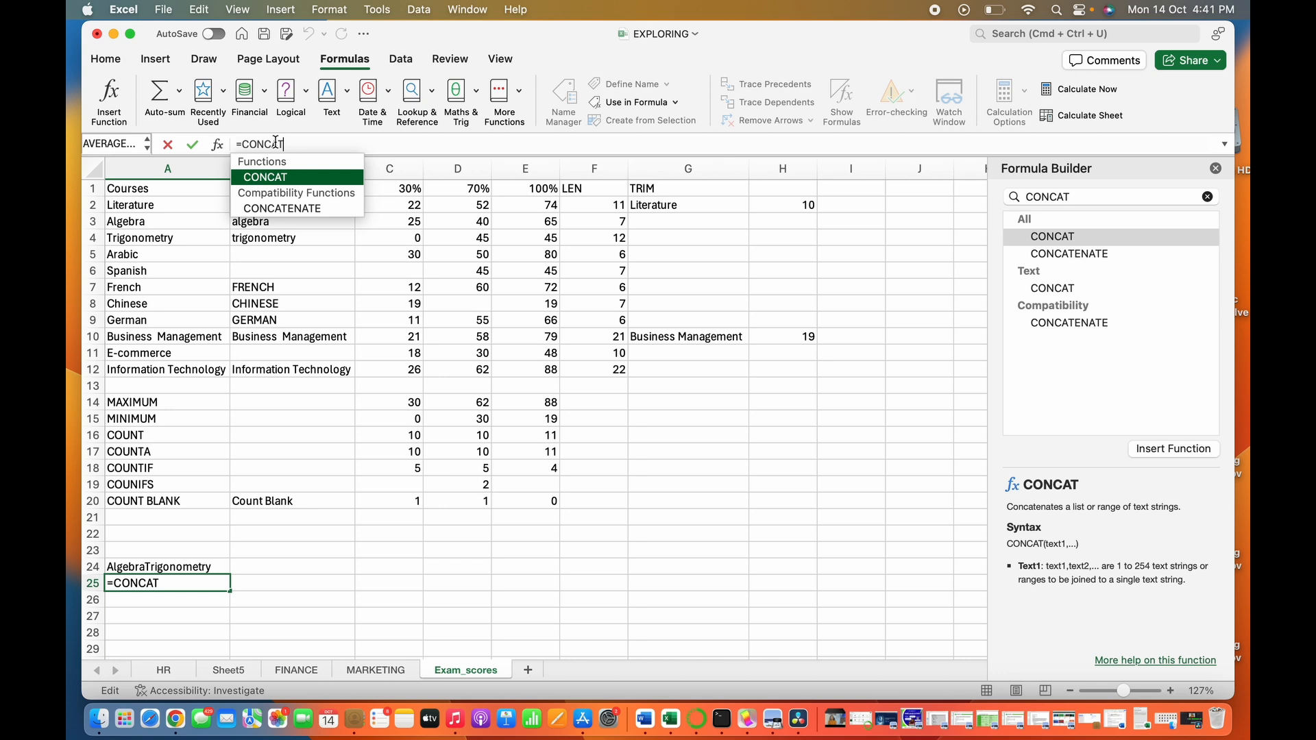
{"action": "type", "text": "("}
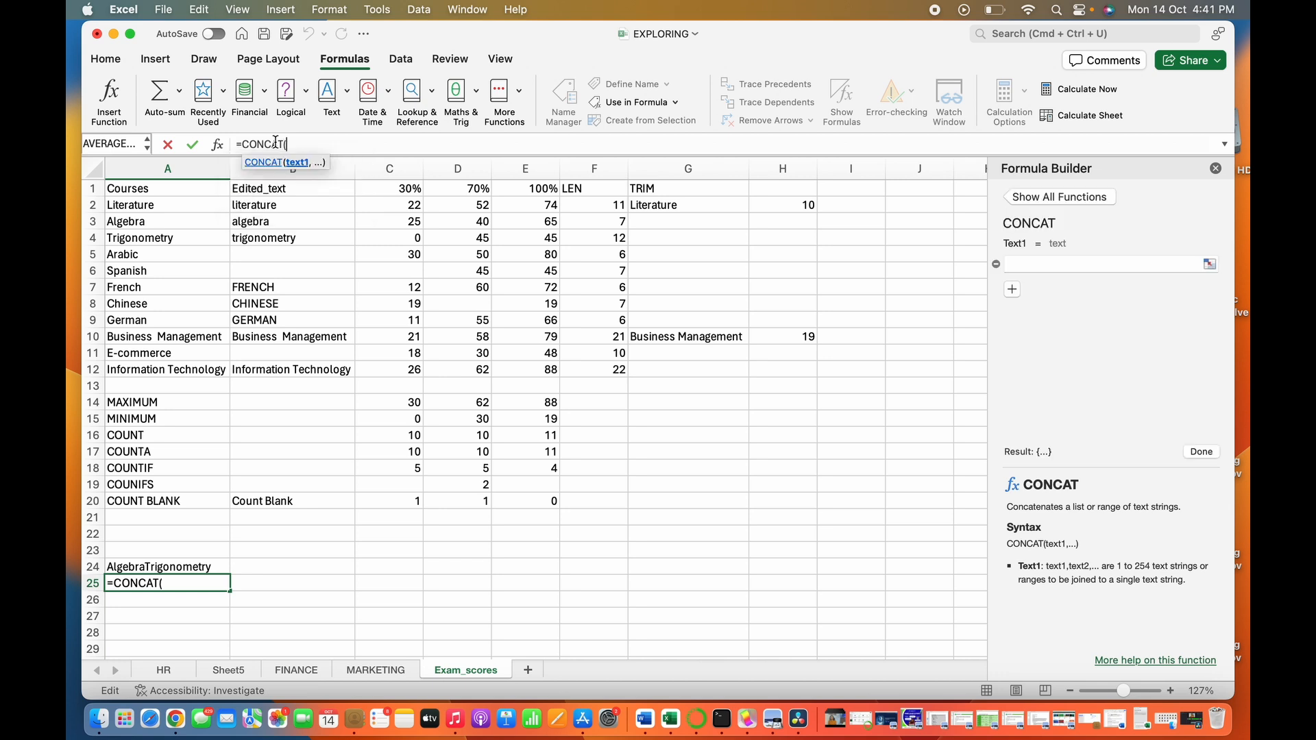
{"action": "left_click", "coordinate": [146, 256]}
{"action": "type", "text": ","}
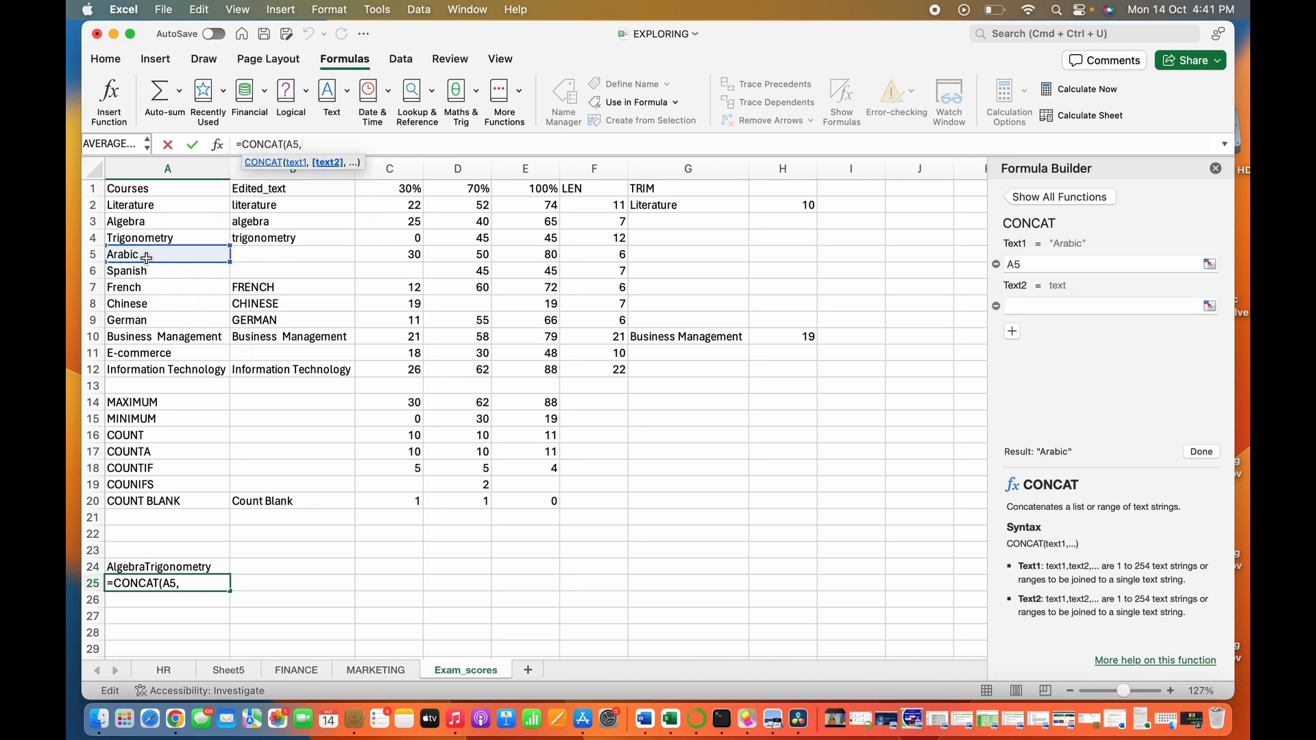
{"action": "left_click", "coordinate": [136, 272]}
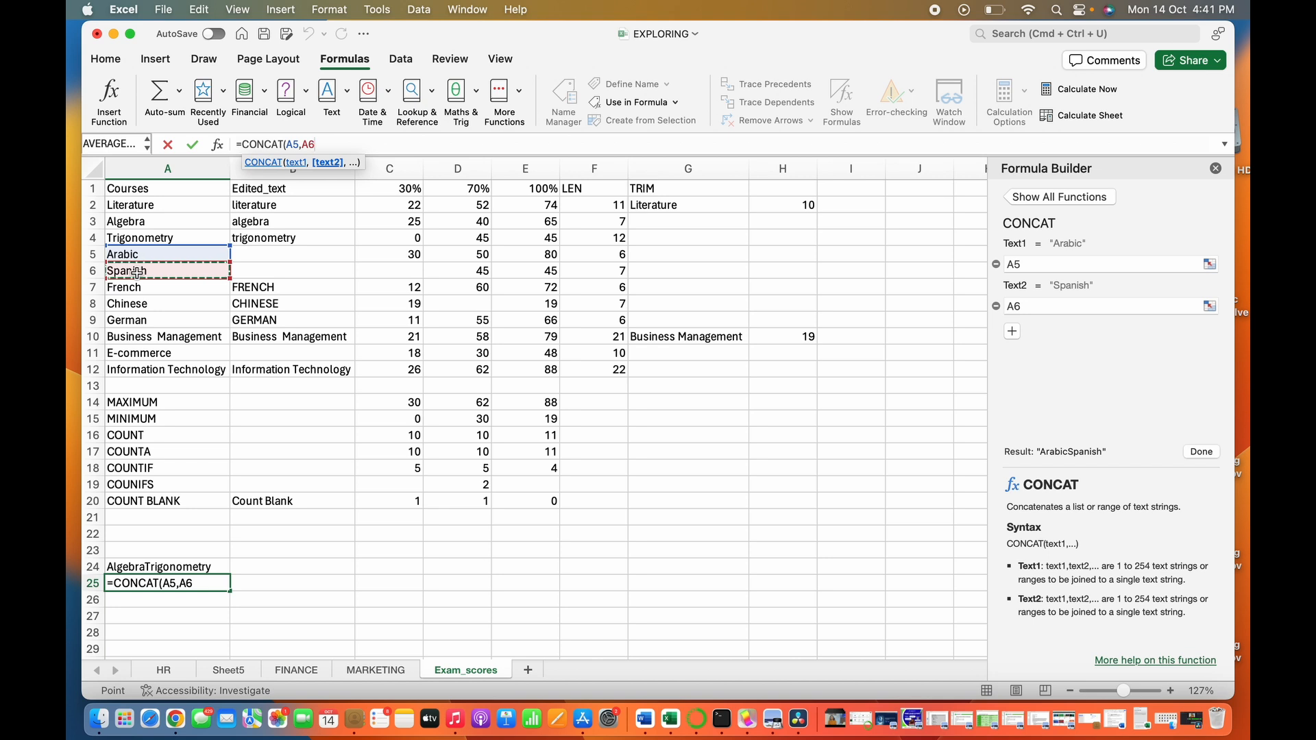
{"action": "type", "text": ")"}
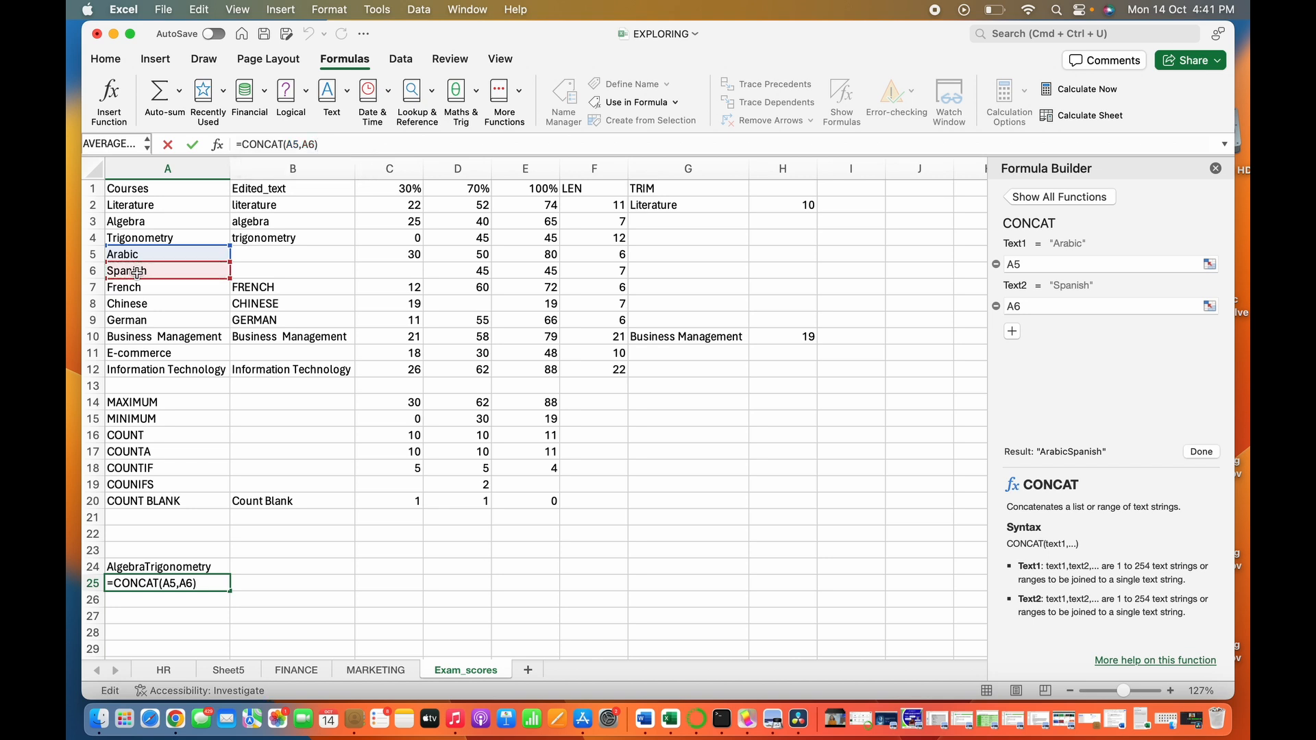
{"action": "key", "text": "Return"}
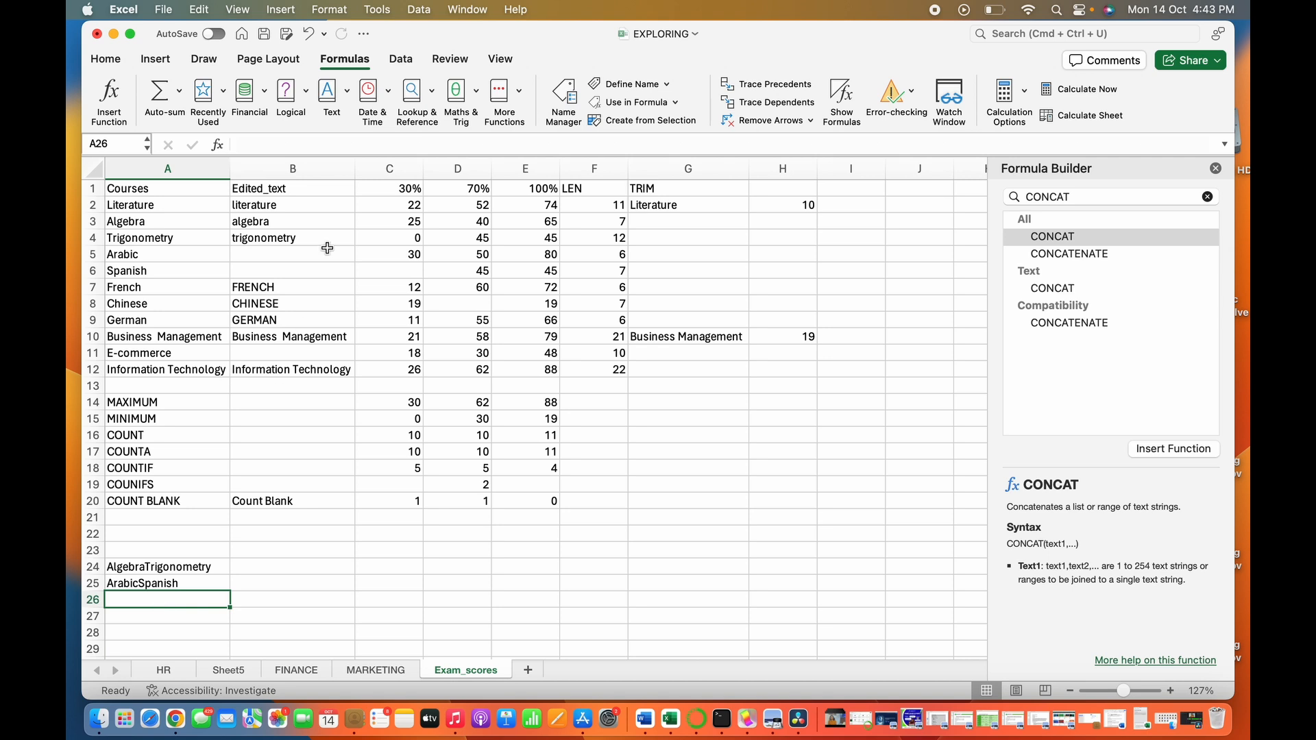
- Join the French and Chinese course names with a space between them in cell A26, using =CONCAT(A7," ",A8)
{"action": "left_click", "coordinate": [324, 147]}
{"action": "type", "text": "="}
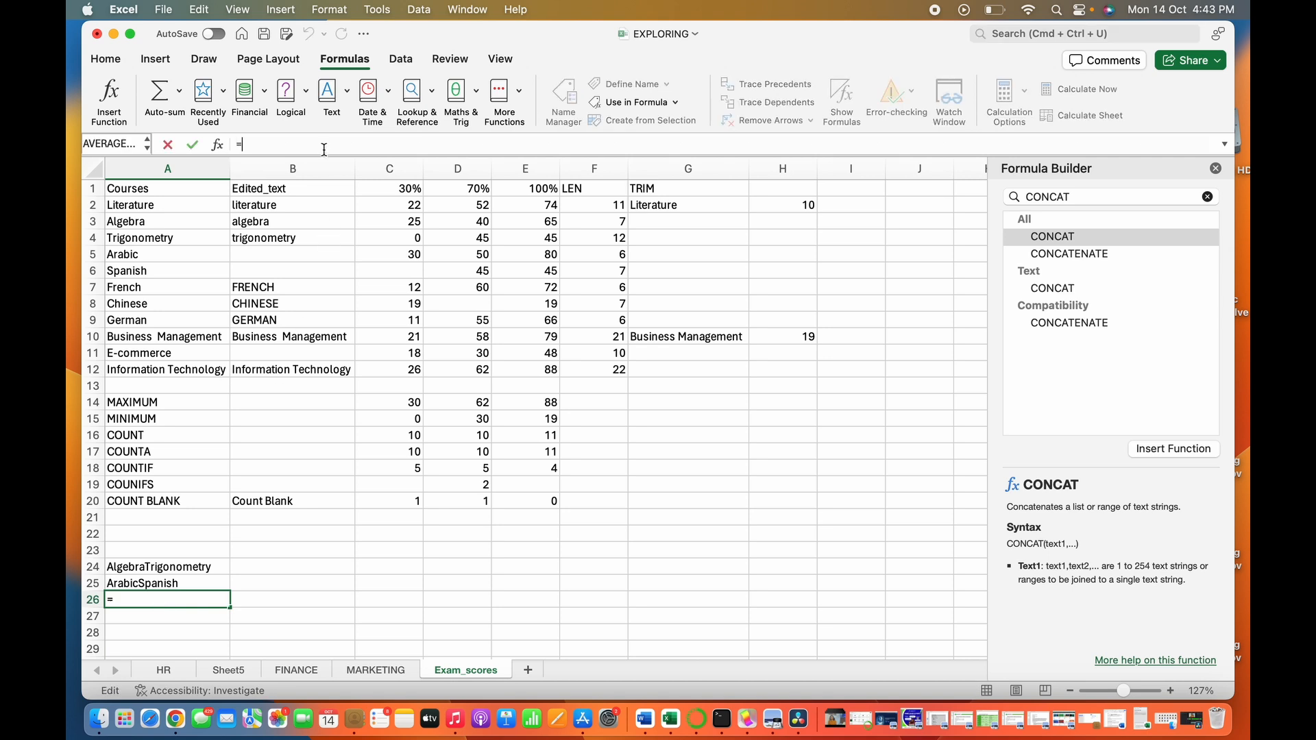
{"action": "type", "text": "CO"}
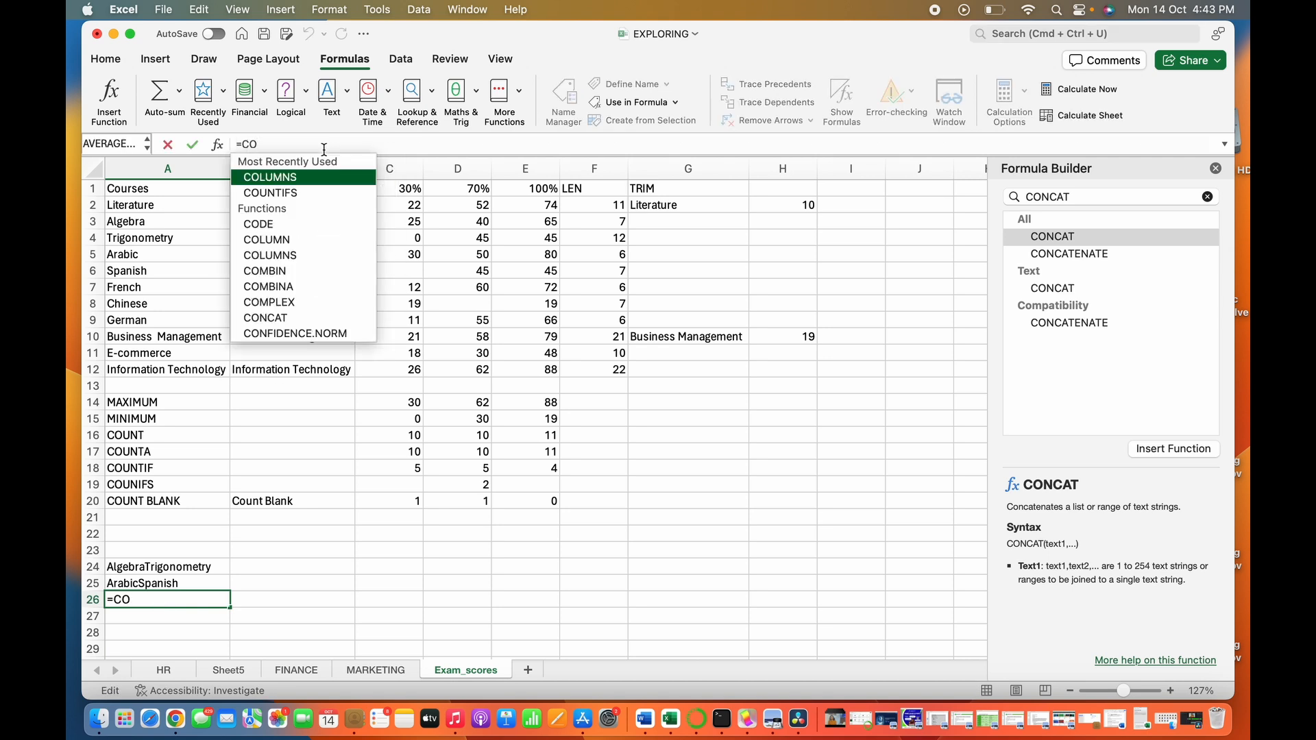
{"action": "type", "text": "NC"}
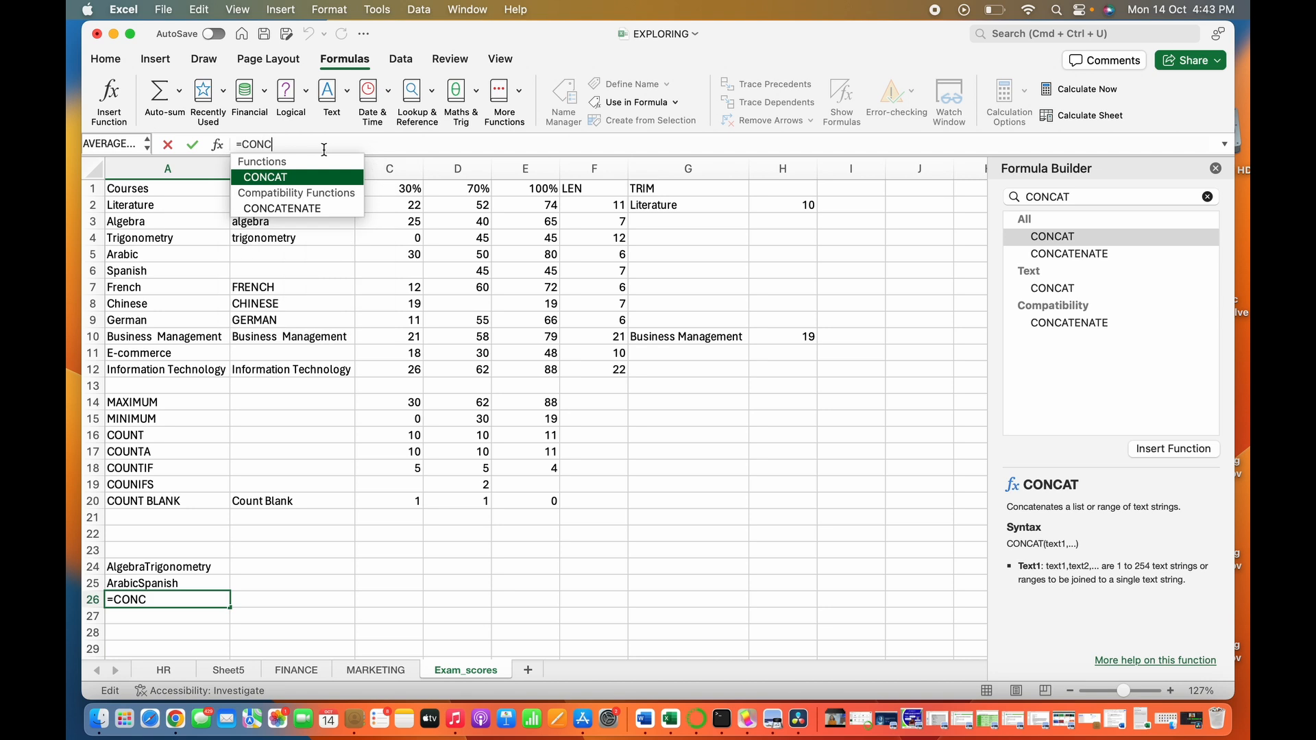
{"action": "key", "text": "Tab"}
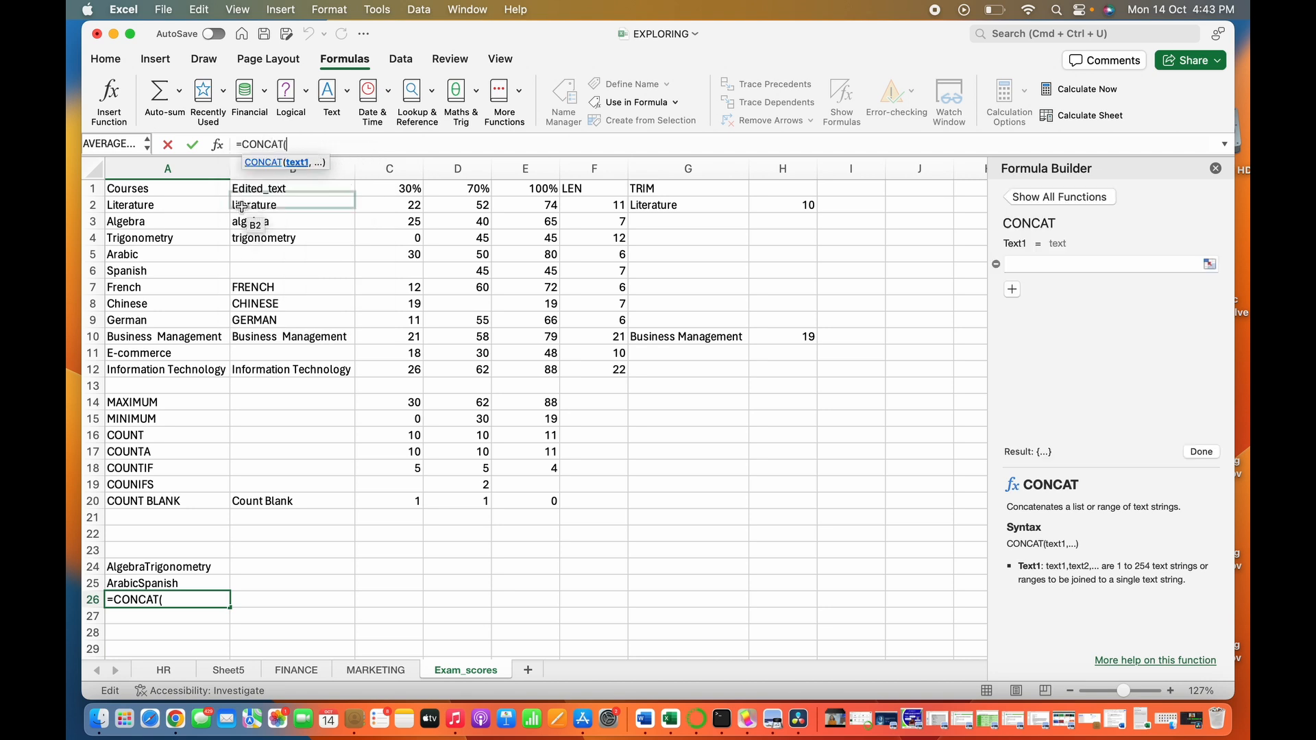
{"action": "left_click", "coordinate": [151, 293]}
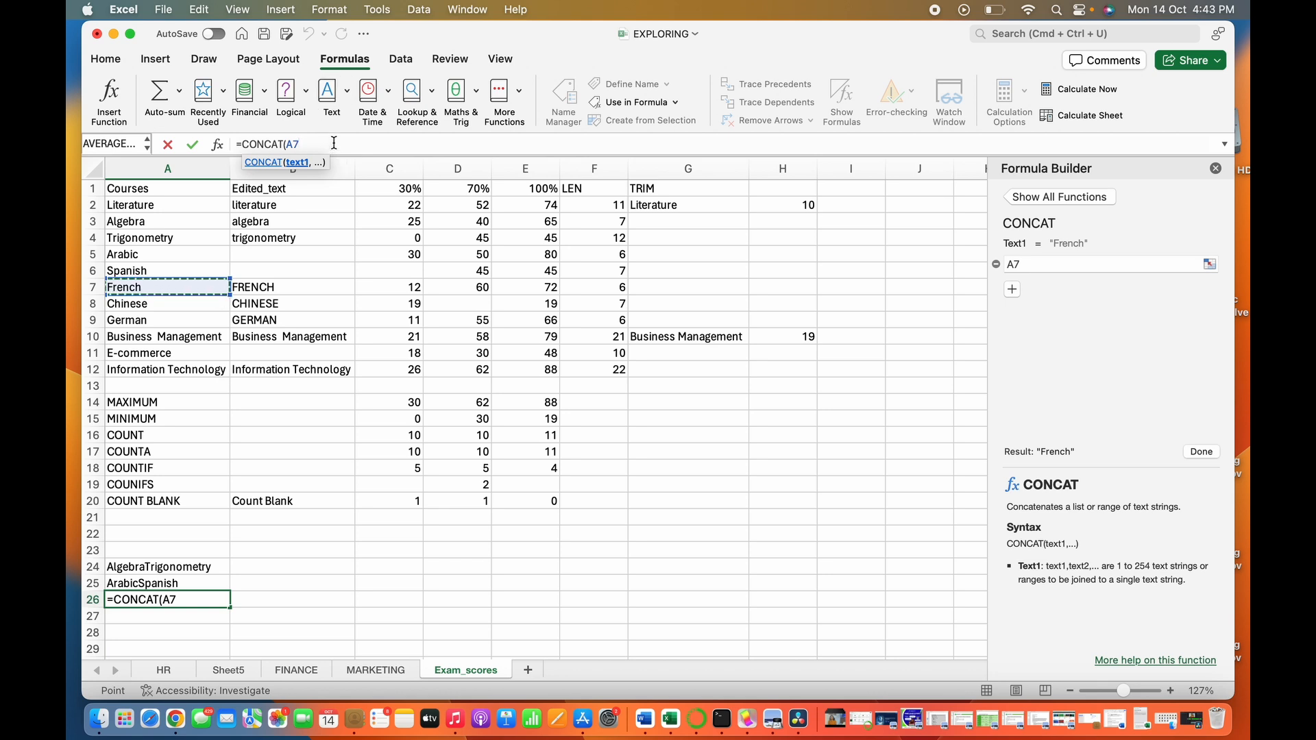
{"action": "type", "text": ",\""}
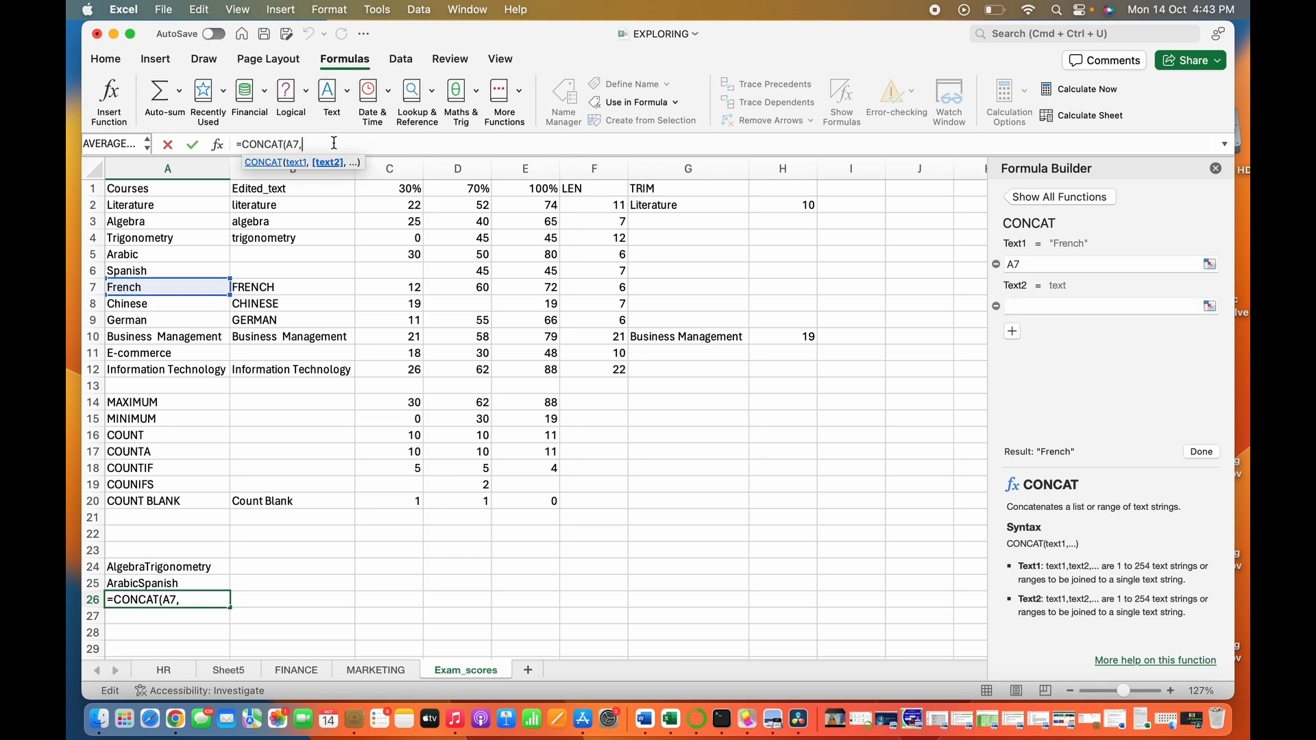
{"action": "type", "text": " \""}
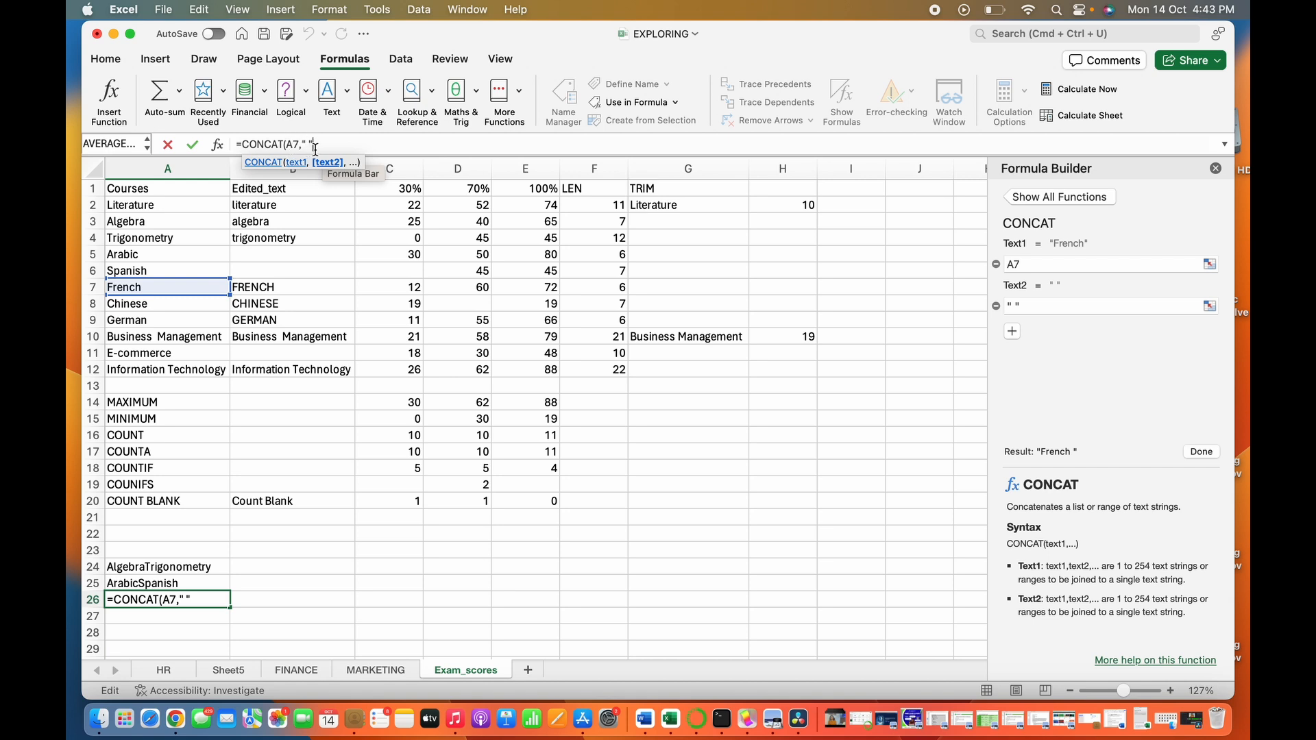
{"action": "type", "text": ","}
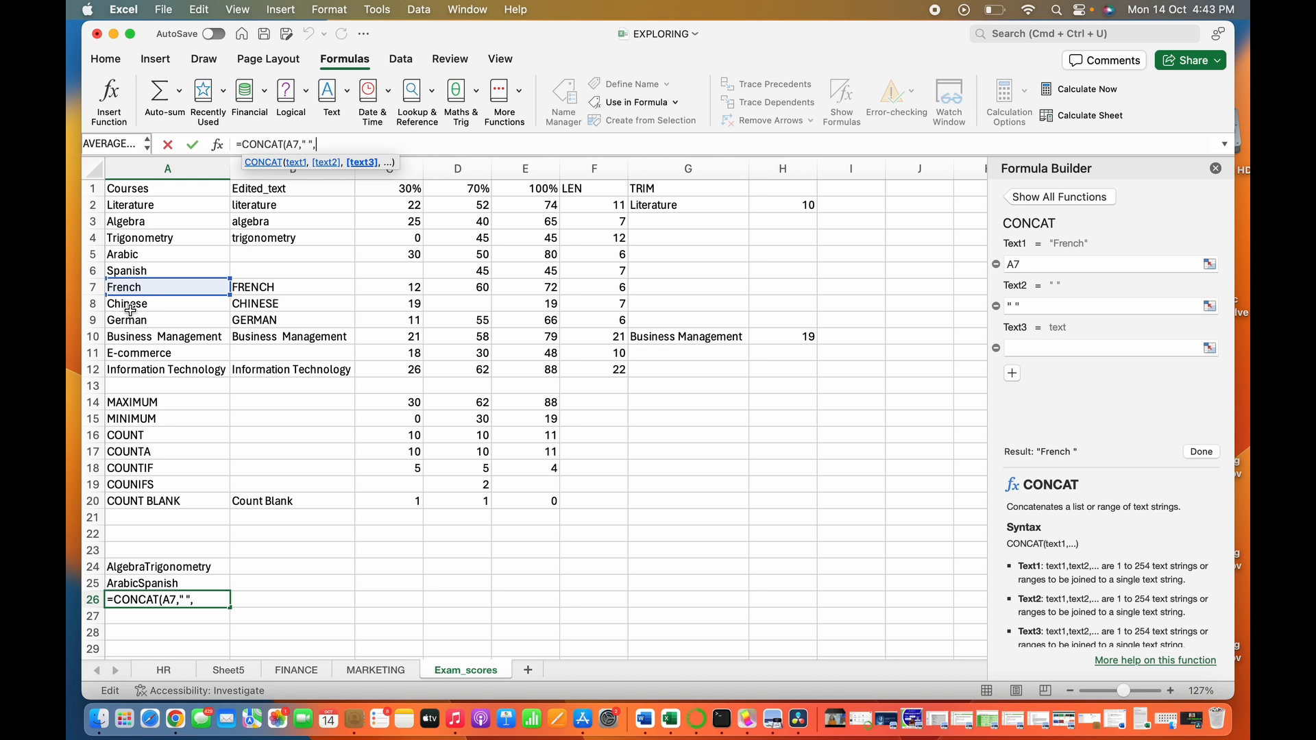
{"action": "left_click", "coordinate": [130, 309]}
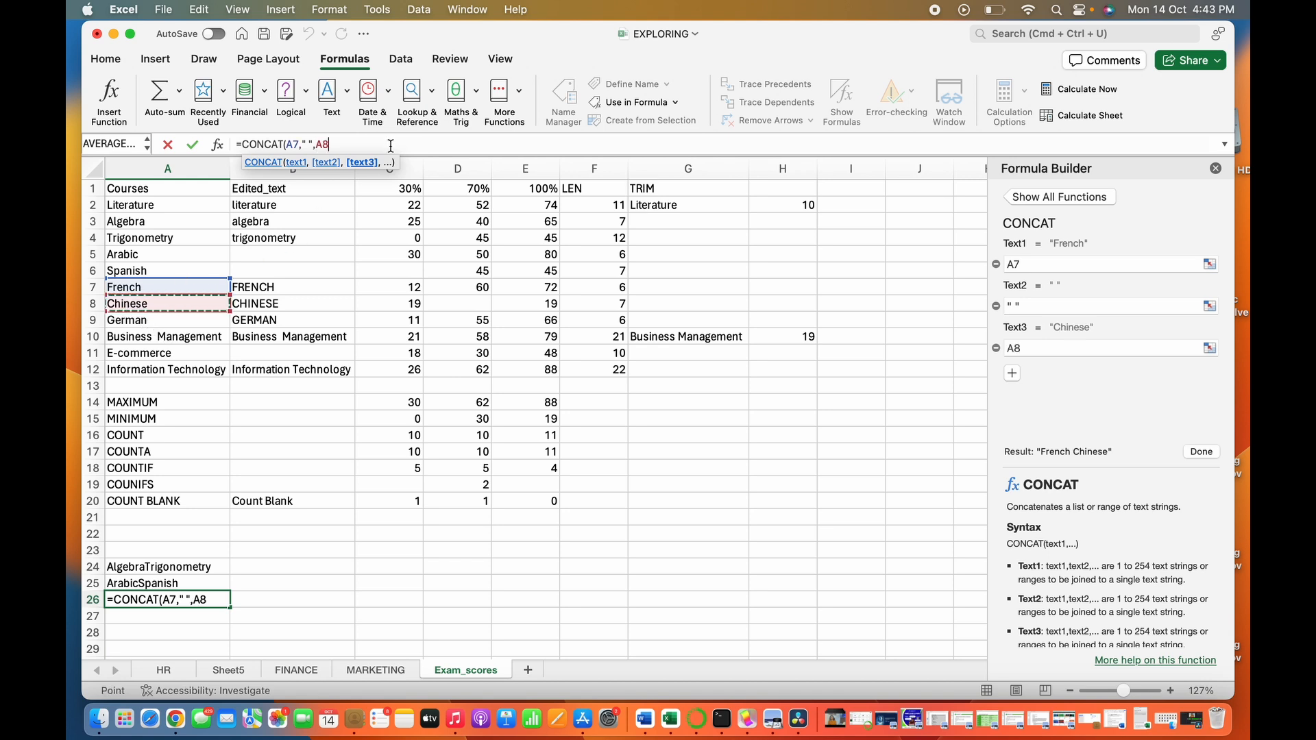
{"action": "type", "text": ")"}
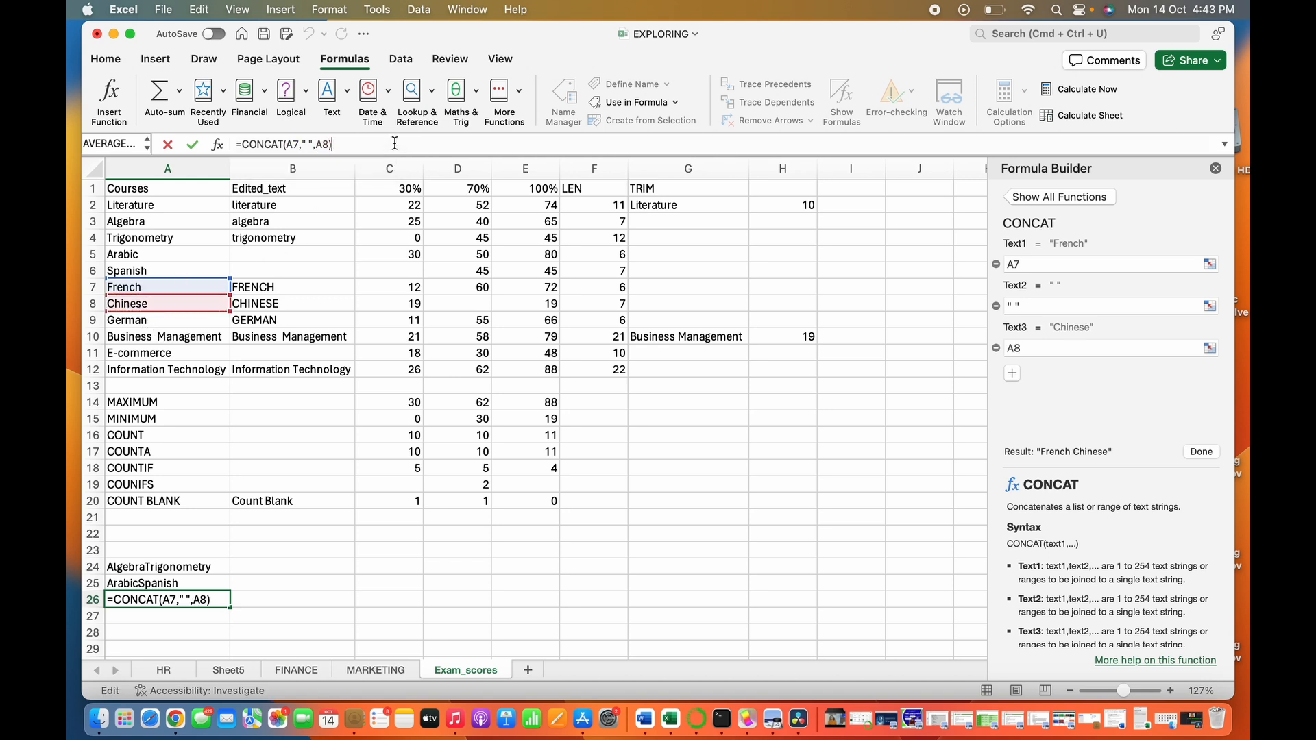
{"action": "key", "text": "Return"}
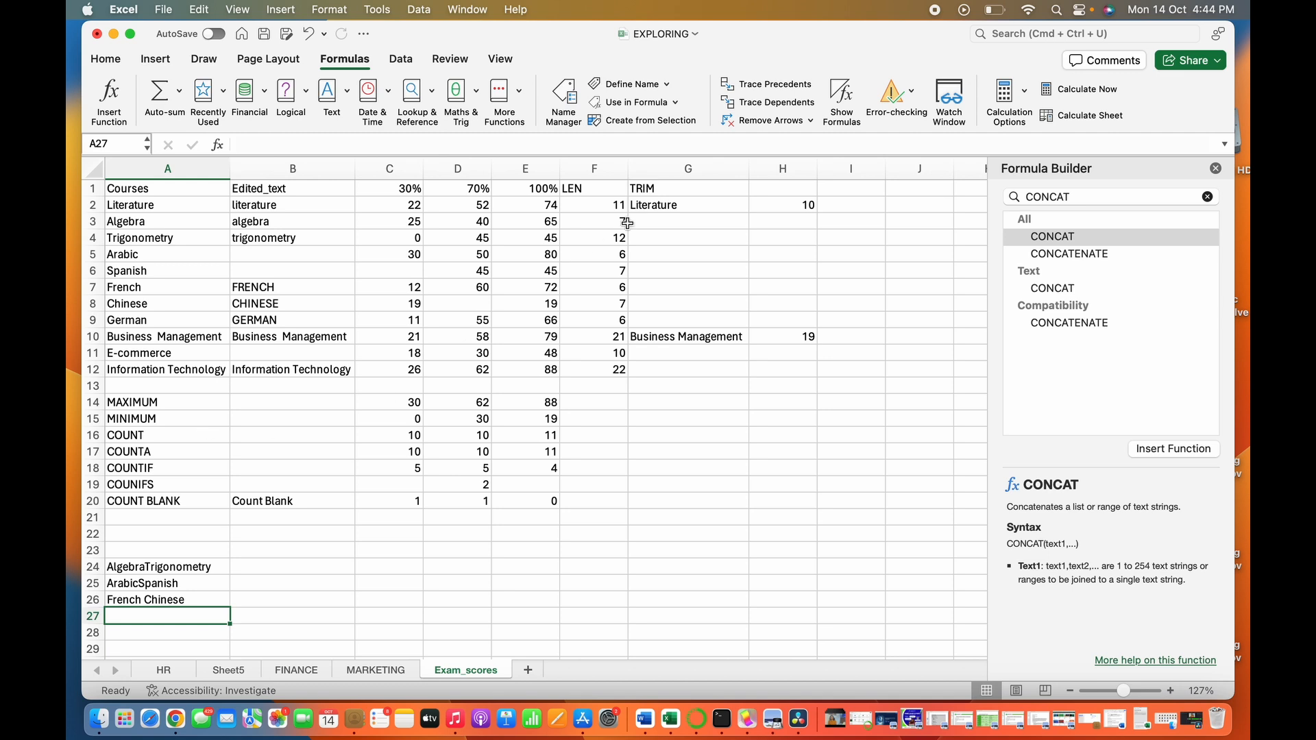
- Replace the function search with CLEAN and view that function's description and syntax
{"action": "left_click", "coordinate": [1207, 197]}
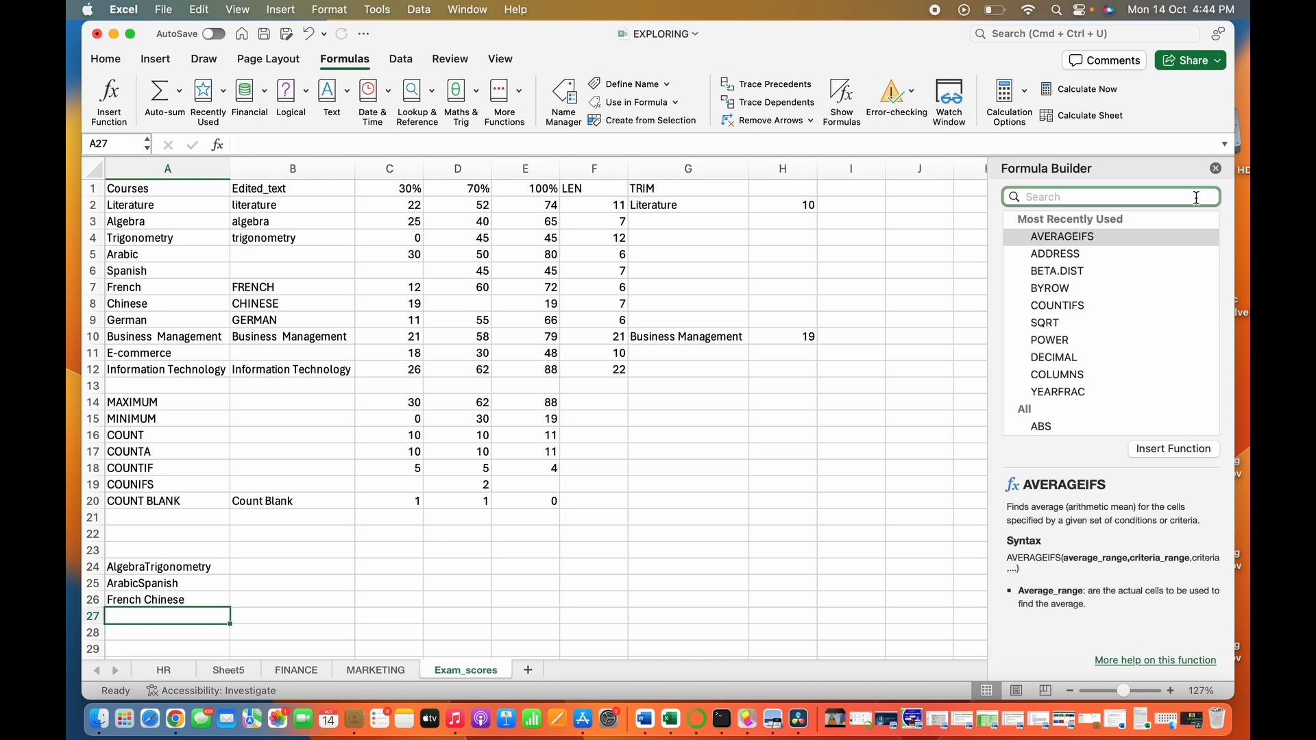
{"action": "type", "text": "CLEA"}
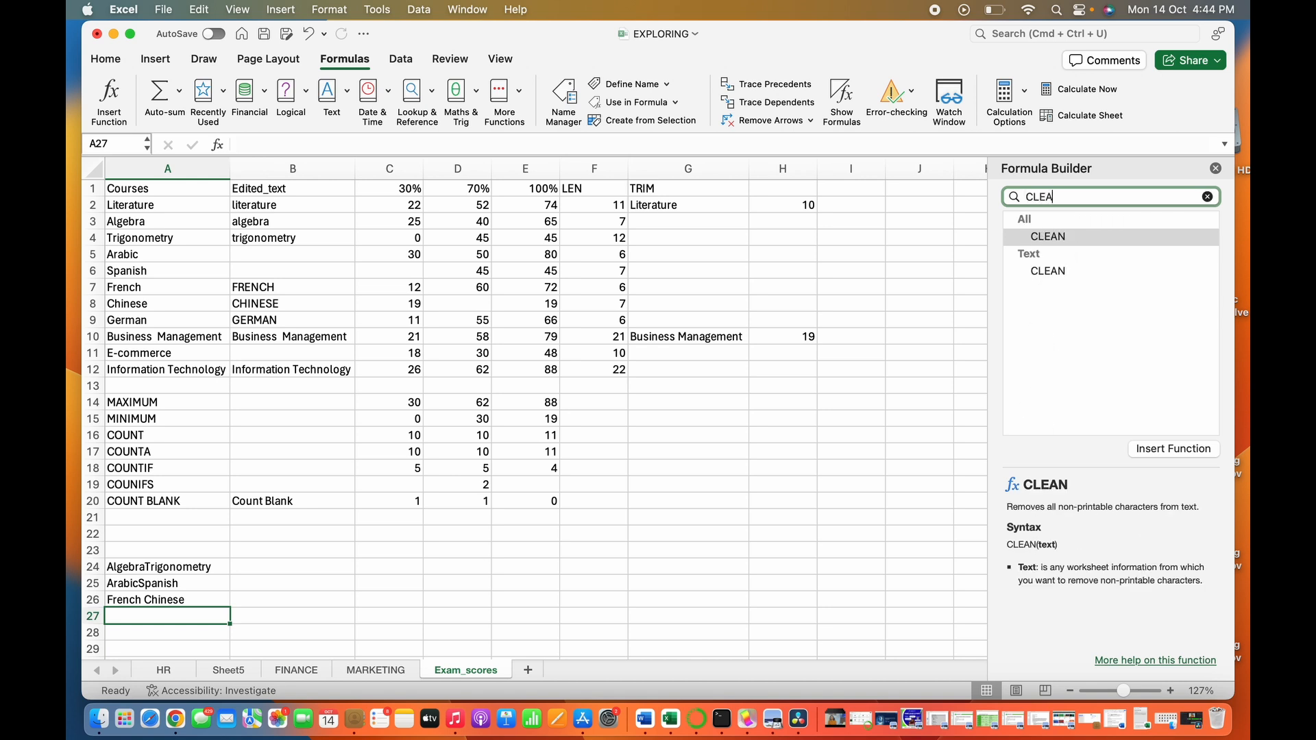
{"action": "type", "text": "N"}
{"action": "left_click", "coordinate": [1164, 236]}
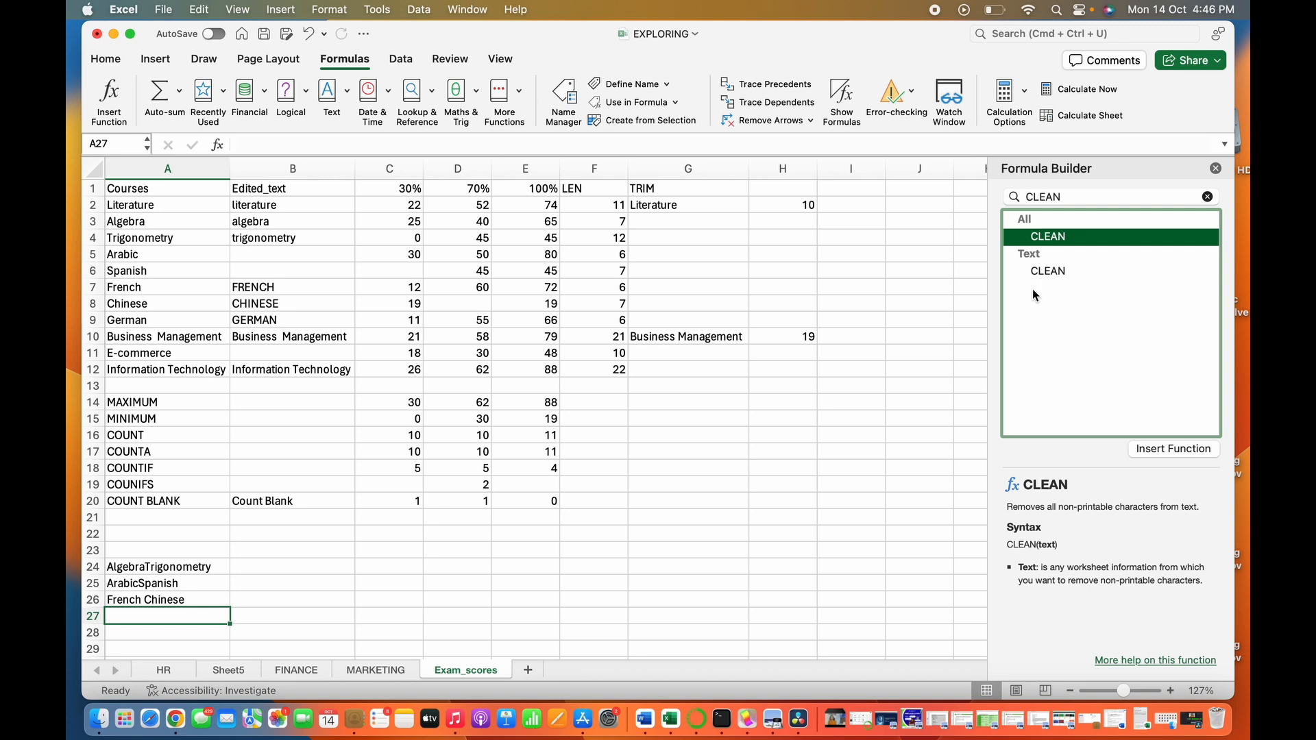
- Replace the function search with TEXTAFTER and view that function's description and syntax
{"action": "left_click", "coordinate": [1208, 197]}
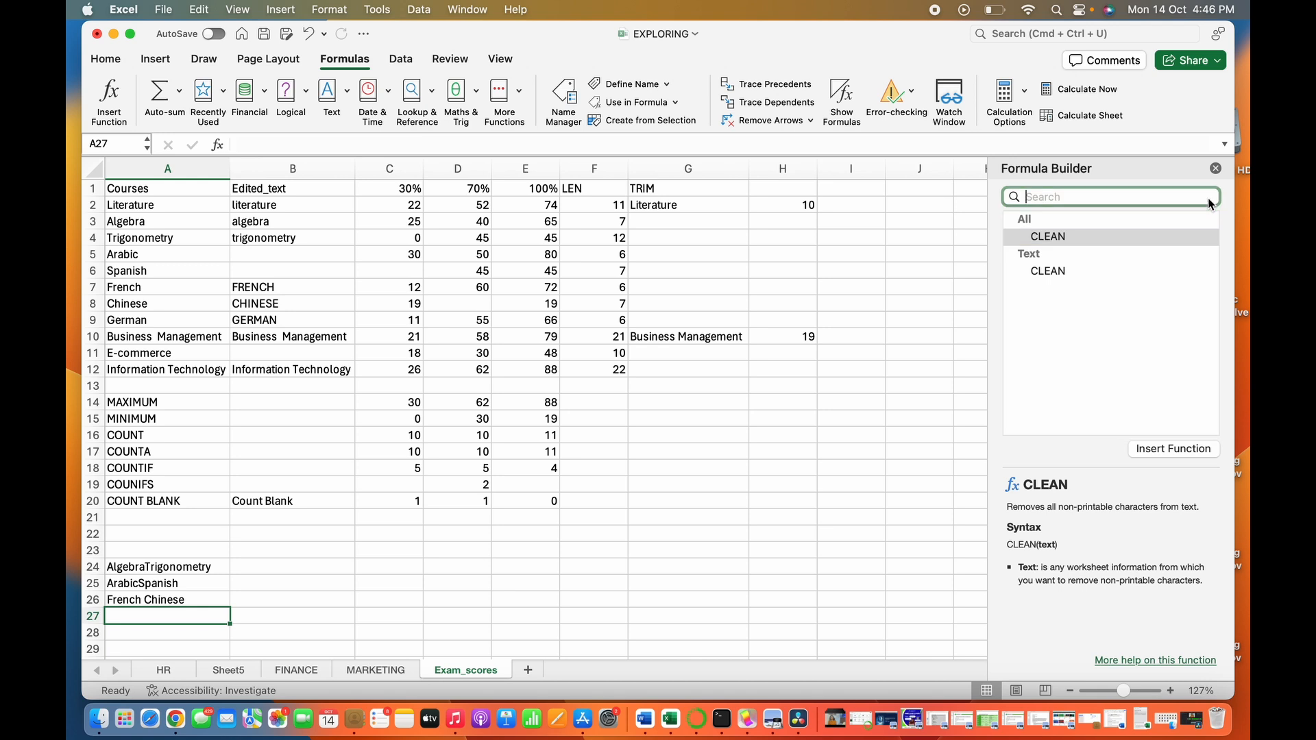
{"action": "type", "text": "TEX"}
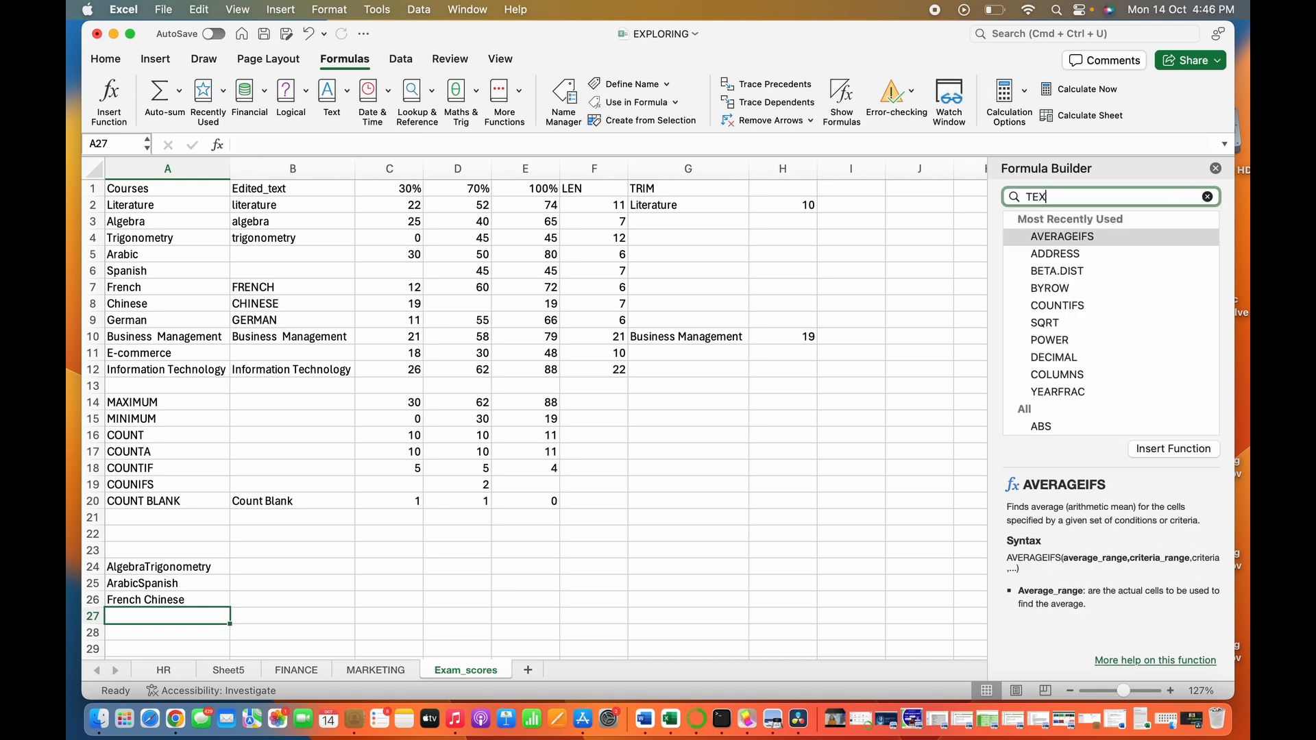
{"action": "type", "text": "TAFTER"}
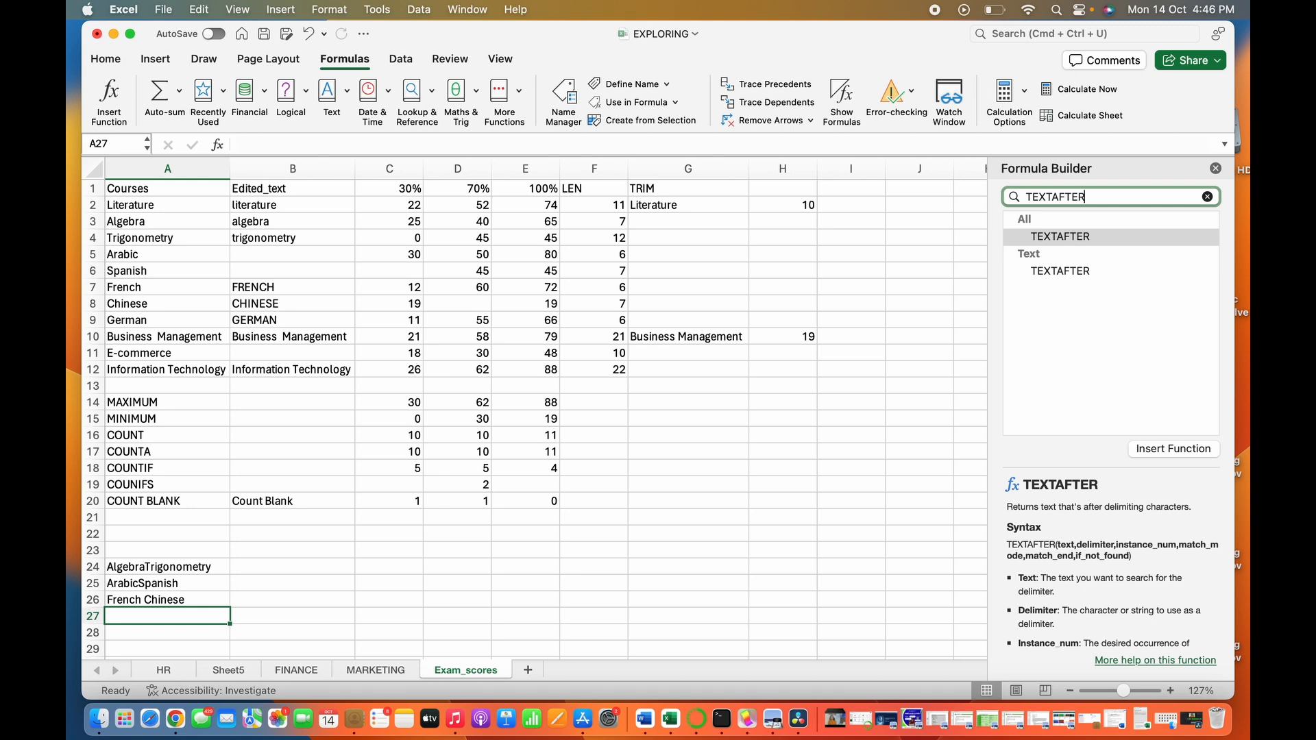
{"action": "key", "text": "Return"}
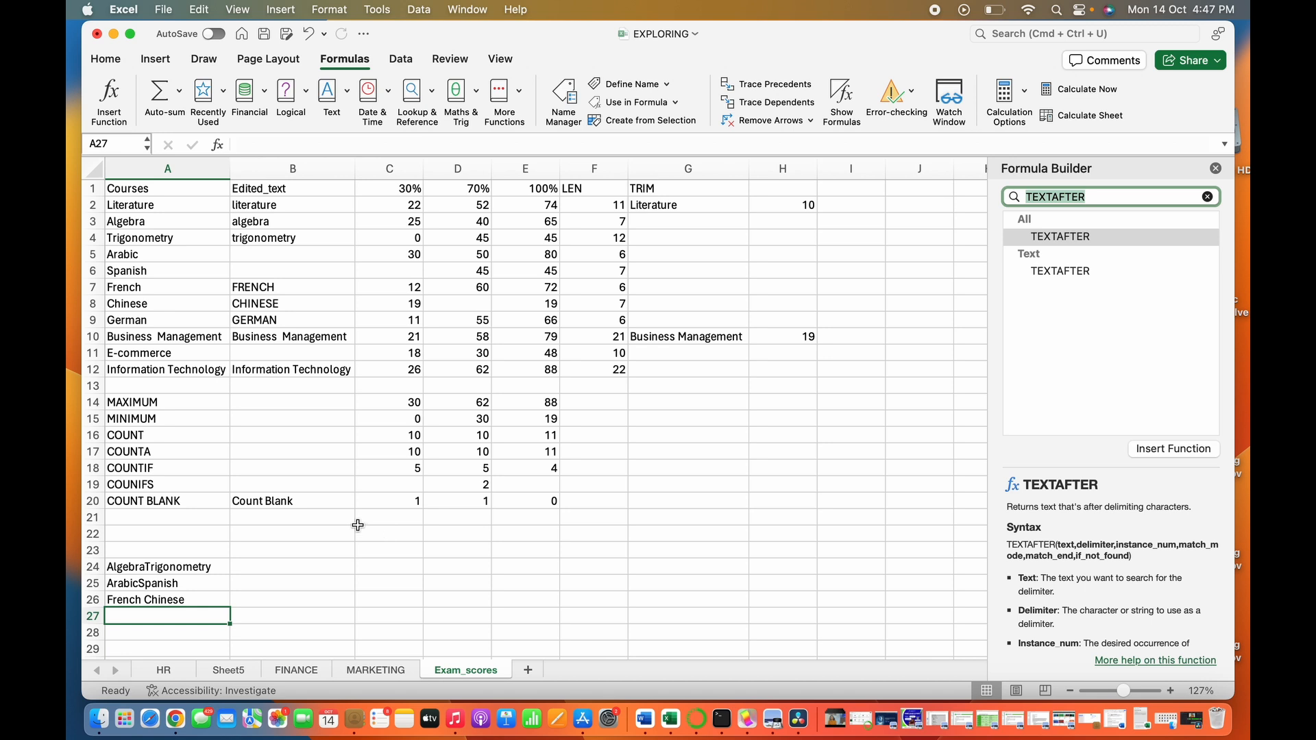
- Extract the text after the first space in the Business Management course name in cell B24, using =TEXTAFTER(A10, " ",)
{"action": "left_click", "coordinate": [306, 563]}
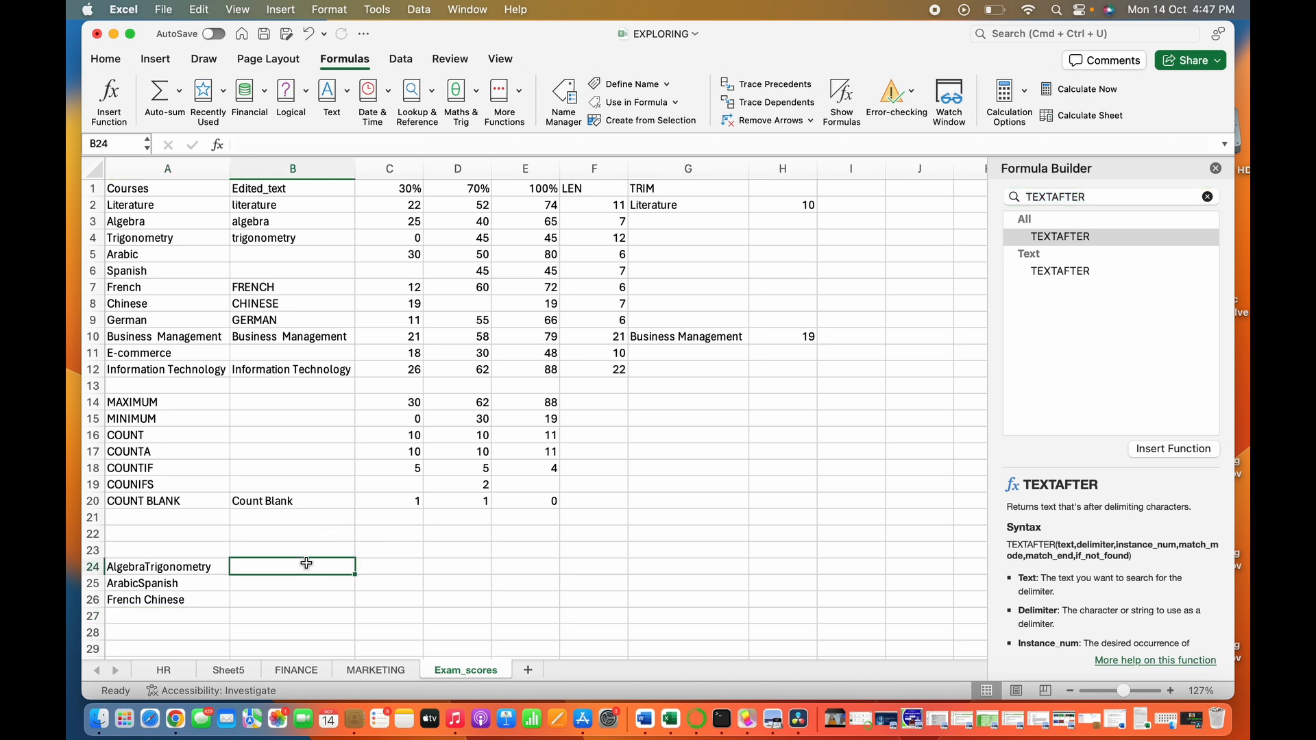
{"action": "left_click", "coordinate": [183, 337]}
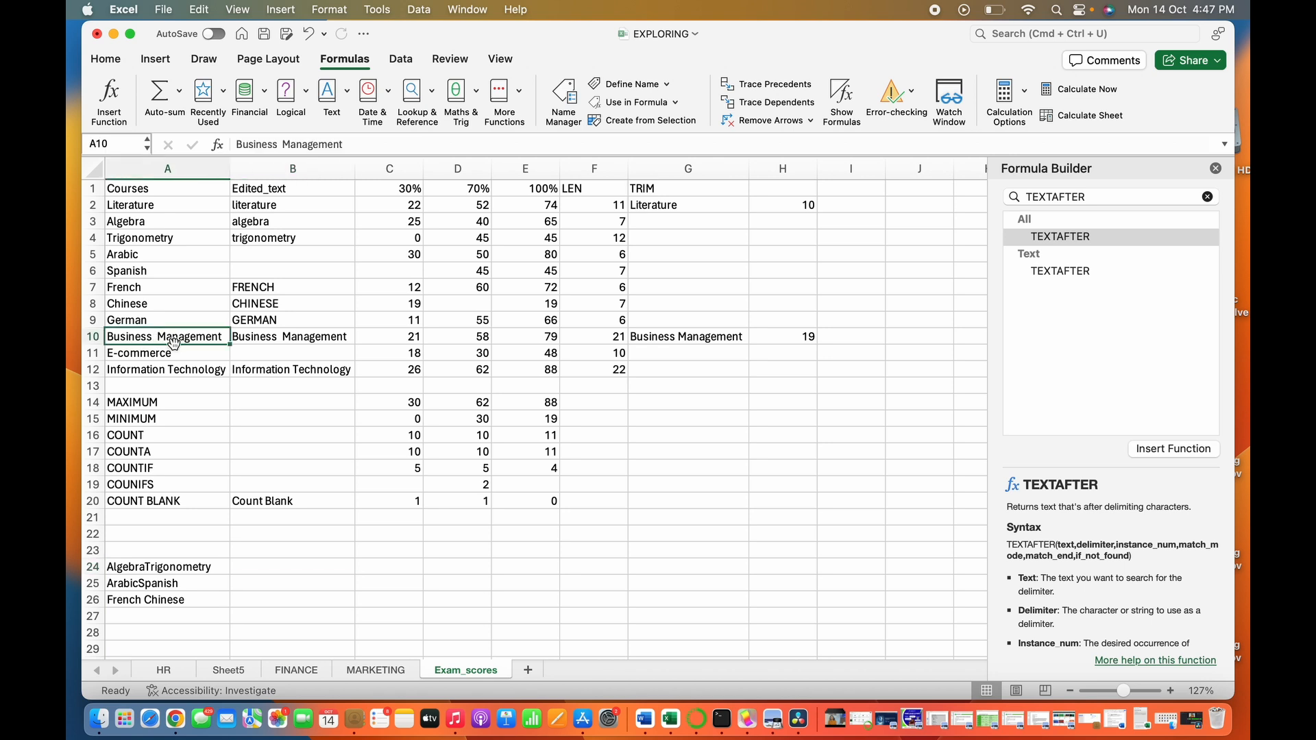
{"action": "left_click", "coordinate": [300, 560]}
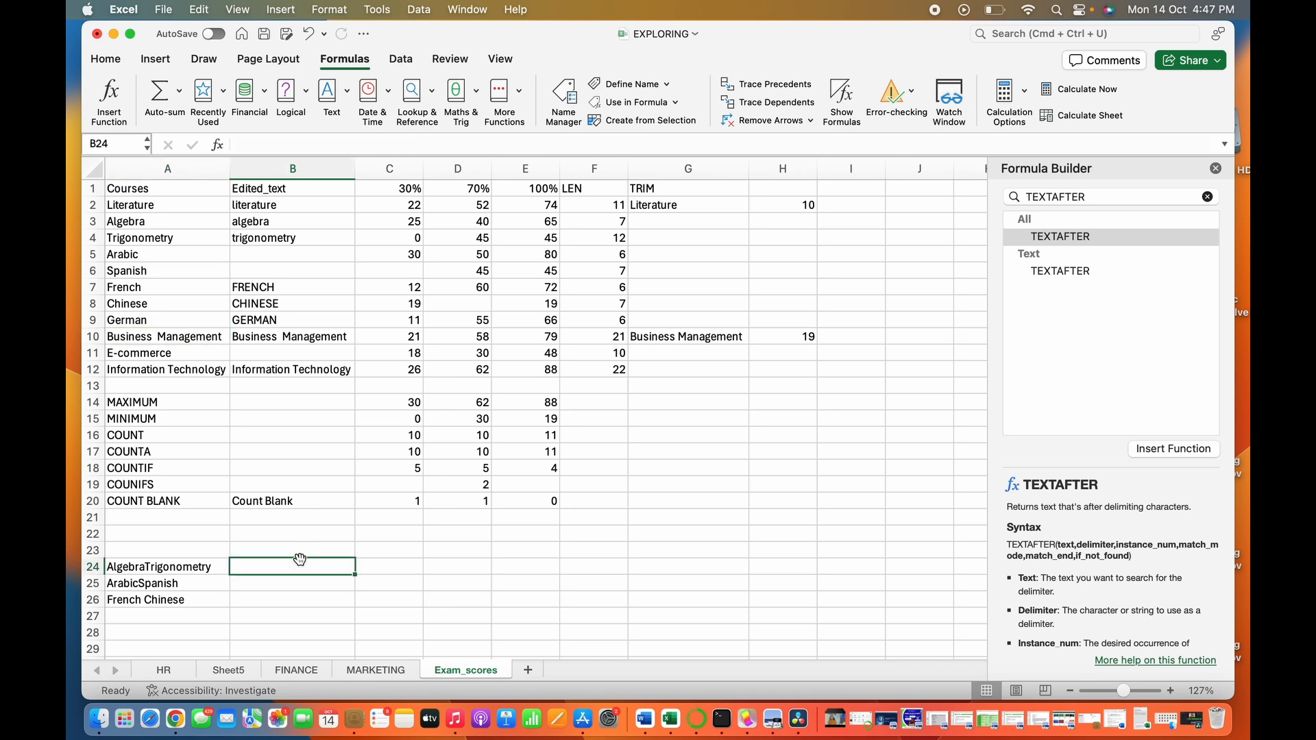
{"action": "left_click", "coordinate": [320, 142]}
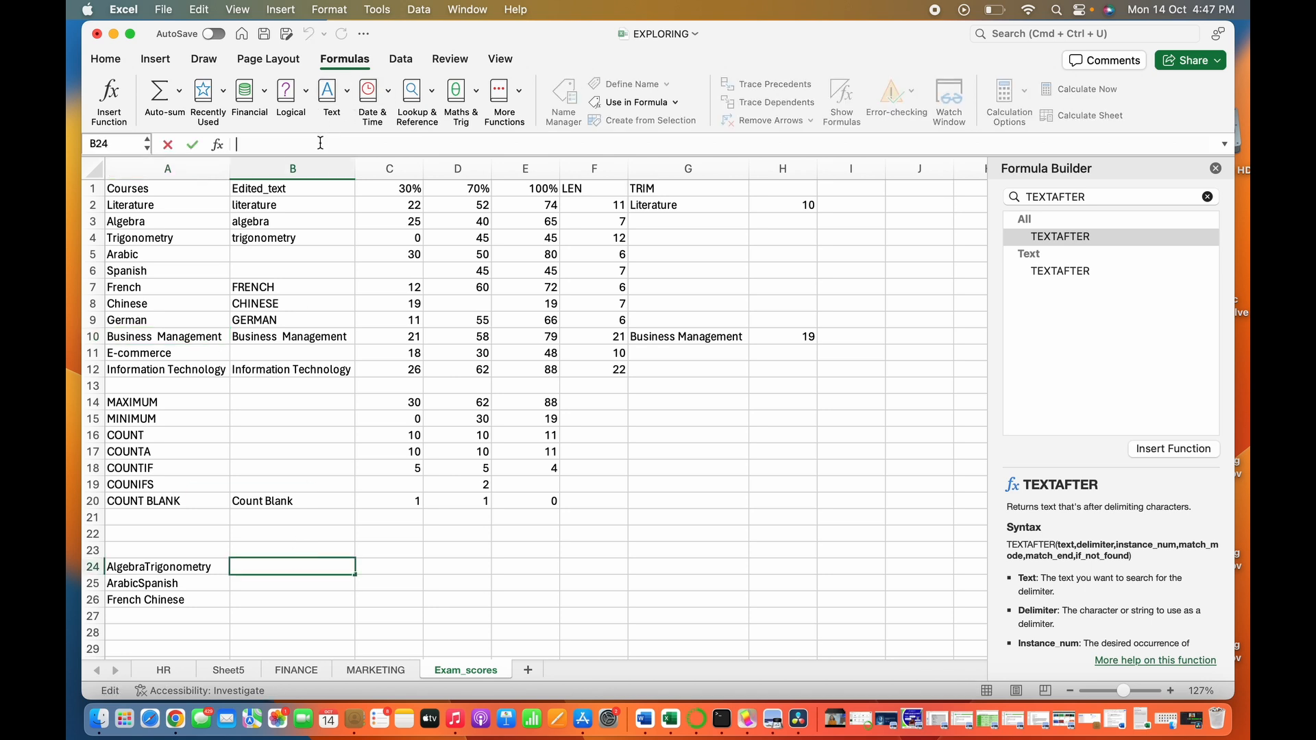
{"action": "type", "text": "="}
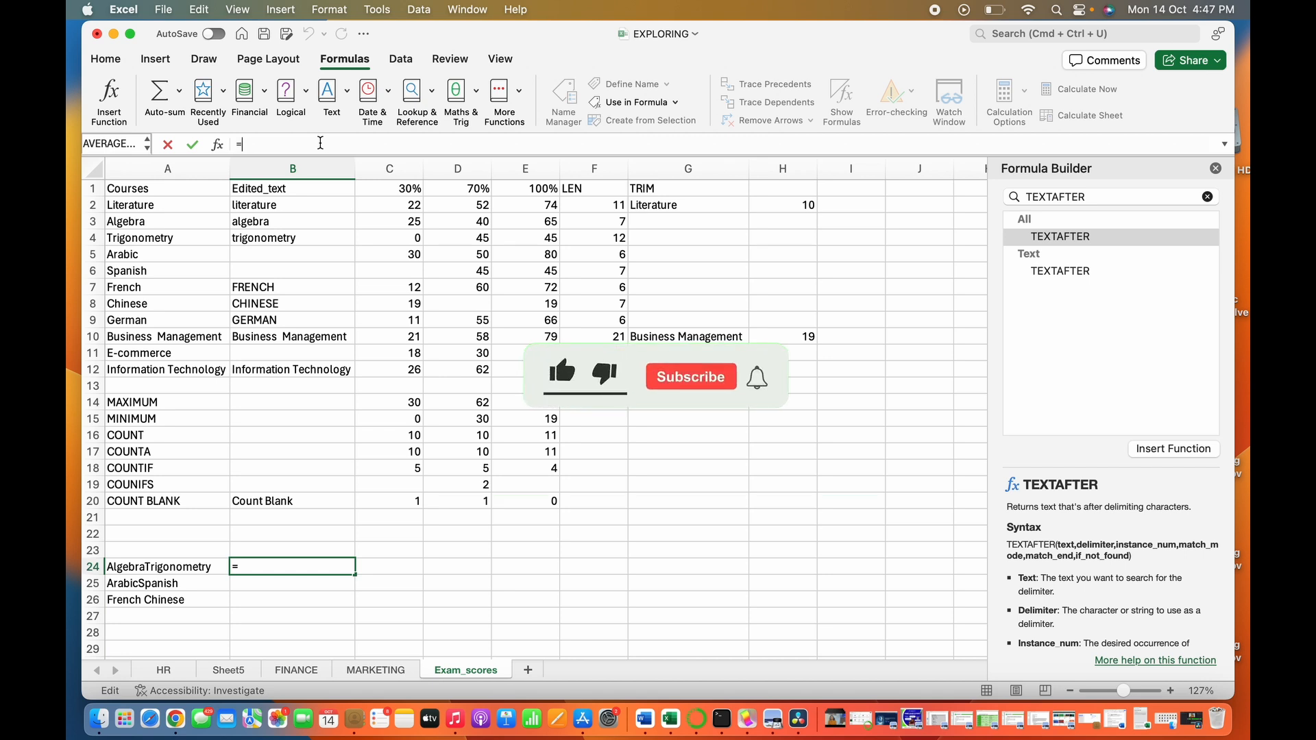
{"action": "type", "text": "T"}
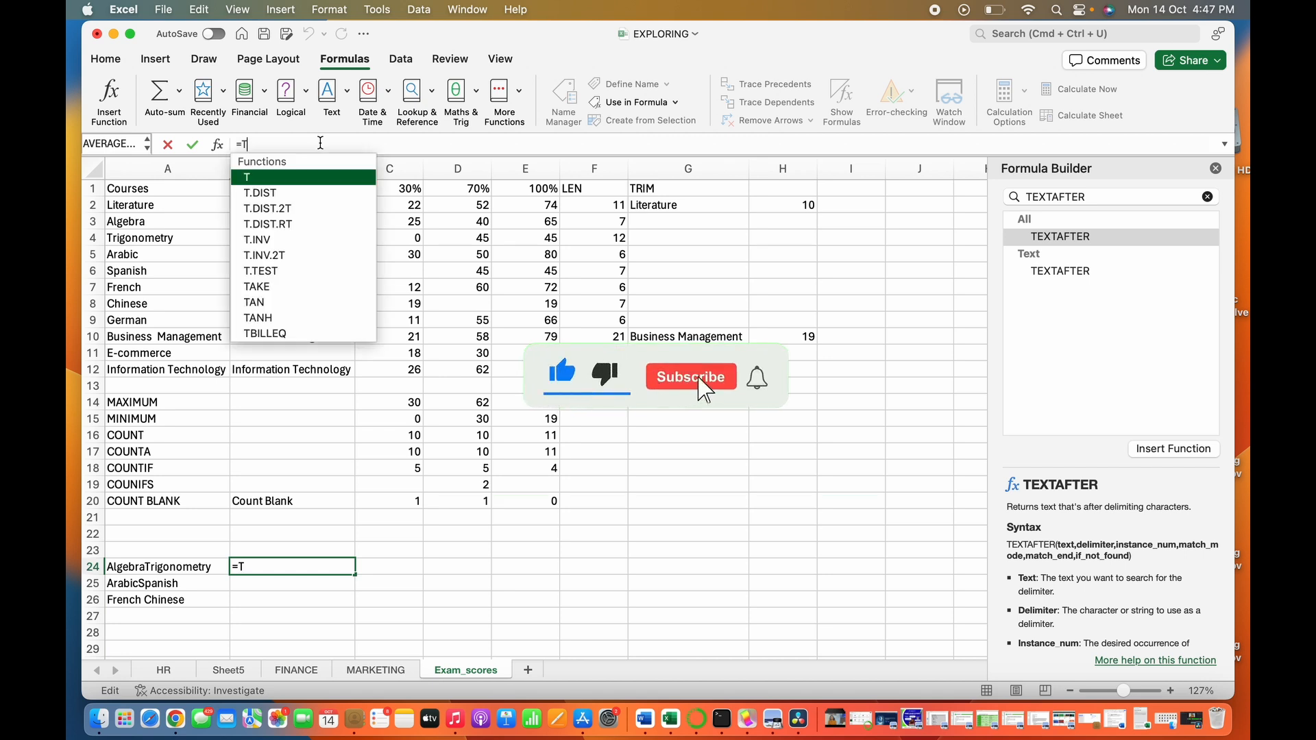
{"action": "type", "text": "EX"}
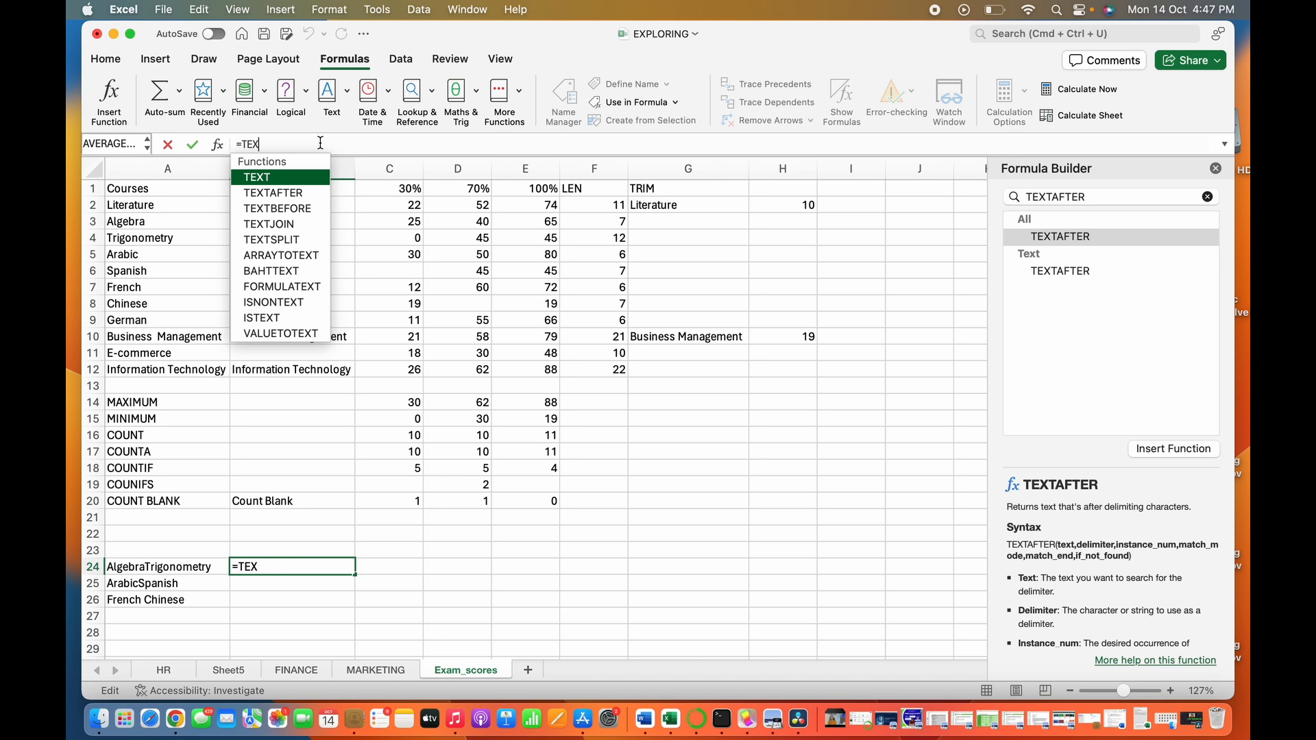
{"action": "key", "text": "Down"}
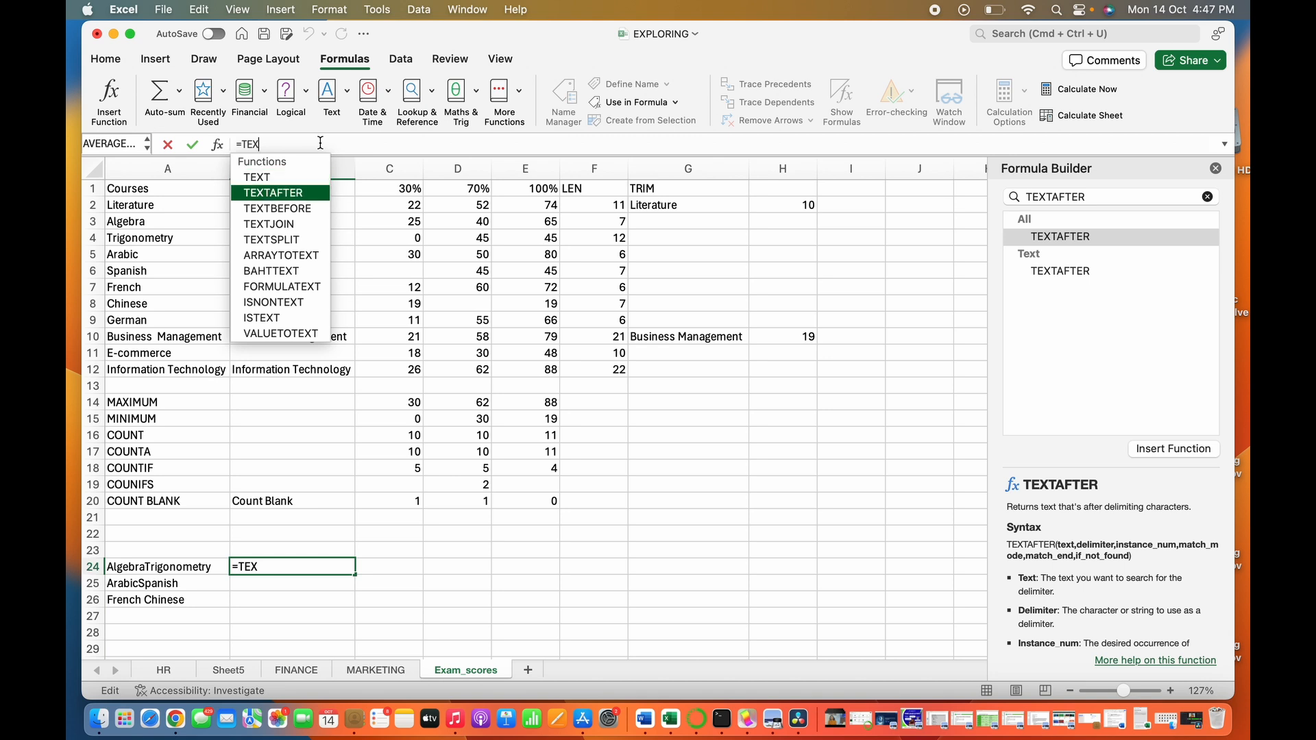
{"action": "key", "text": "Tab"}
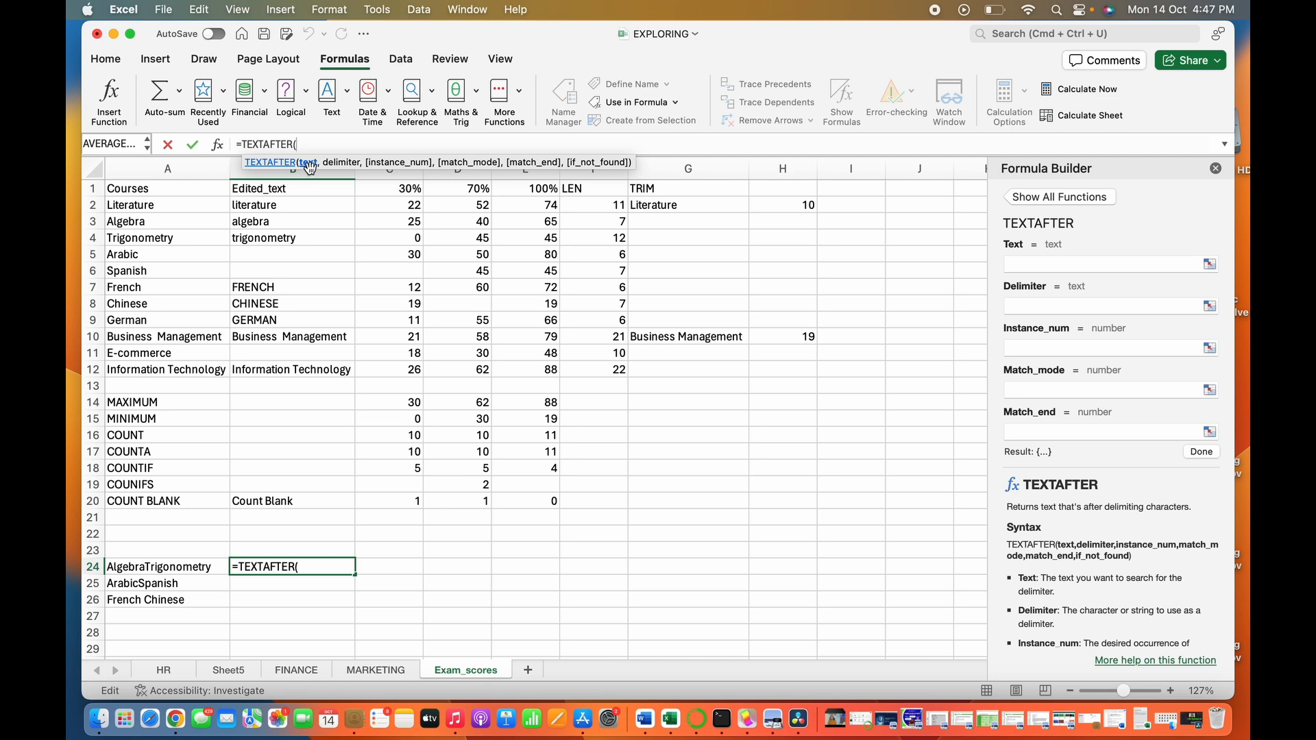
{"action": "left_click", "coordinate": [191, 338]}
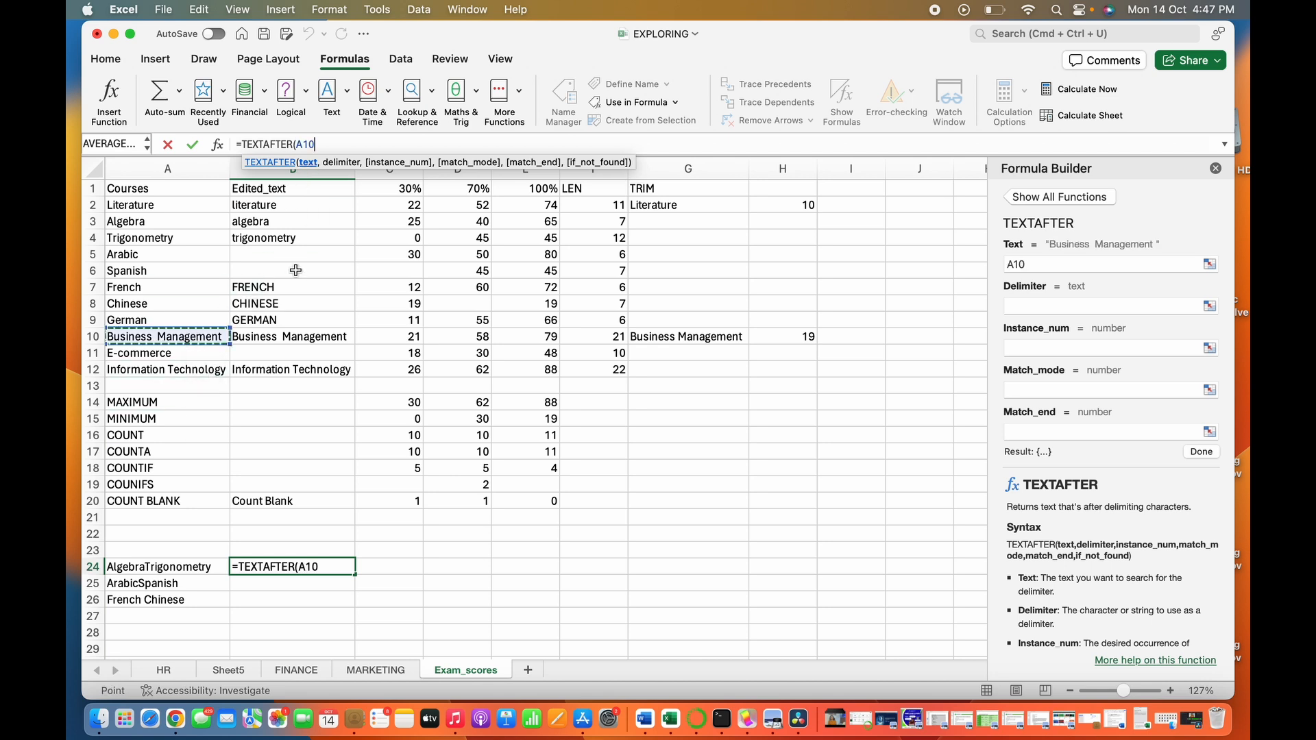
{"action": "type", "text": ","}
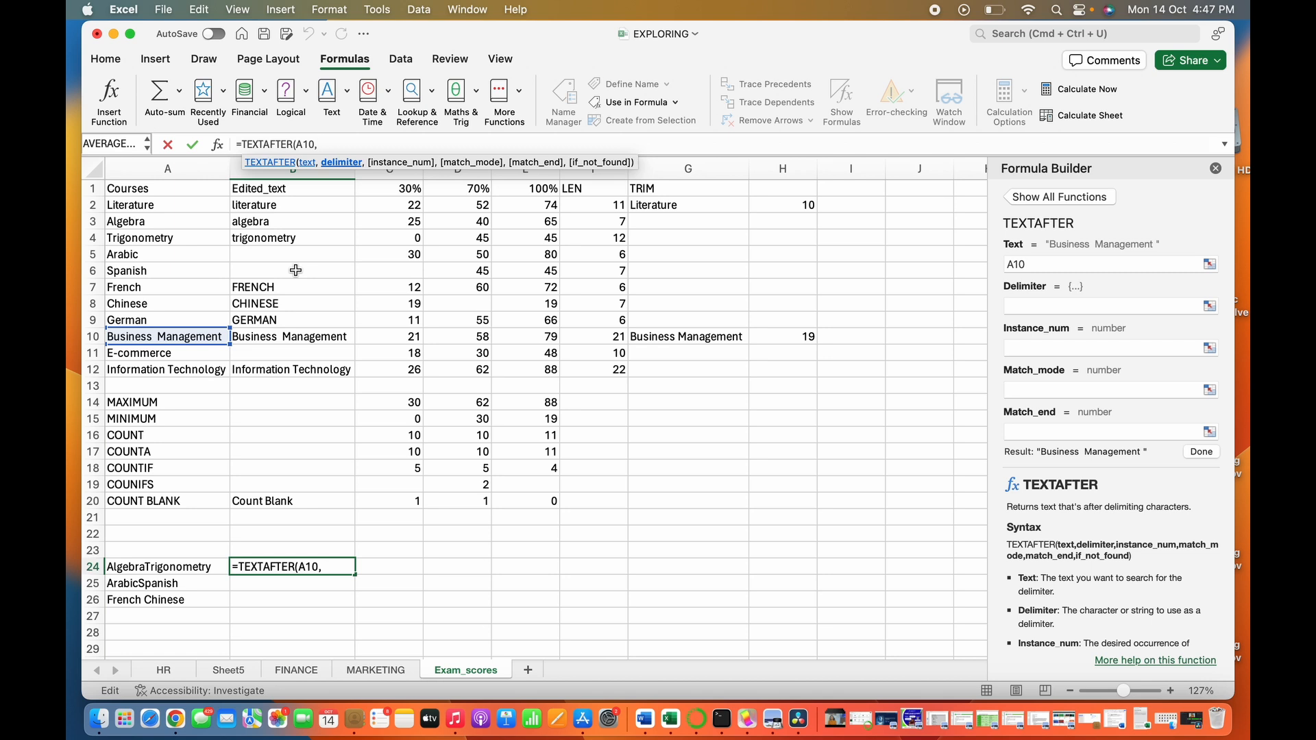
{"action": "type", "text": " \""}
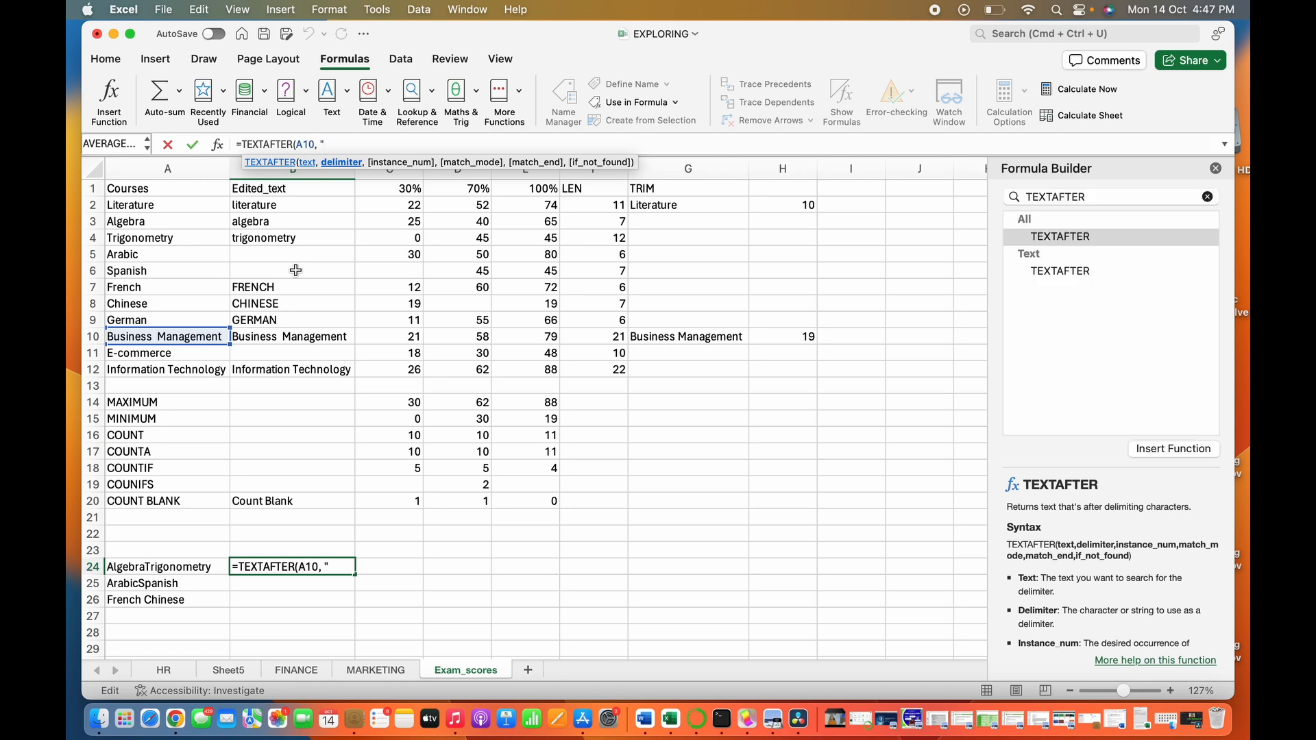
{"action": "type", "text": " \""}
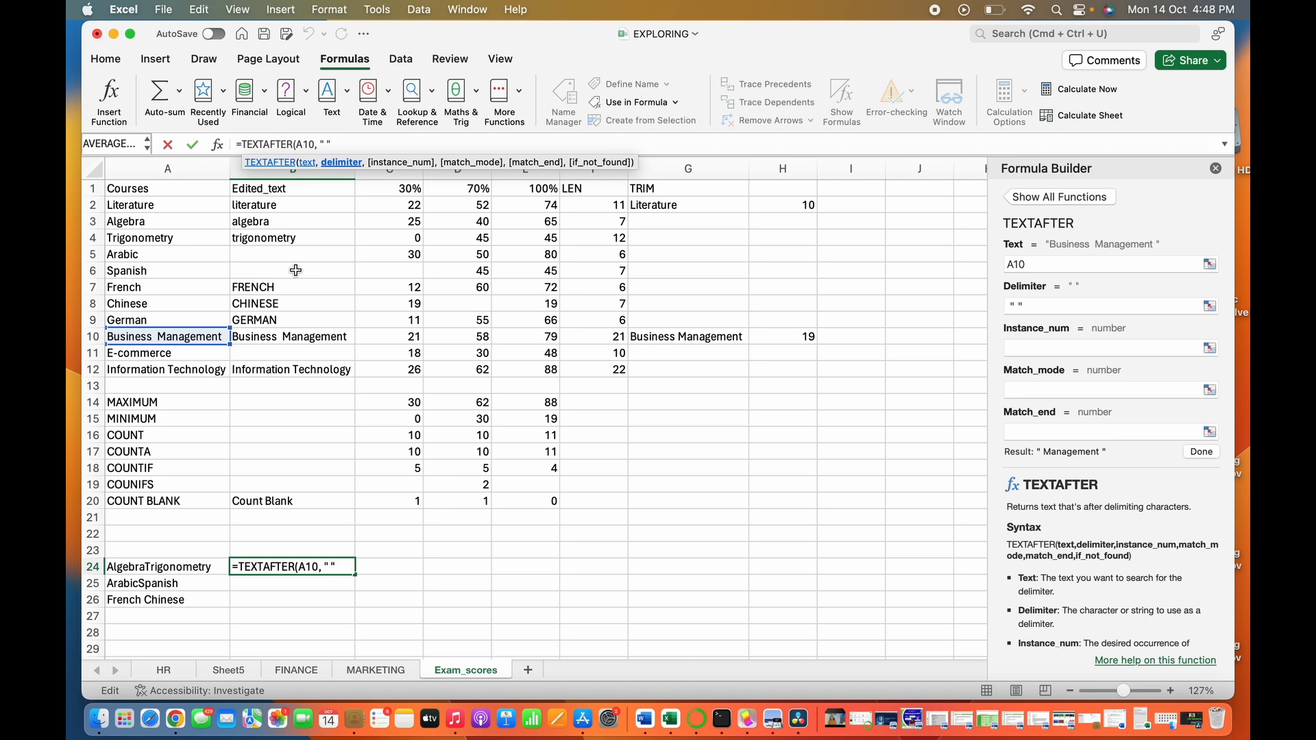
{"action": "type", "text": ","}
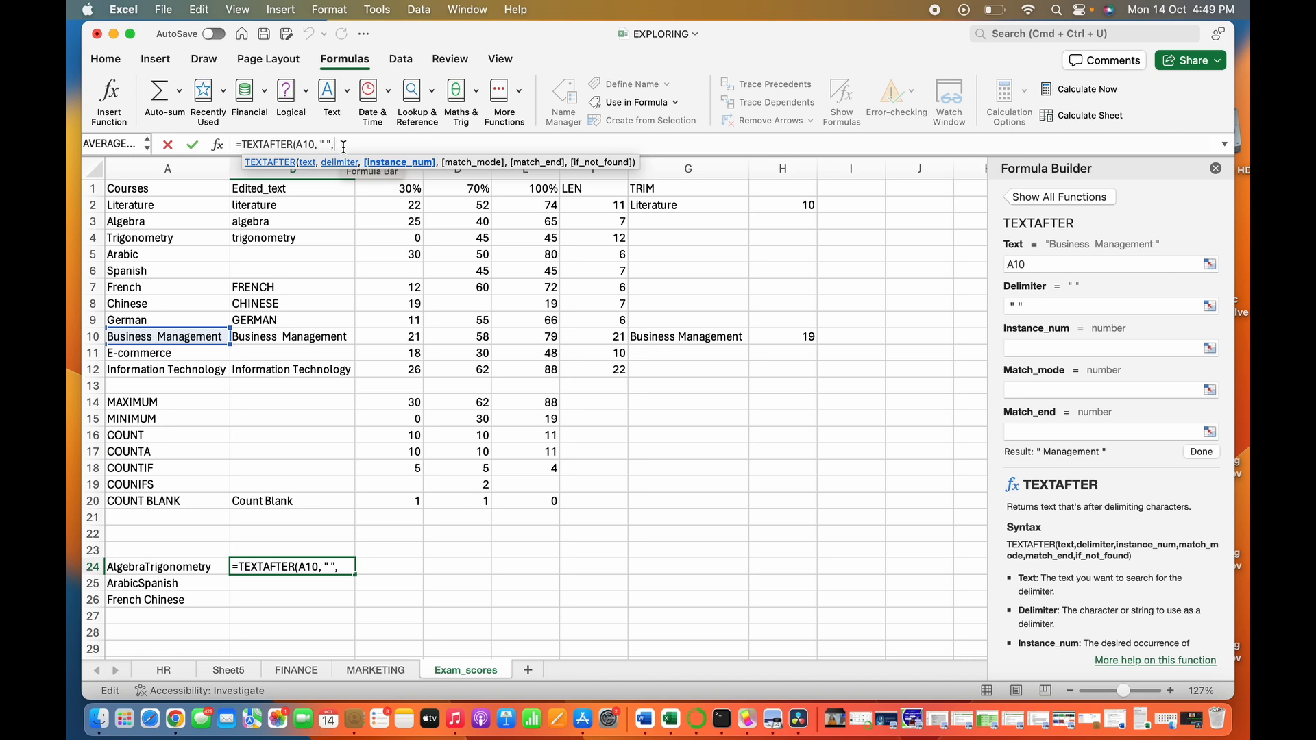
{"action": "type", "text": ")"}
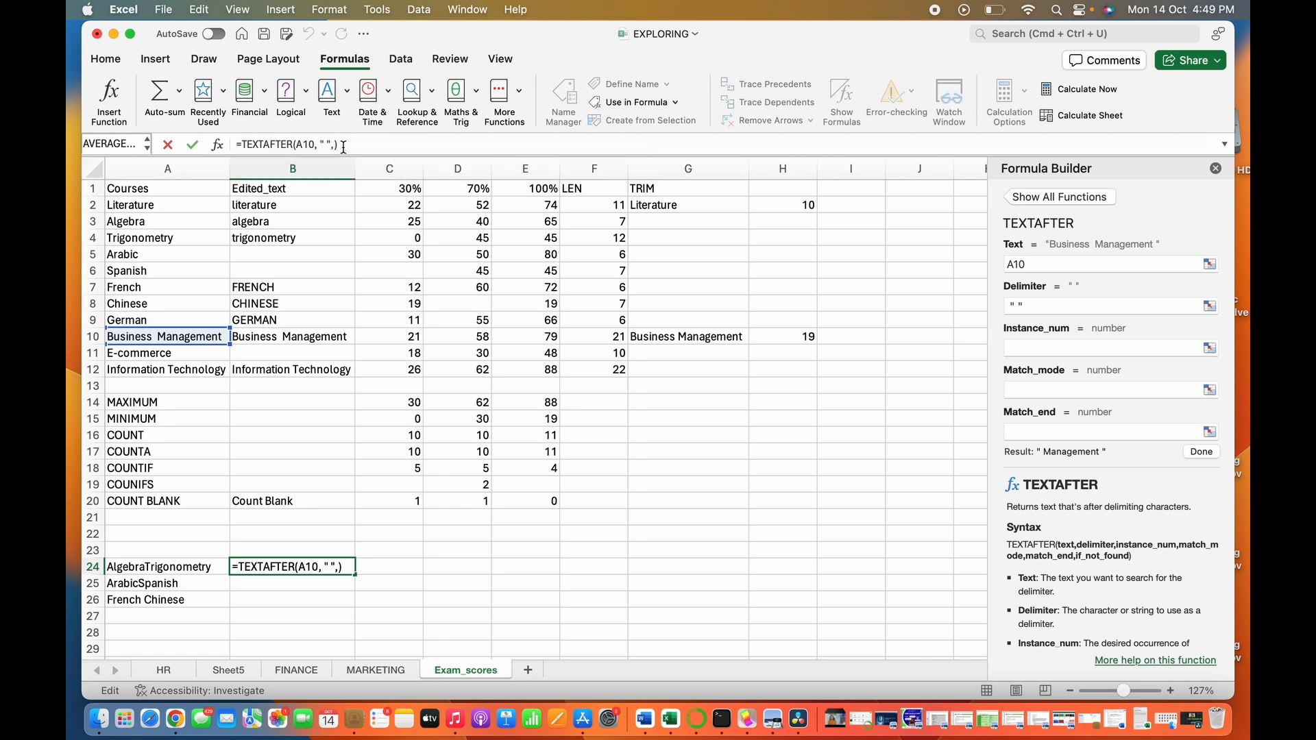
{"action": "key", "text": "Return"}
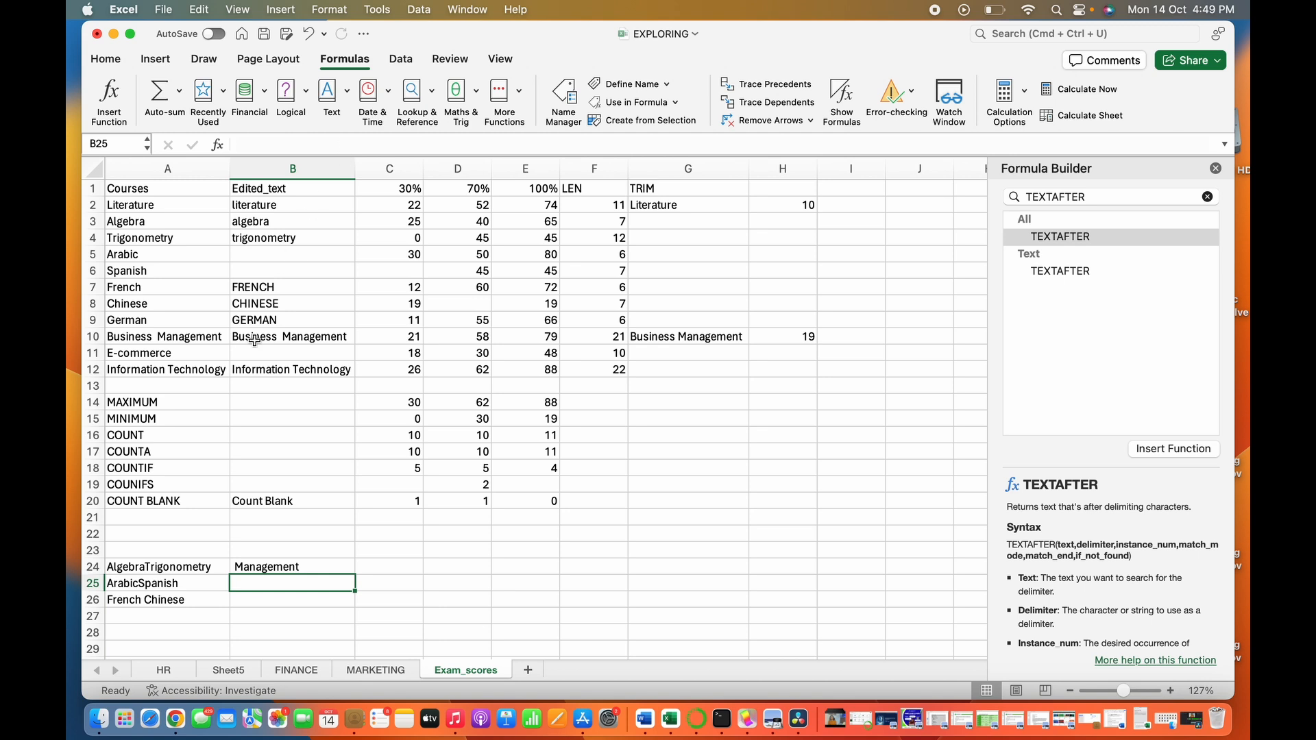
{"action": "left_click", "coordinate": [287, 569]}
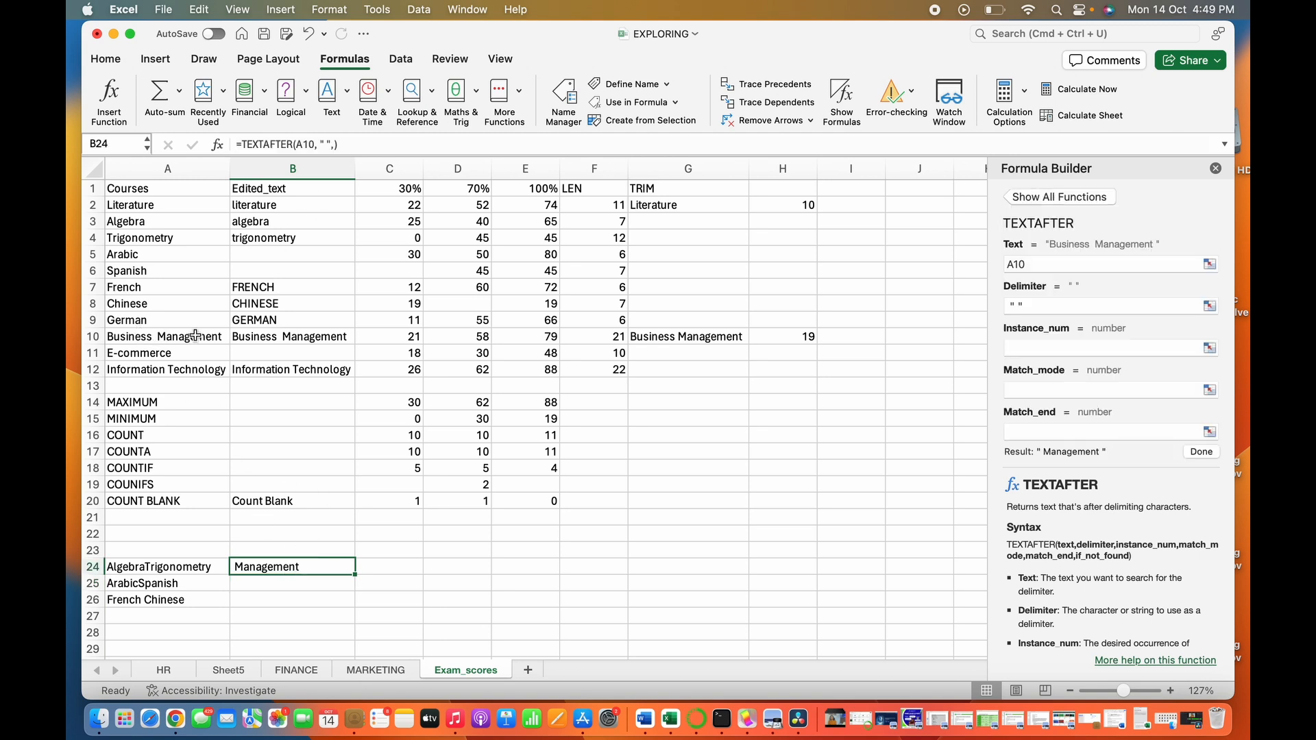
- Extract the text after the second "o" in Trigonometry in cell B26 with the formula =TEXTAFTER(A4,"o",2)
{"action": "left_click", "coordinate": [160, 235]}
{"action": "left_click", "coordinate": [305, 599]}
{"action": "type", "text": "="}
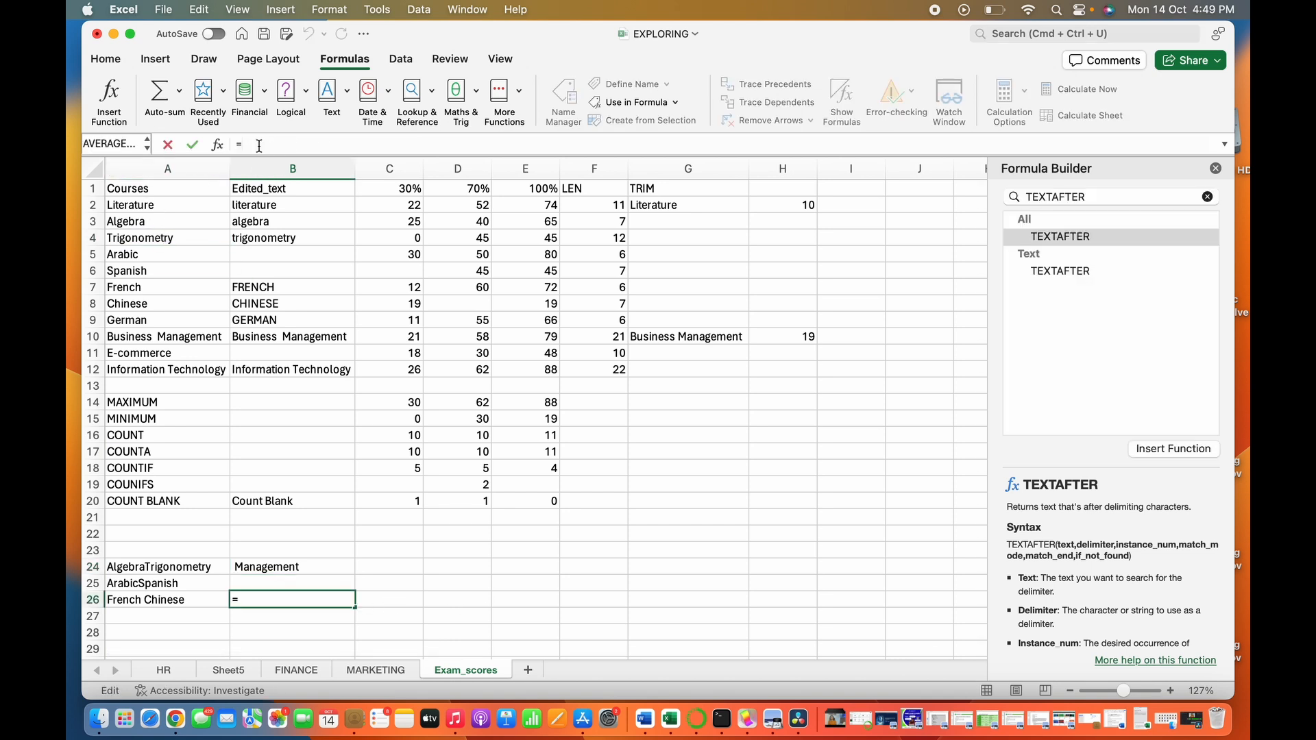
{"action": "type", "text": "TEXT"}
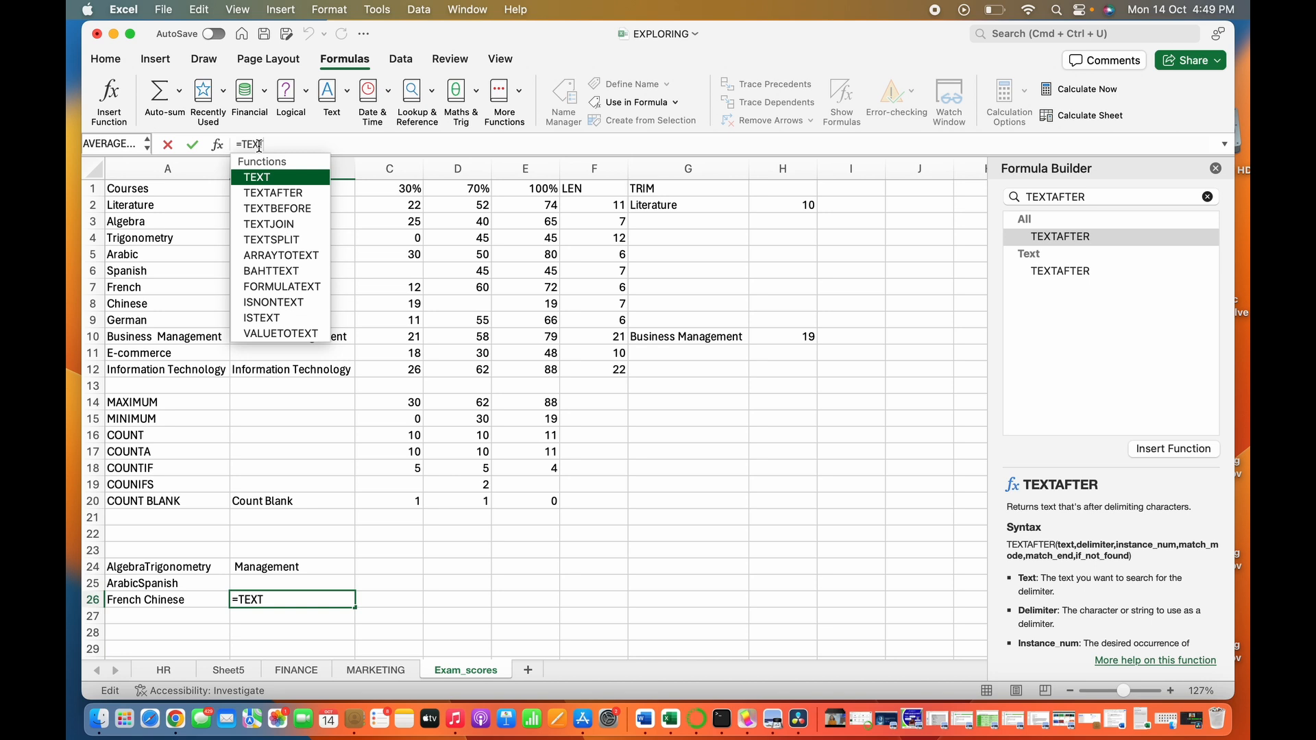
{"action": "key", "text": "Down"}
{"action": "key", "text": "Tab"}
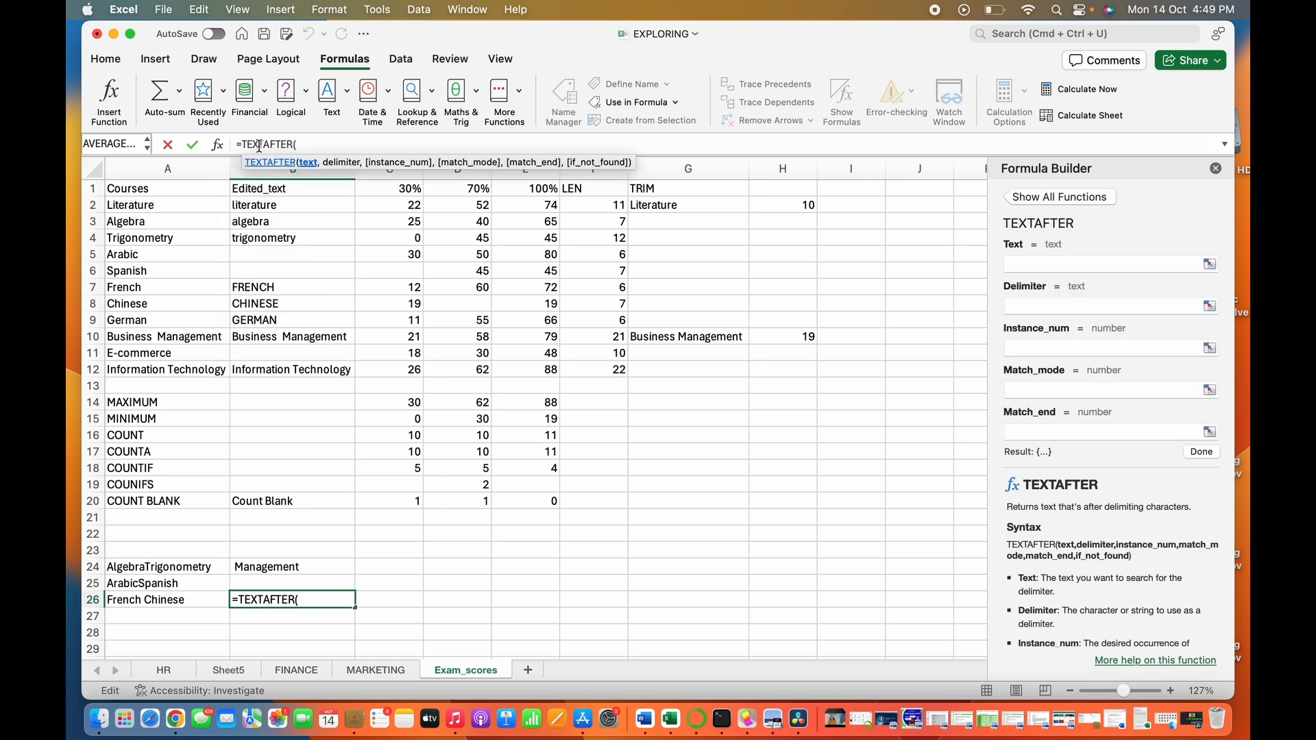
{"action": "left_click", "coordinate": [158, 238]}
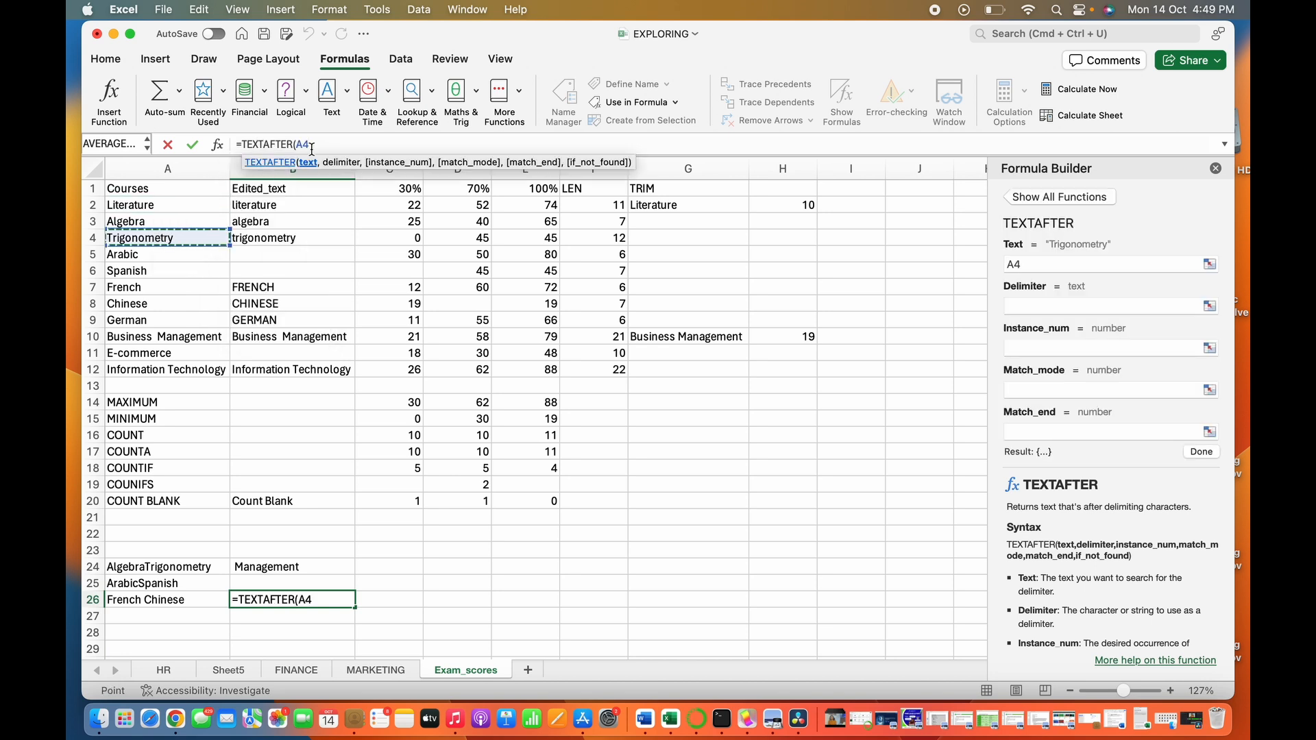
{"action": "type", "text": ","}
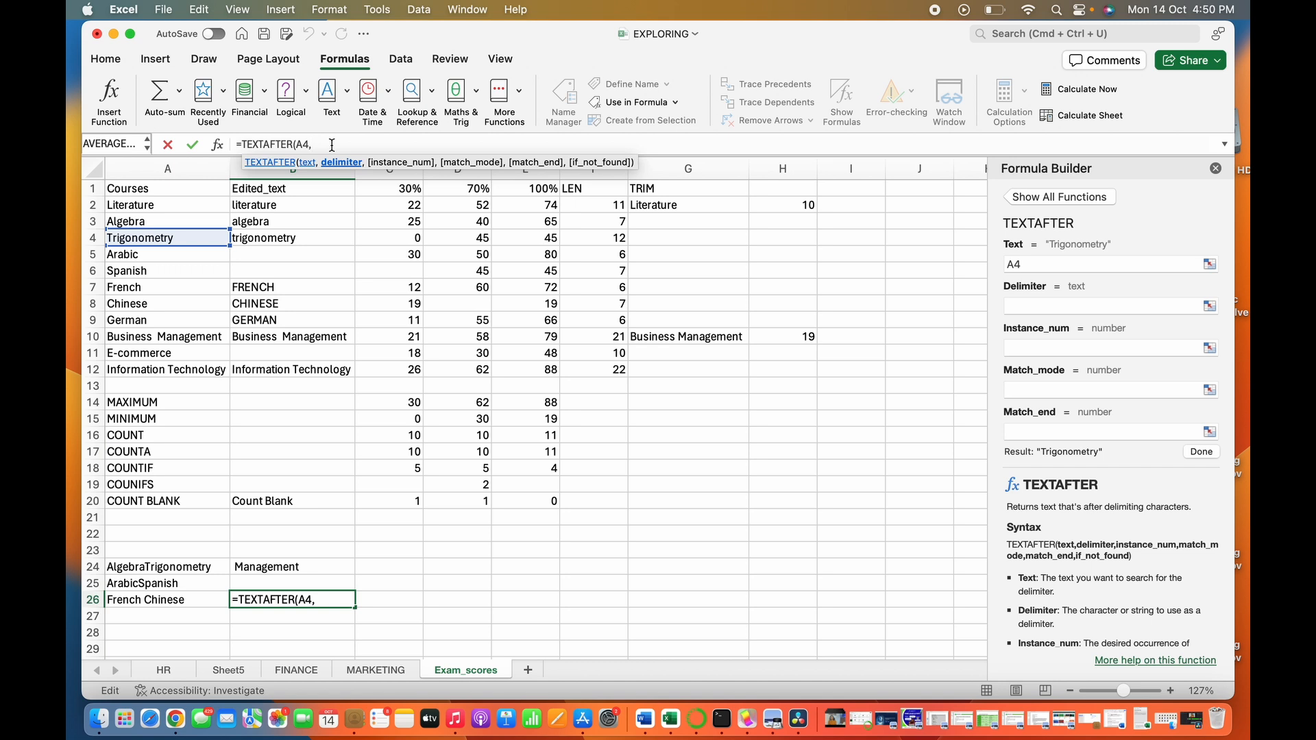
{"action": "type", "text": "\""}
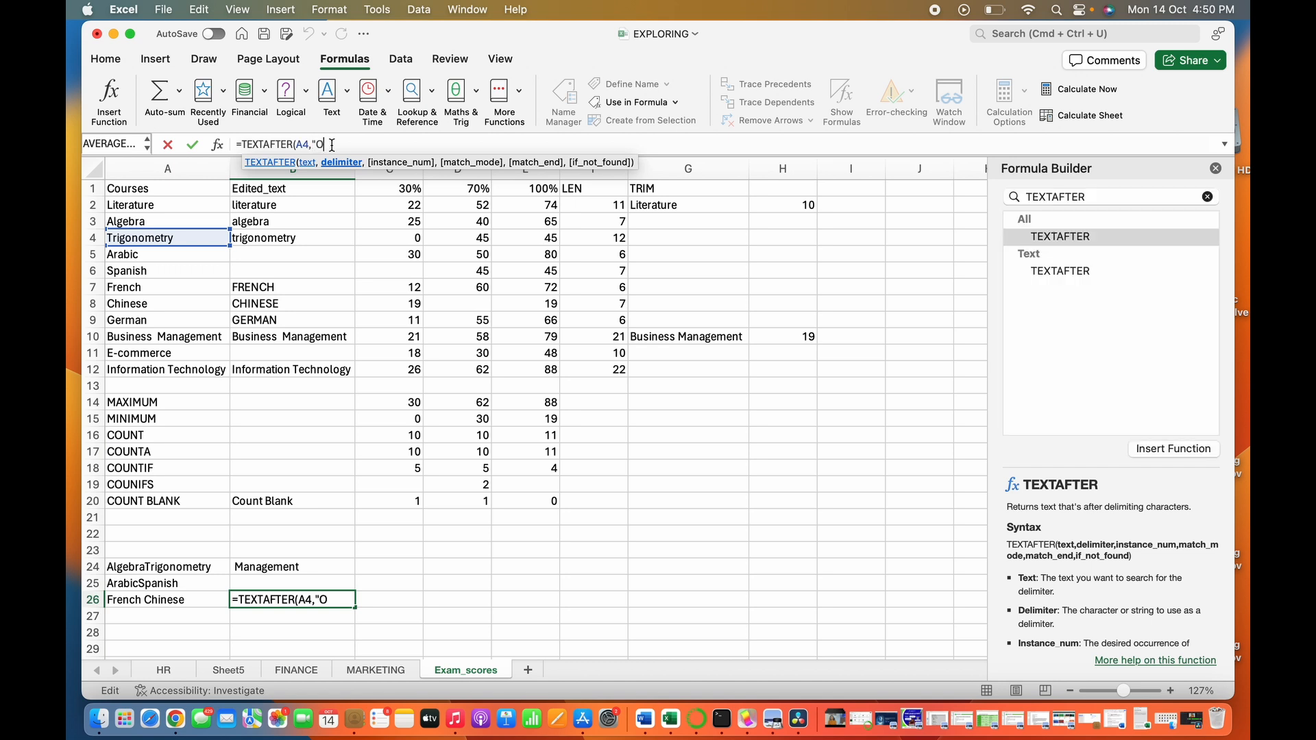
{"action": "type", "text": "o\","}
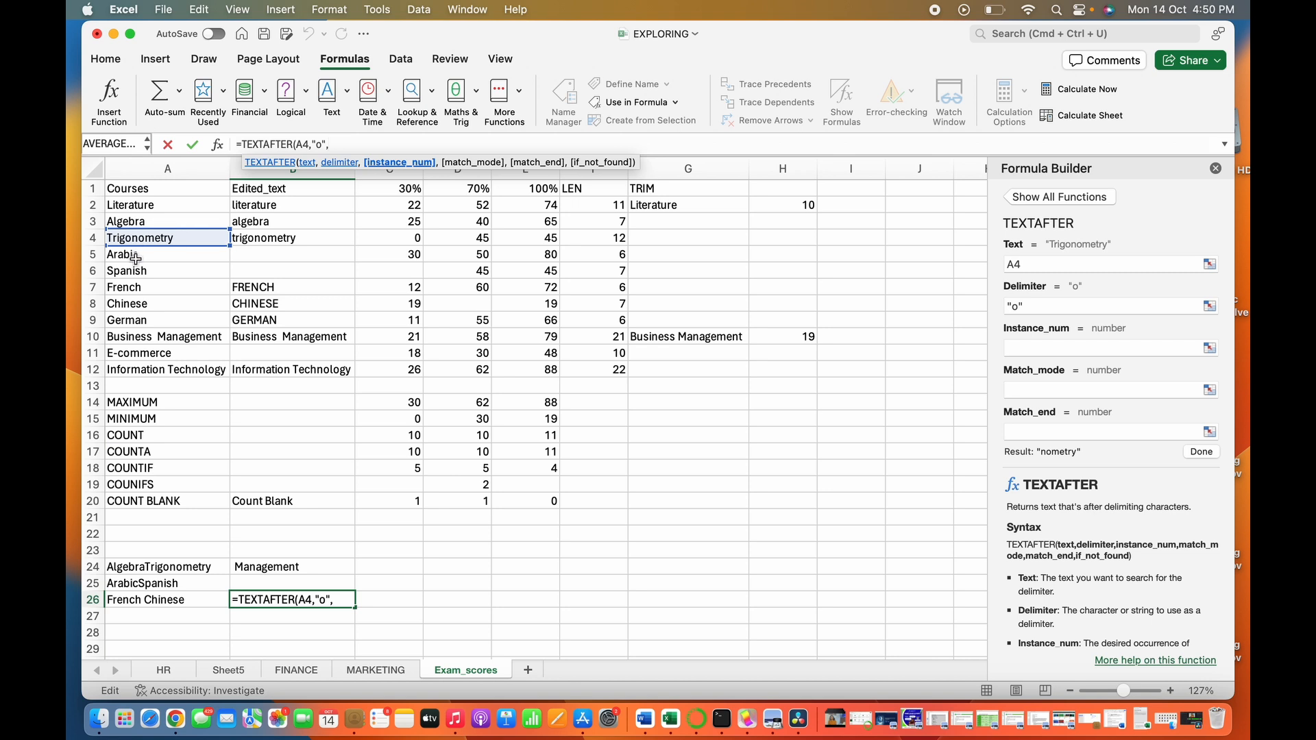
{"action": "type", "text": "2)"}
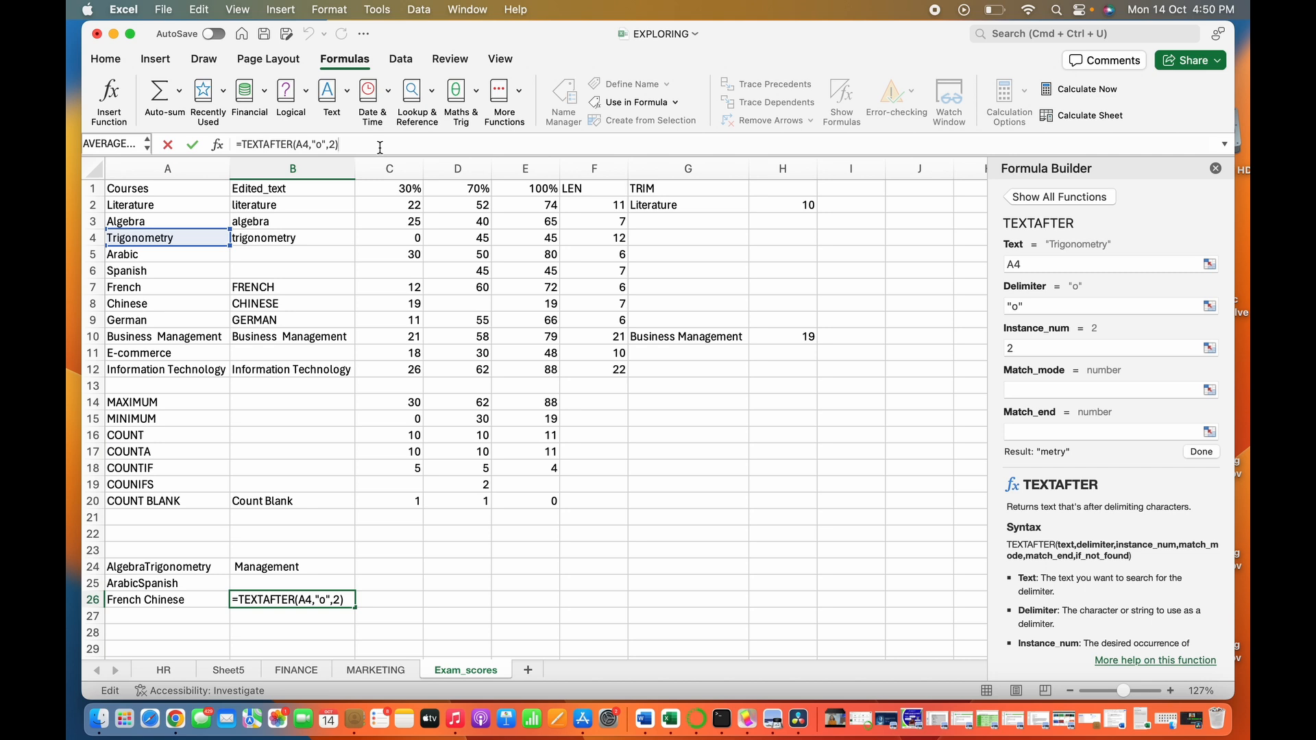
{"action": "key", "text": "Return"}
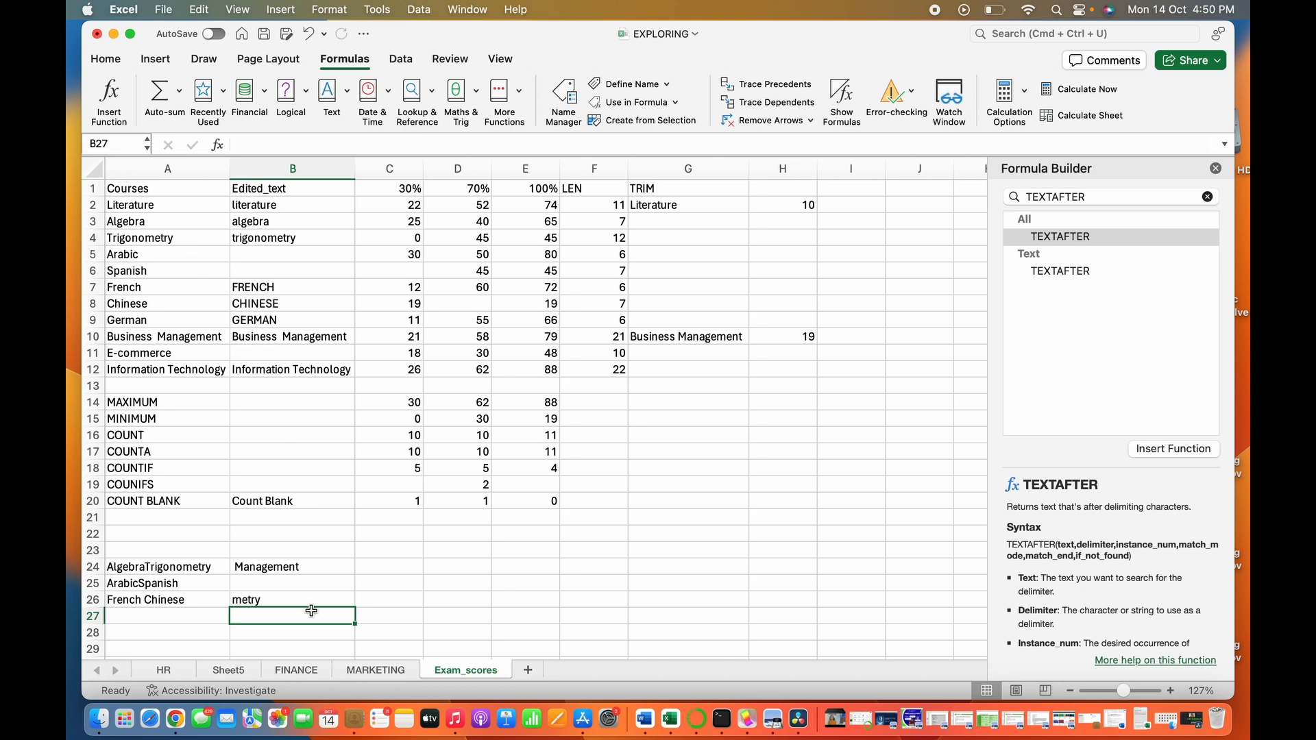
- Change the instance number in cell B26's TEXTAFTER formula to 1, making it =TEXTAFTER(A4,"o",1)
{"action": "left_click", "coordinate": [285, 602]}
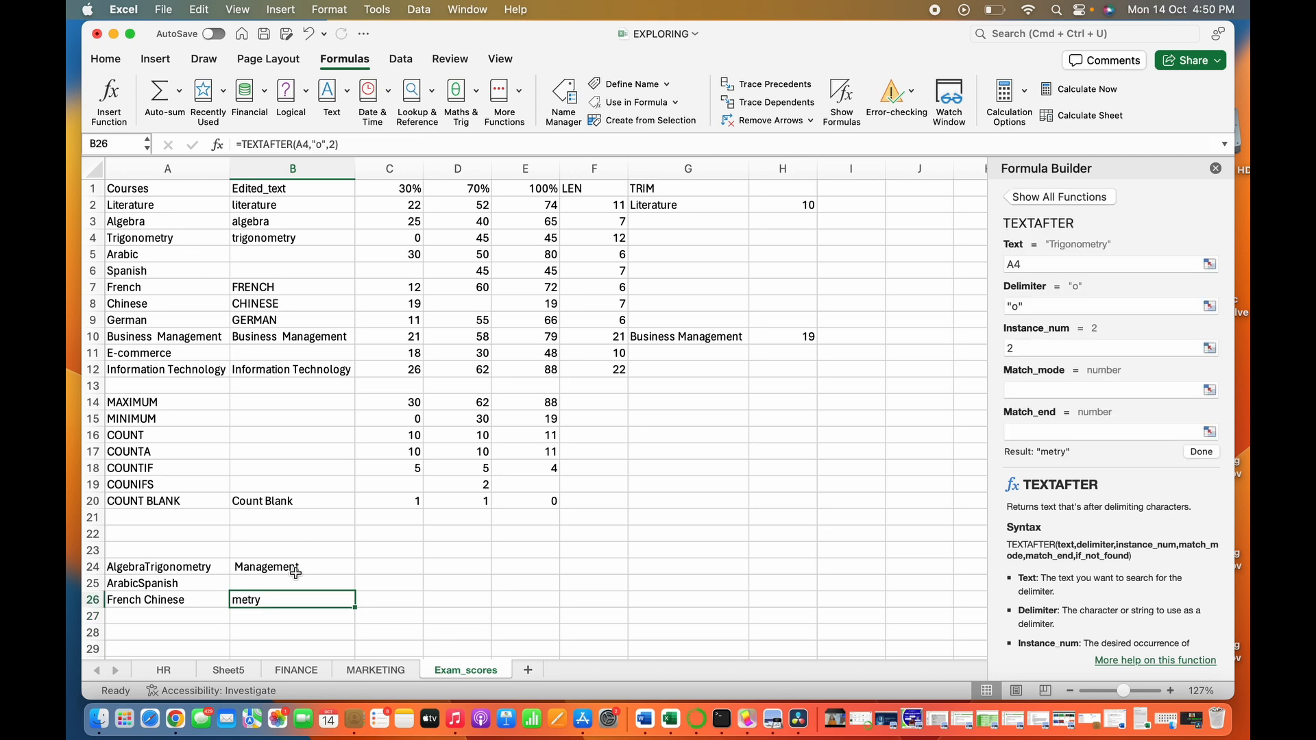
{"action": "left_click", "coordinate": [334, 144]}
{"action": "key", "text": "BackSpace"}
{"action": "type", "text": "1"}
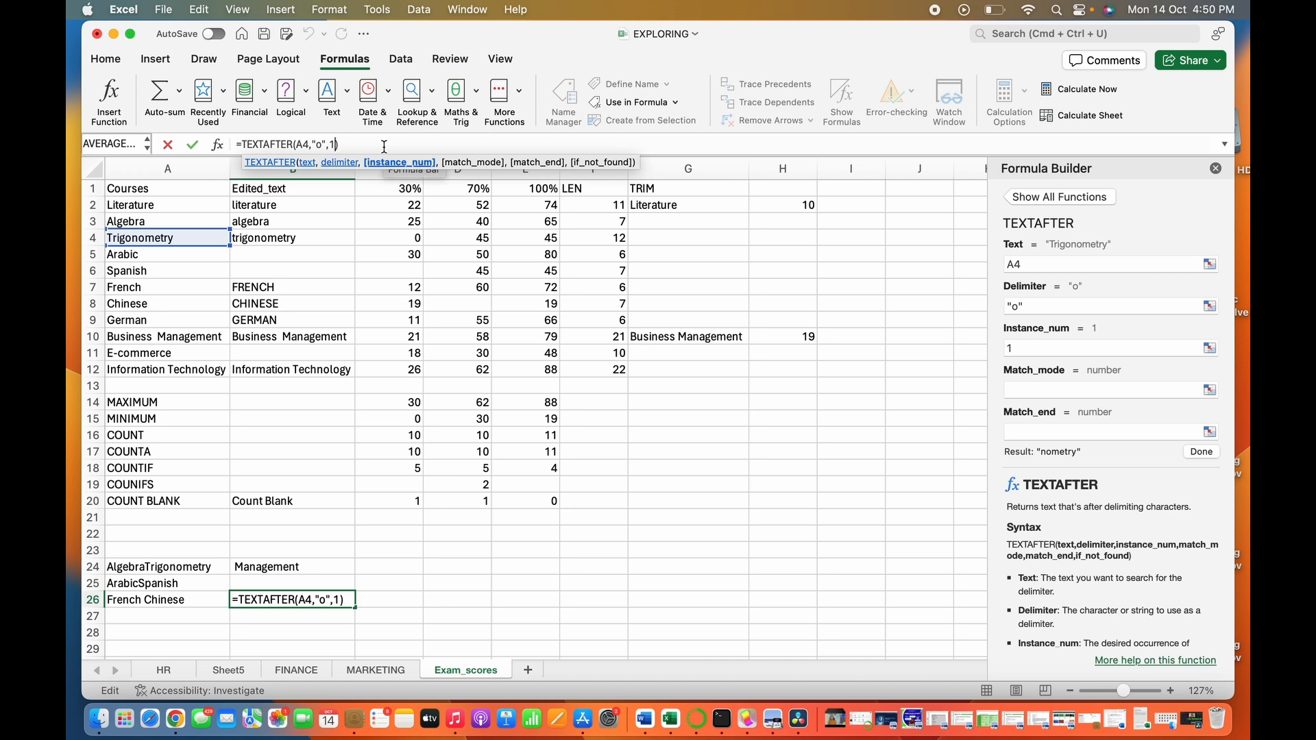
{"action": "key", "text": "Right"}
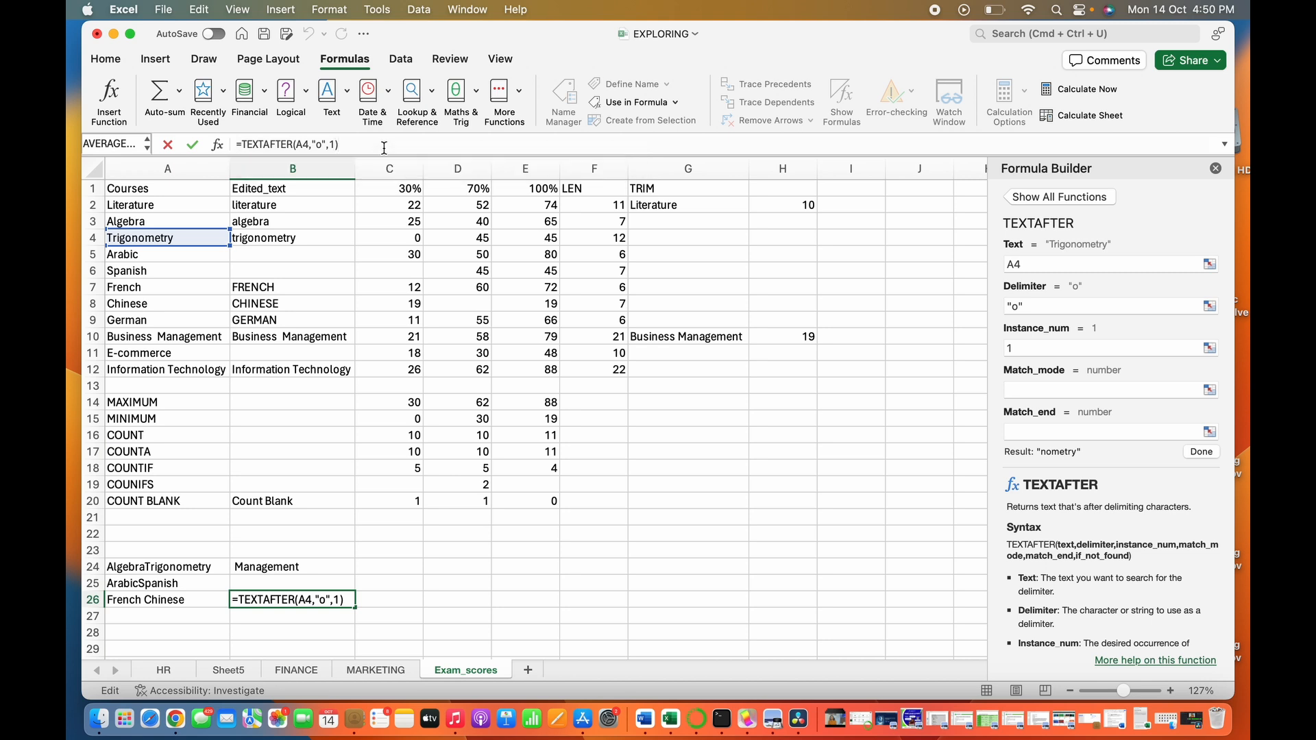
{"action": "key", "text": "Return"}
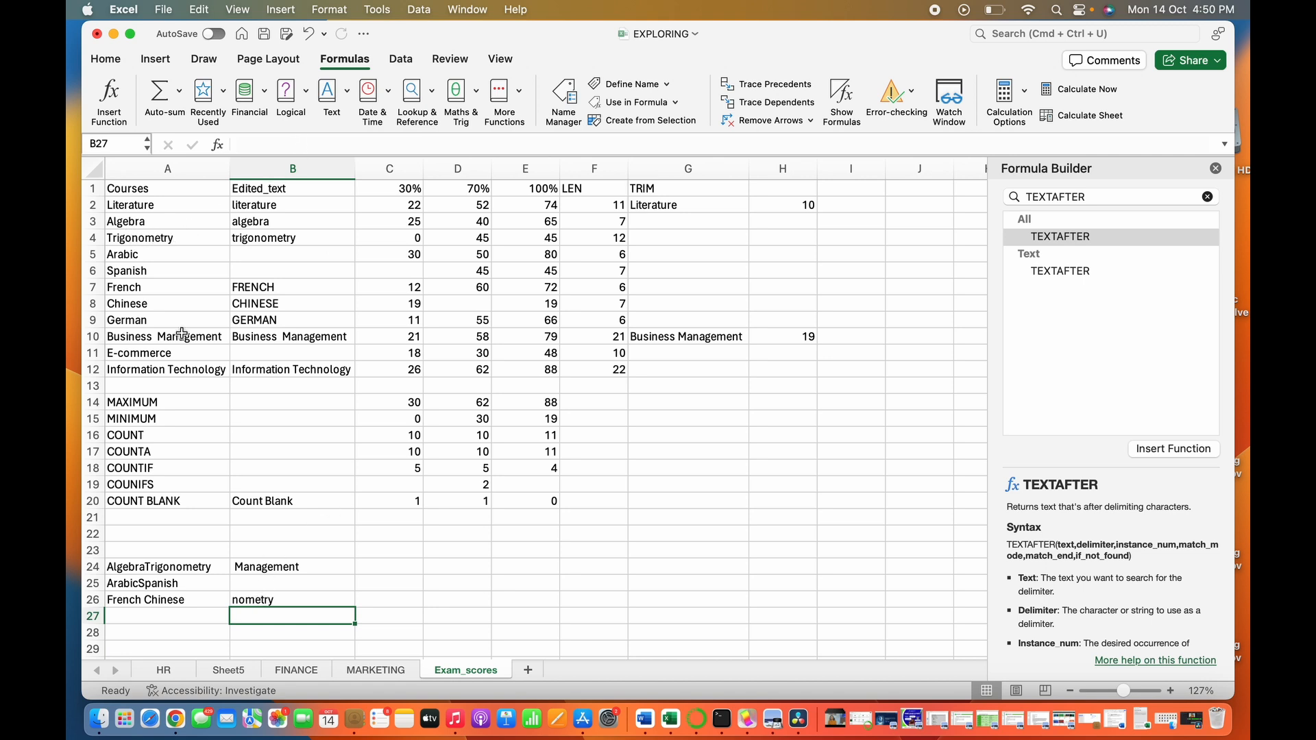
{"action": "left_click", "coordinate": [270, 600]}
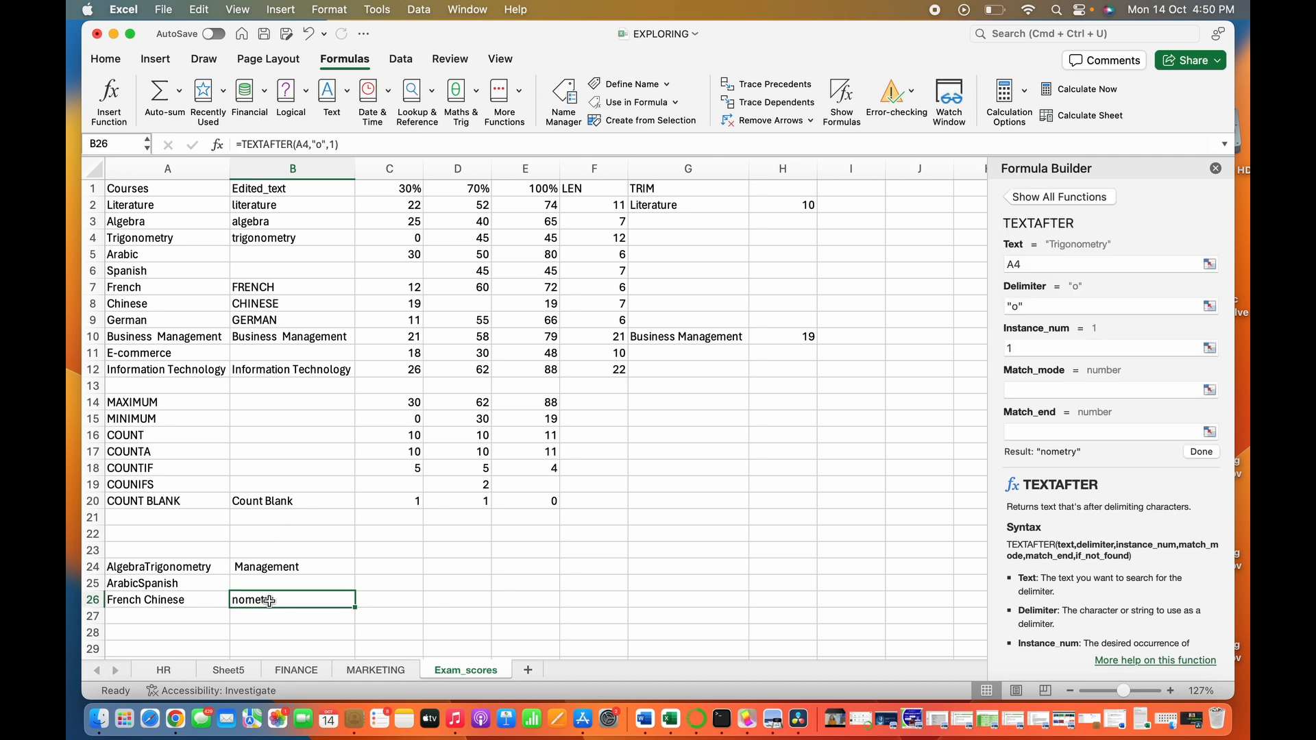
- Remove the instance number from the TEXTAFTER formula in cell B26, leaving =TEXTAFTER(A4,"o")
{"action": "left_click", "coordinate": [336, 145]}
{"action": "key", "text": "BackSpace"}
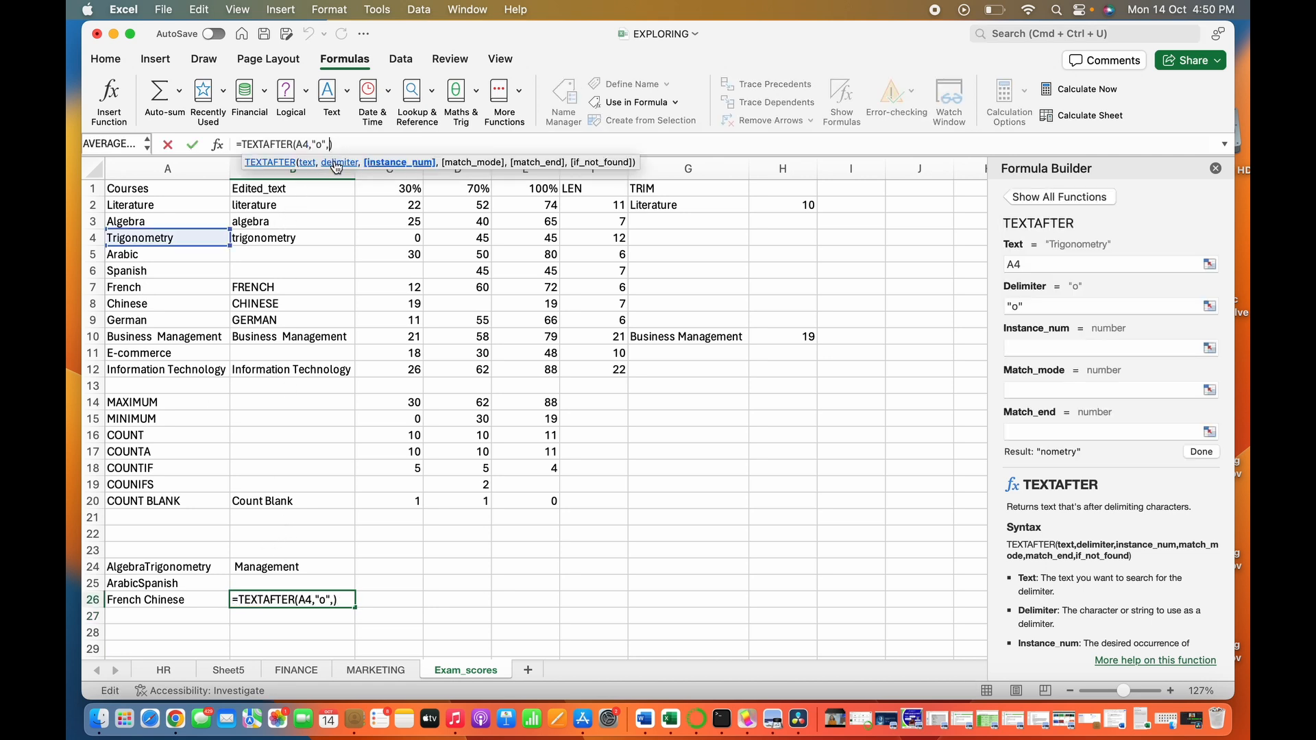
{"action": "key", "text": "Return"}
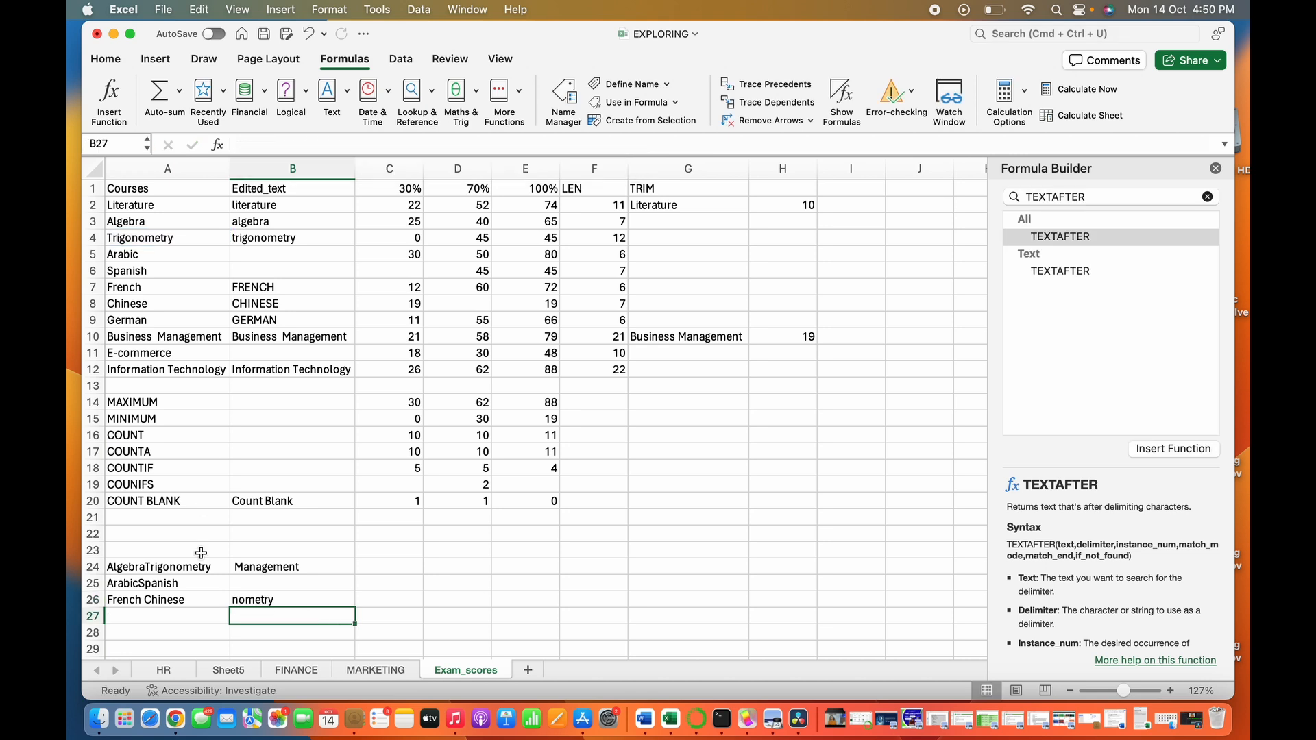
- Add instance number 1 and case-sensitive match mode 0 to cell B26's formula, making it =TEXTAFTER(A4,"o",1,0)
{"action": "left_click", "coordinate": [286, 601]}
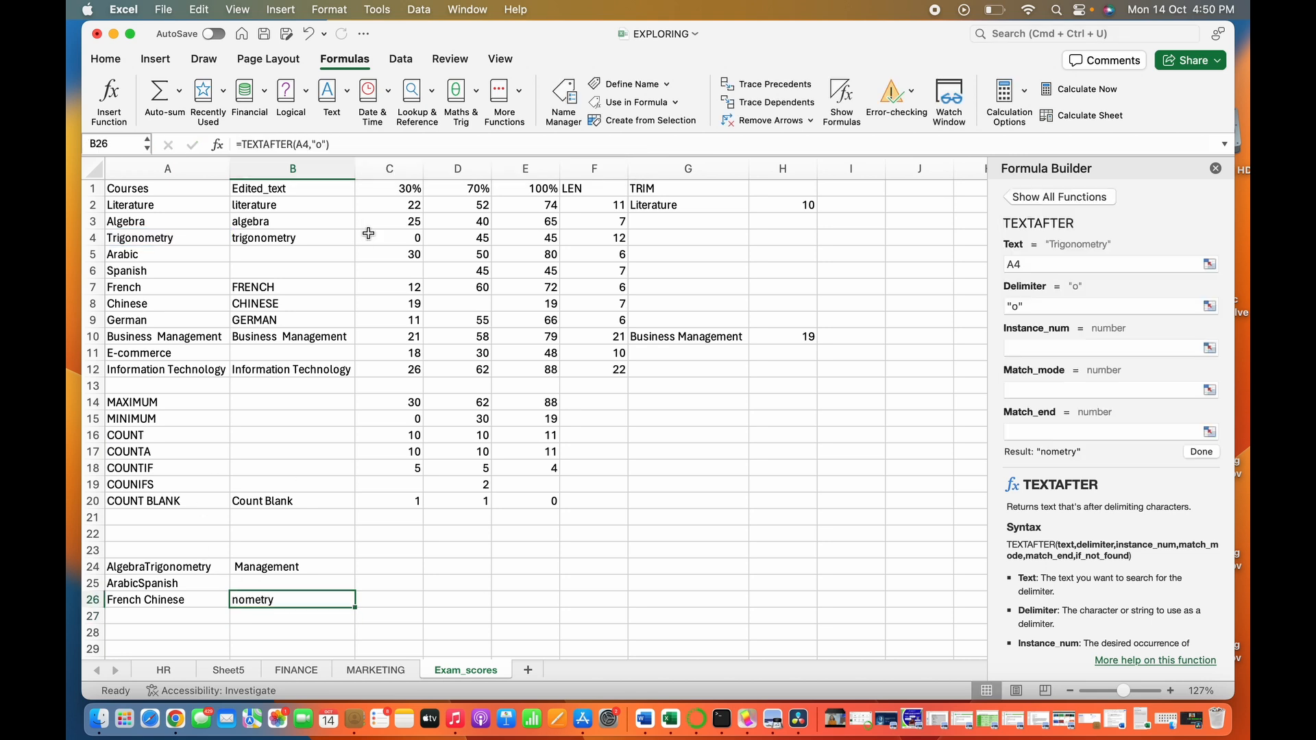
{"action": "left_click", "coordinate": [328, 144]}
{"action": "type", "text": ",2,"}
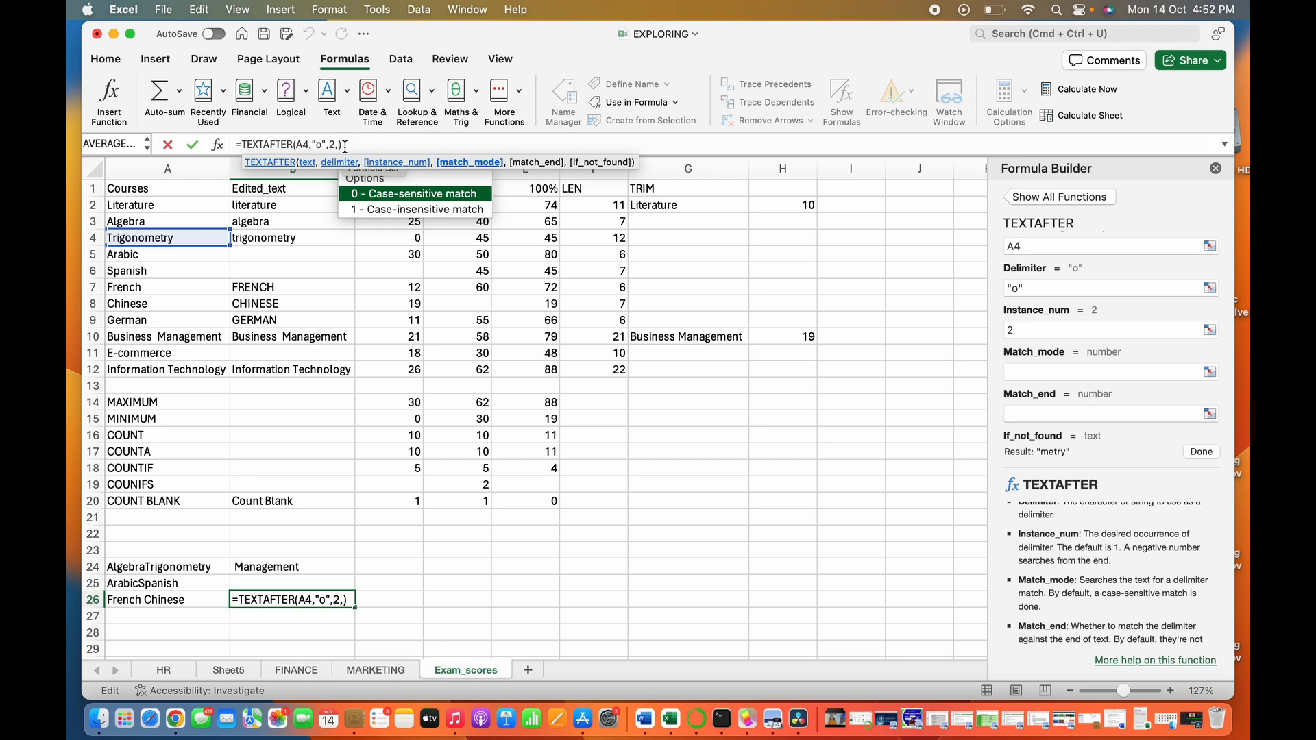
{"action": "type", "text": "1"}
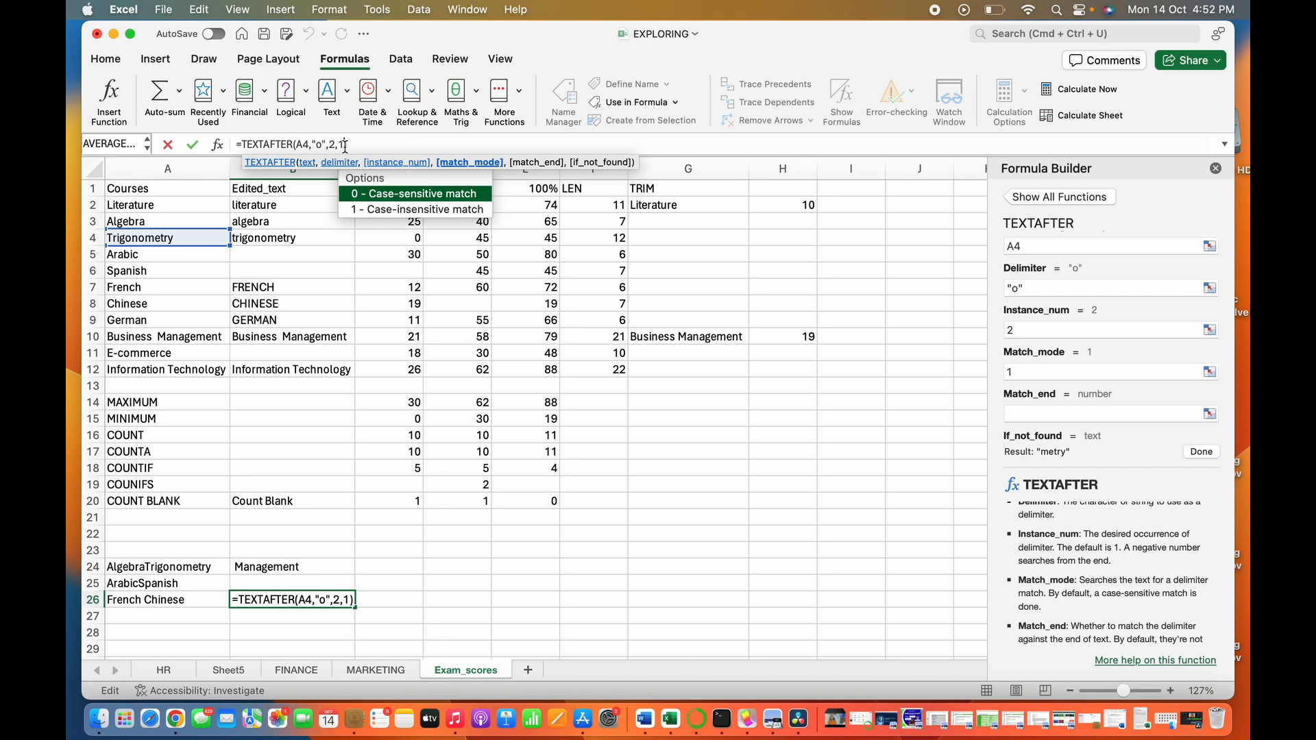
{"action": "type", "text": ","}
{"action": "key", "text": "Return"}
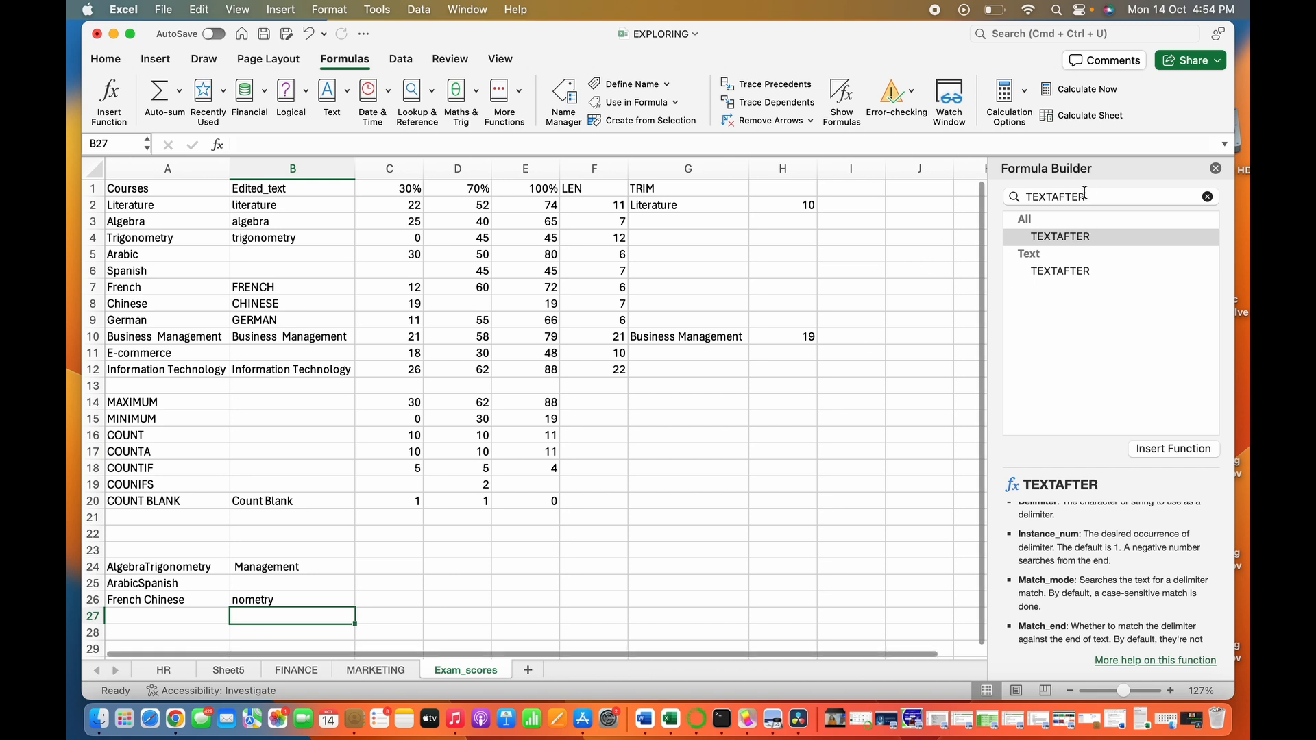
{"action": "left_click", "coordinate": [267, 600]}
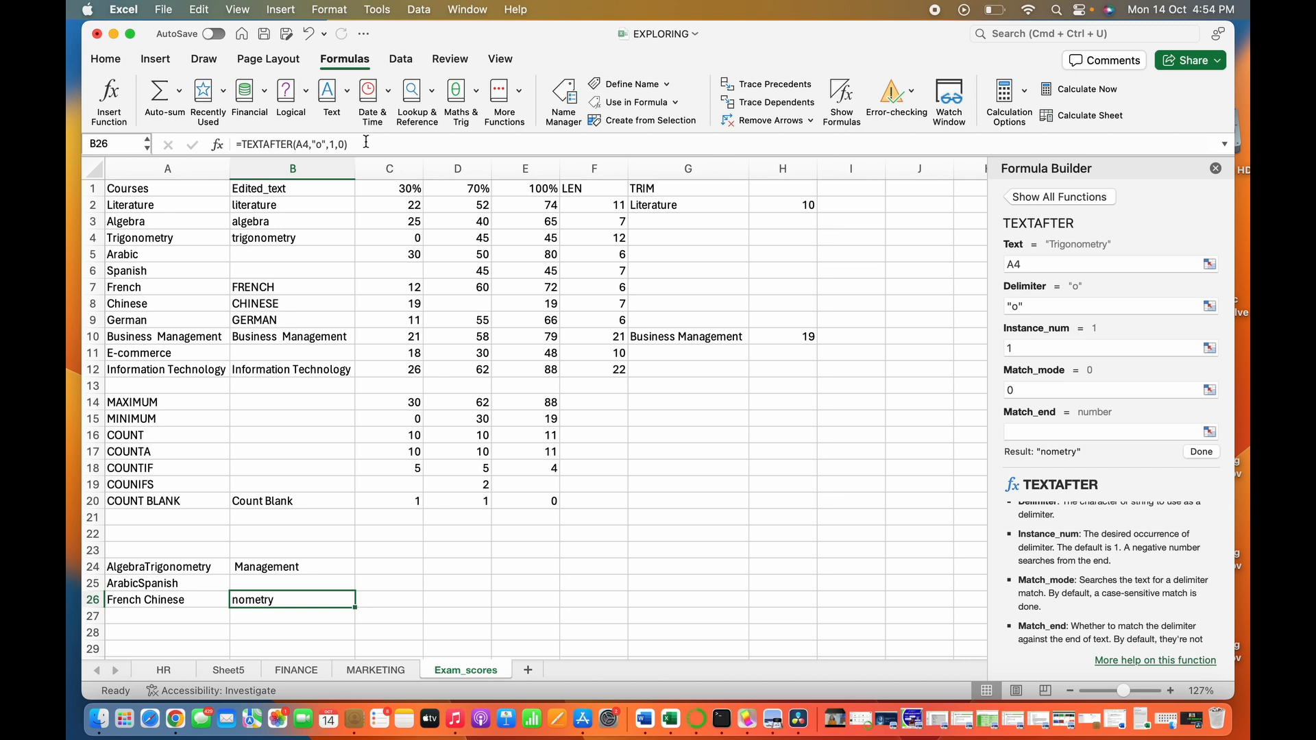
- Extract the text before the first "N" in Spanish, ignoring case, in cell C26 with the formula =TEXTBEFORE(A6,"N",1,1)
{"action": "left_click", "coordinate": [399, 597]}
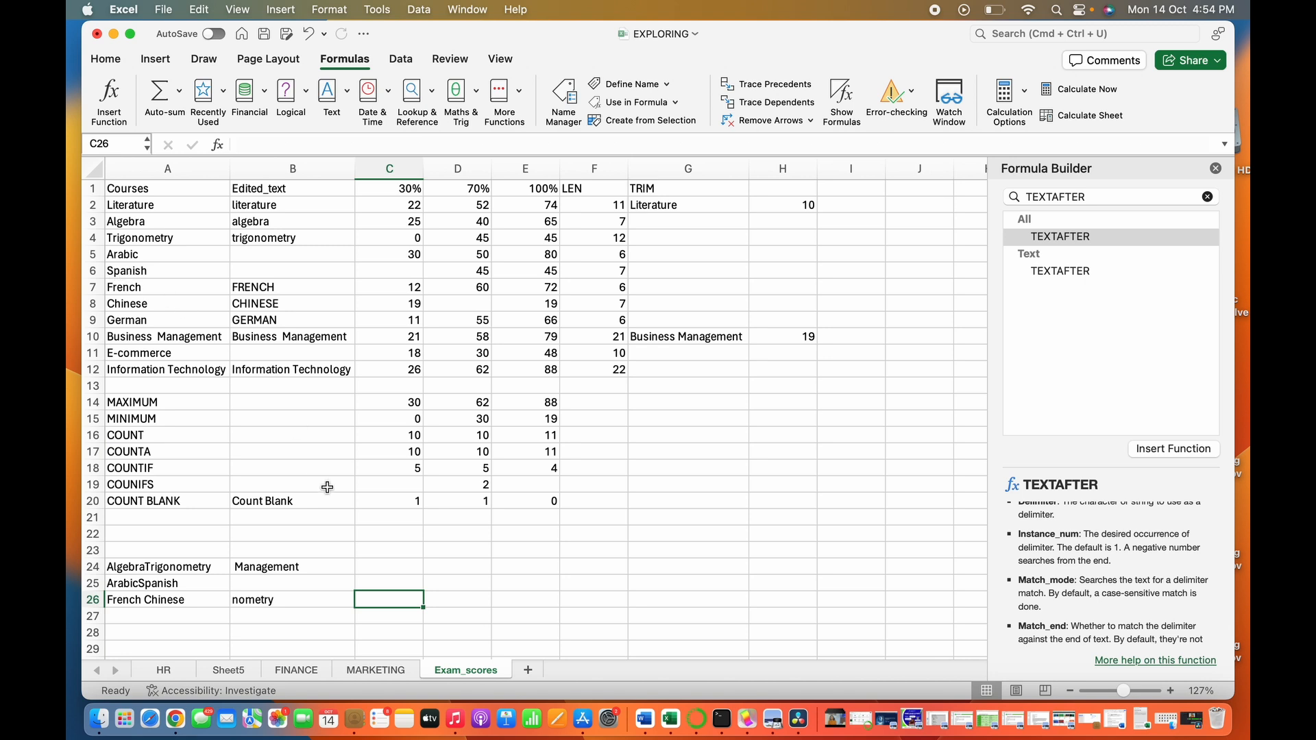
{"action": "type", "text": "="}
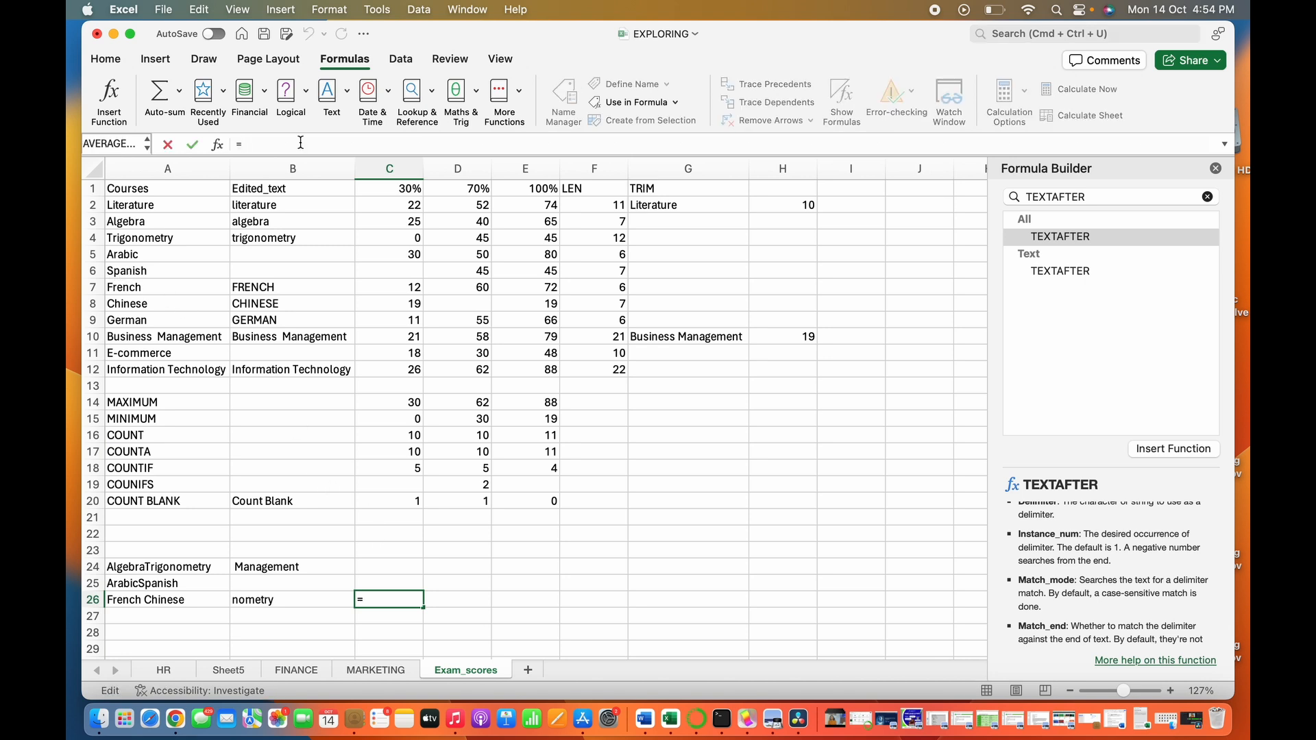
{"action": "type", "text": "TEXTB"}
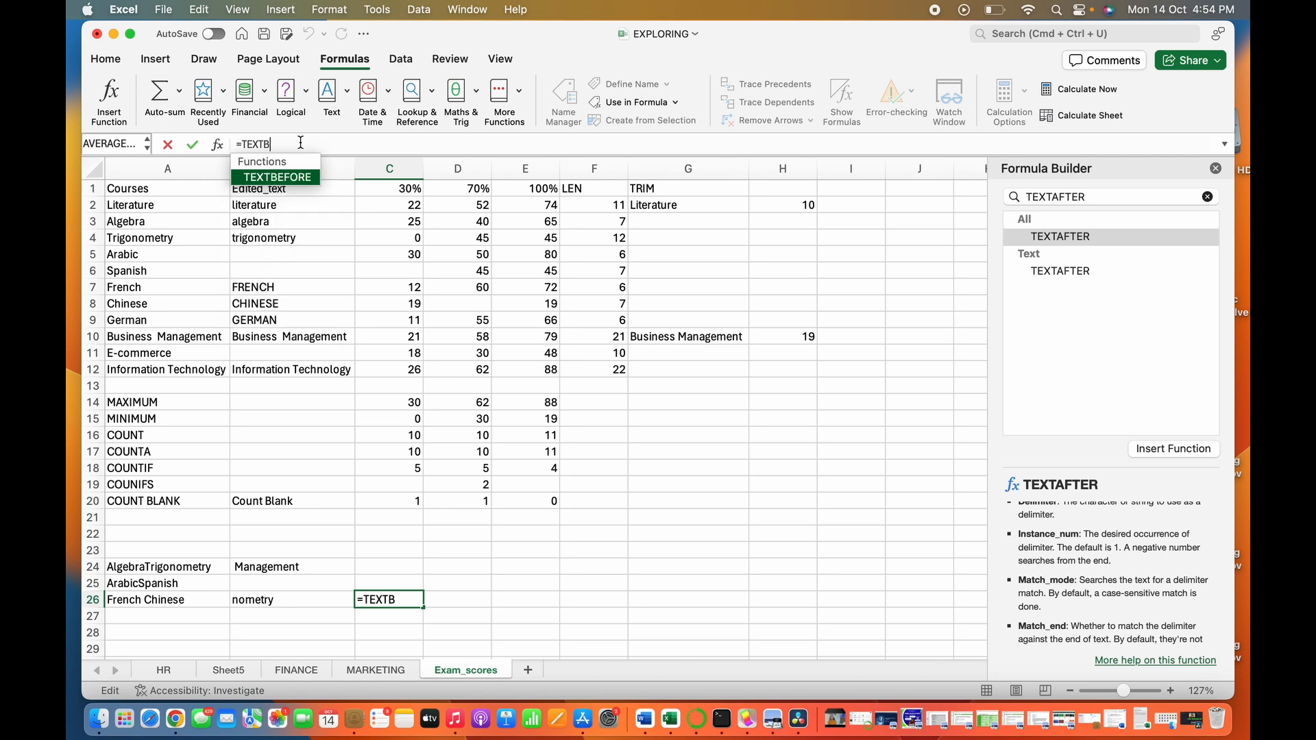
{"action": "key", "text": "Tab"}
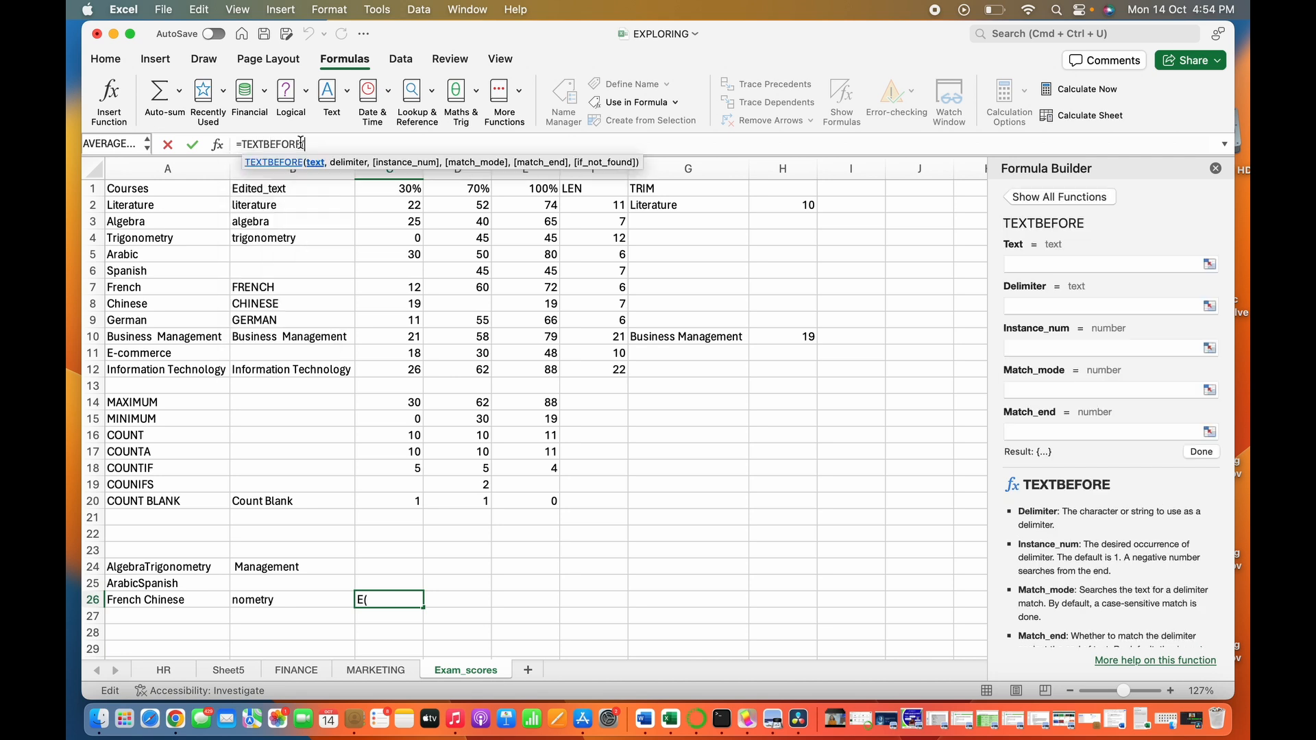
{"action": "left_click", "coordinate": [169, 276]}
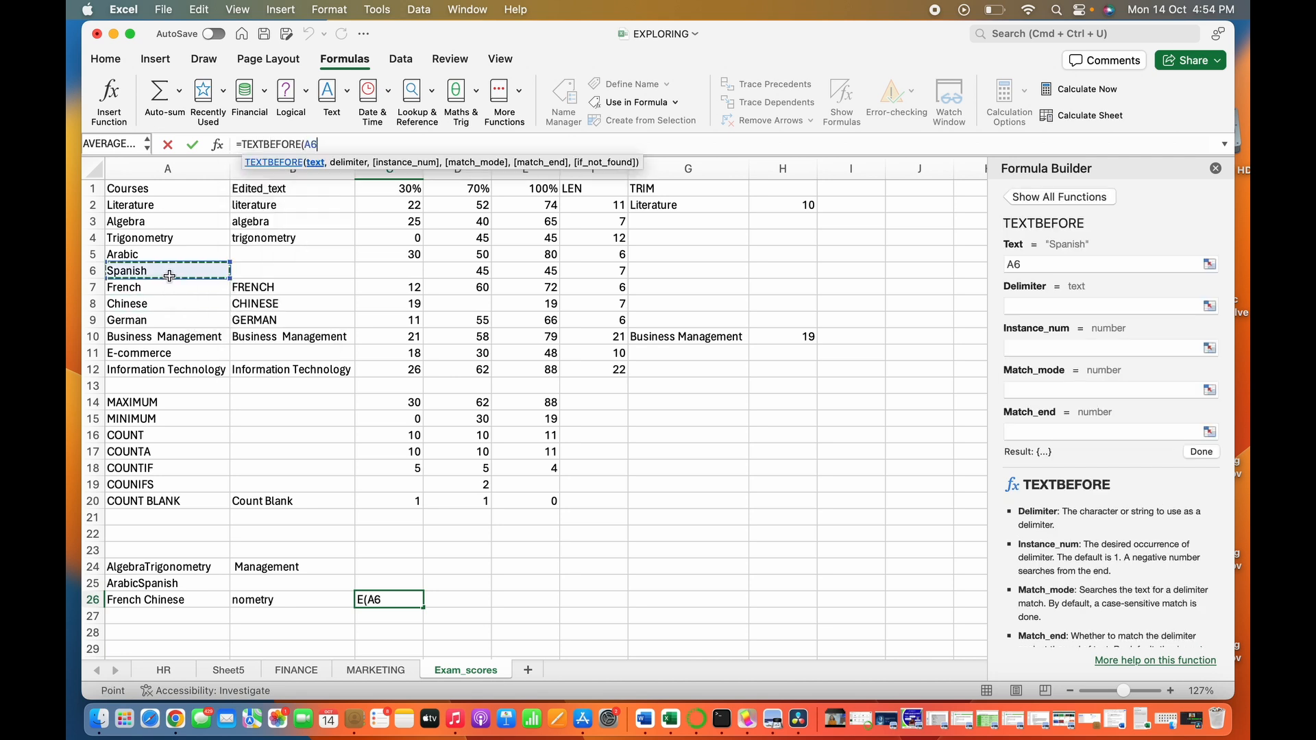
{"action": "type", "text": ","}
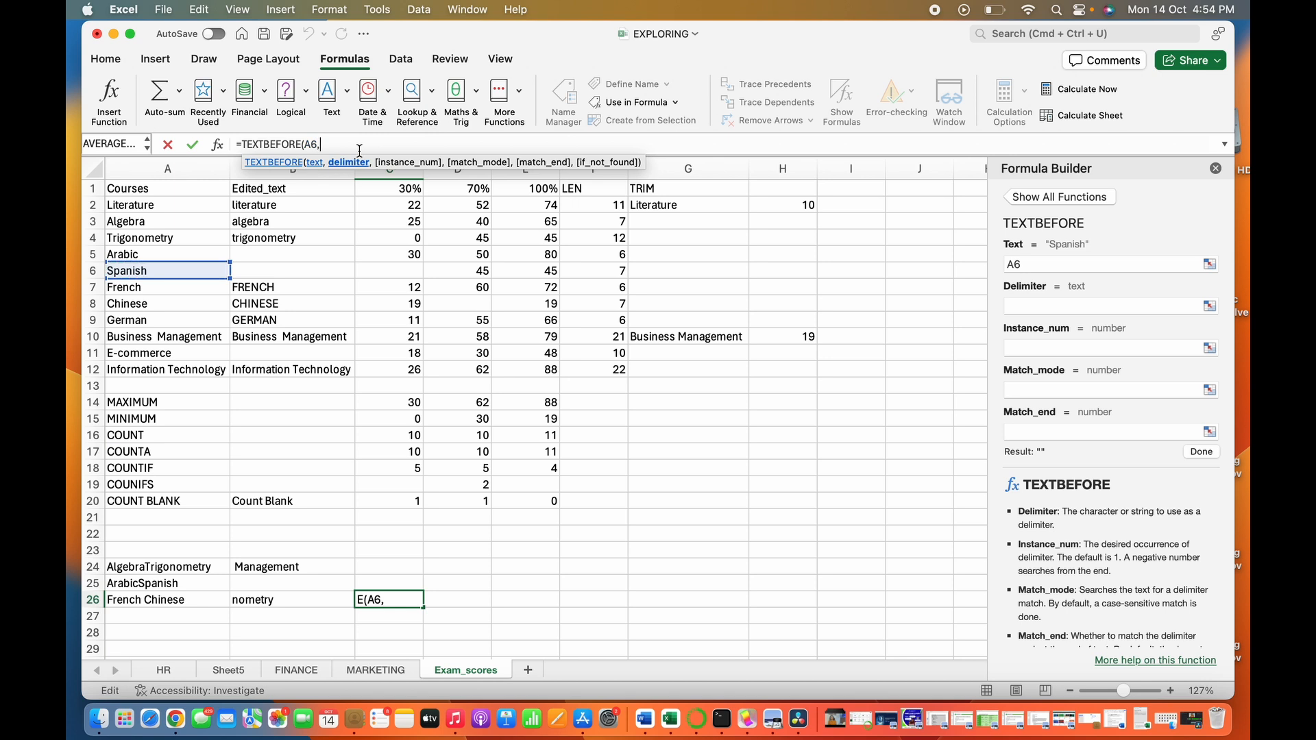
{"action": "type", "text": "\"N\""}
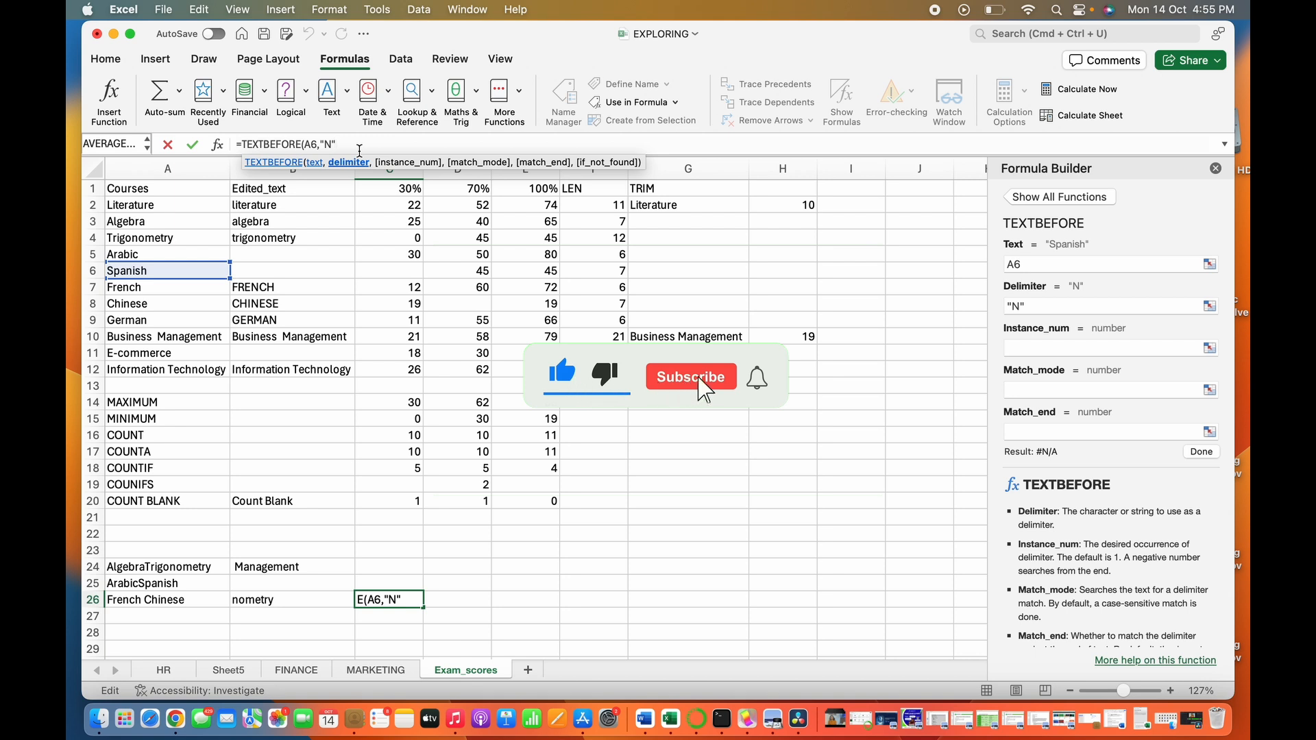
{"action": "type", "text": ","}
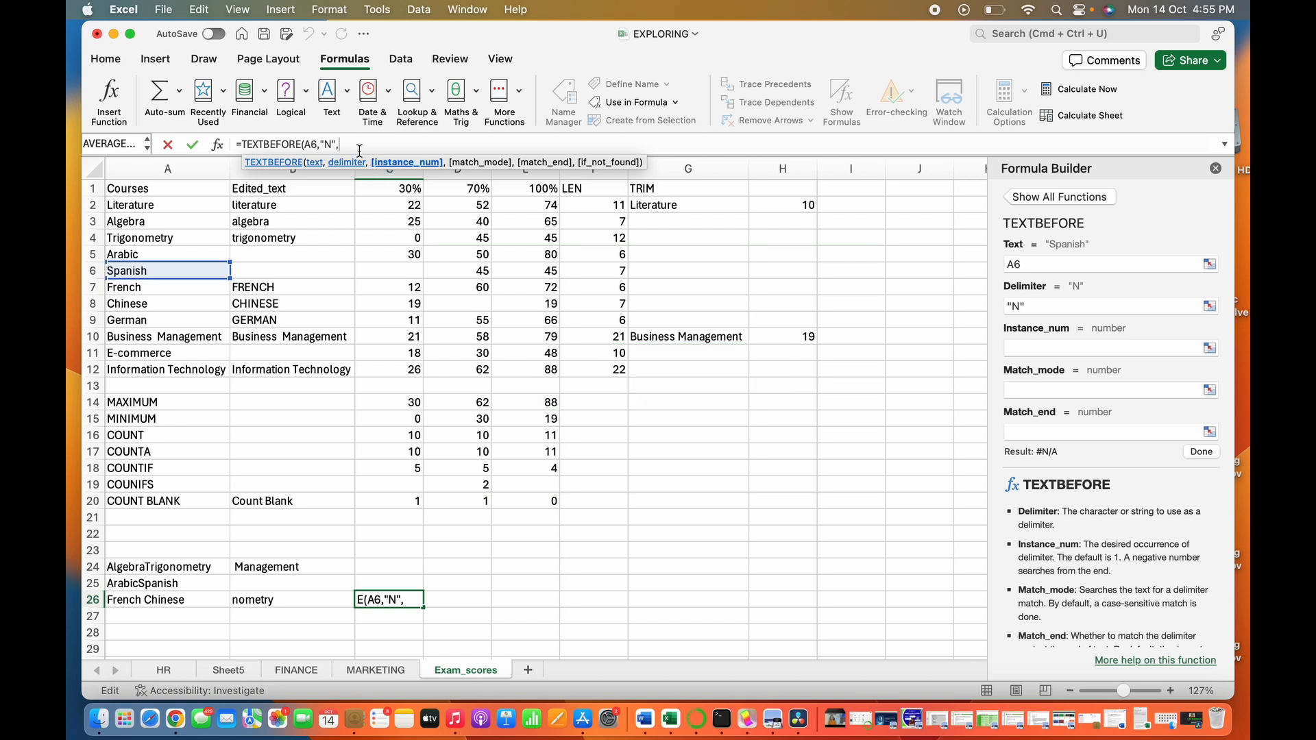
{"action": "type", "text": "1,"}
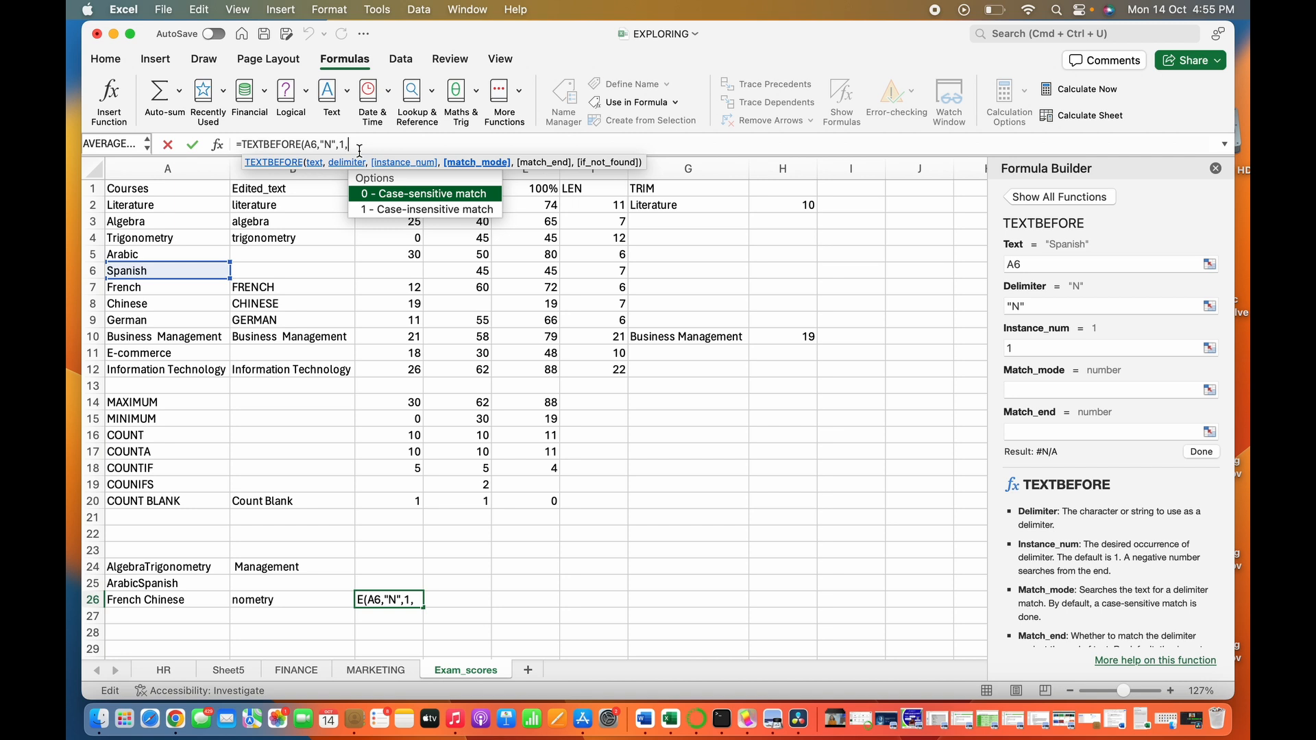
{"action": "double_click", "coordinate": [381, 211]}
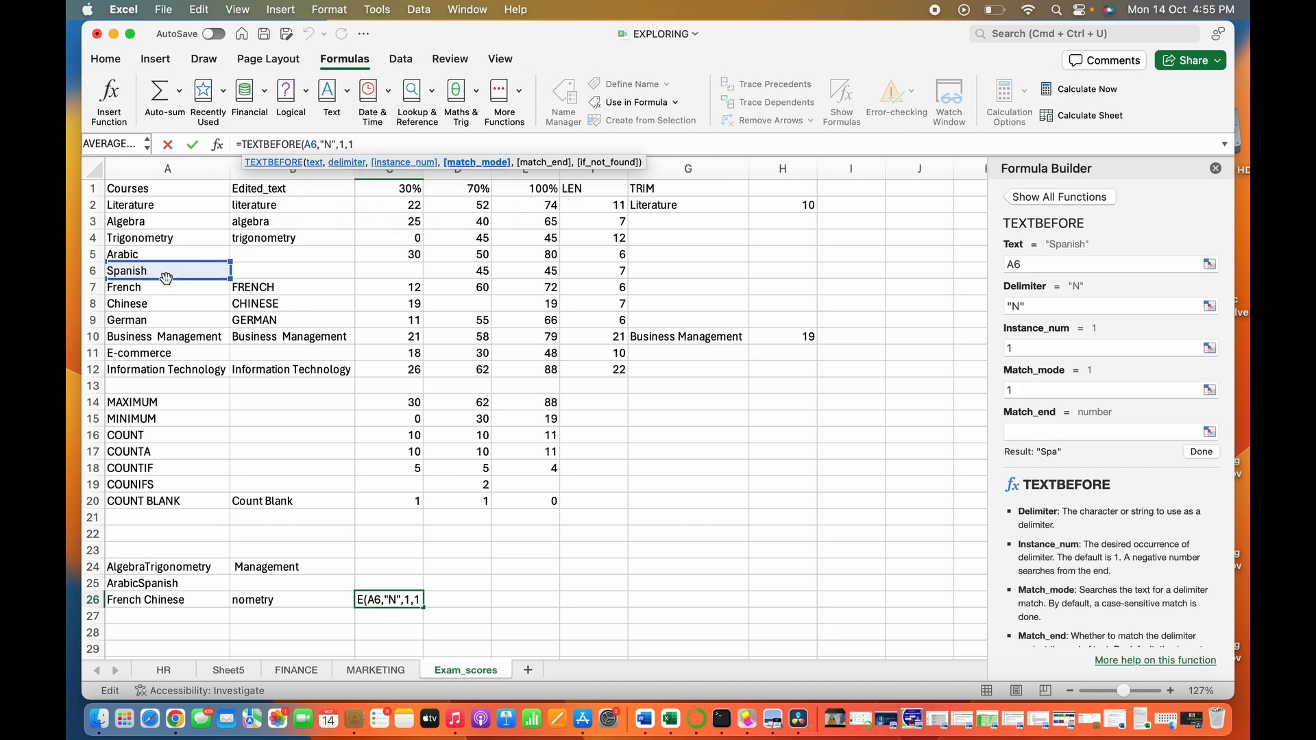
{"action": "type", "text": ")"}
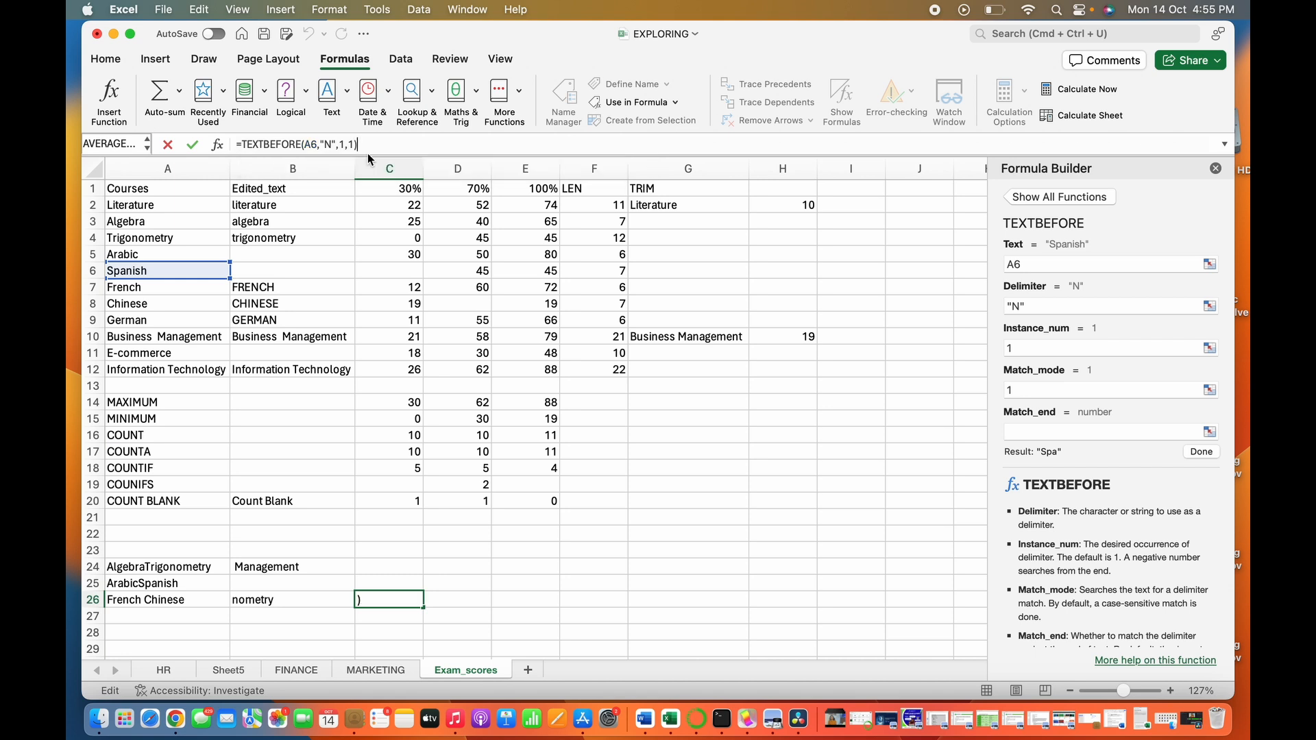
{"action": "key", "text": "Return"}
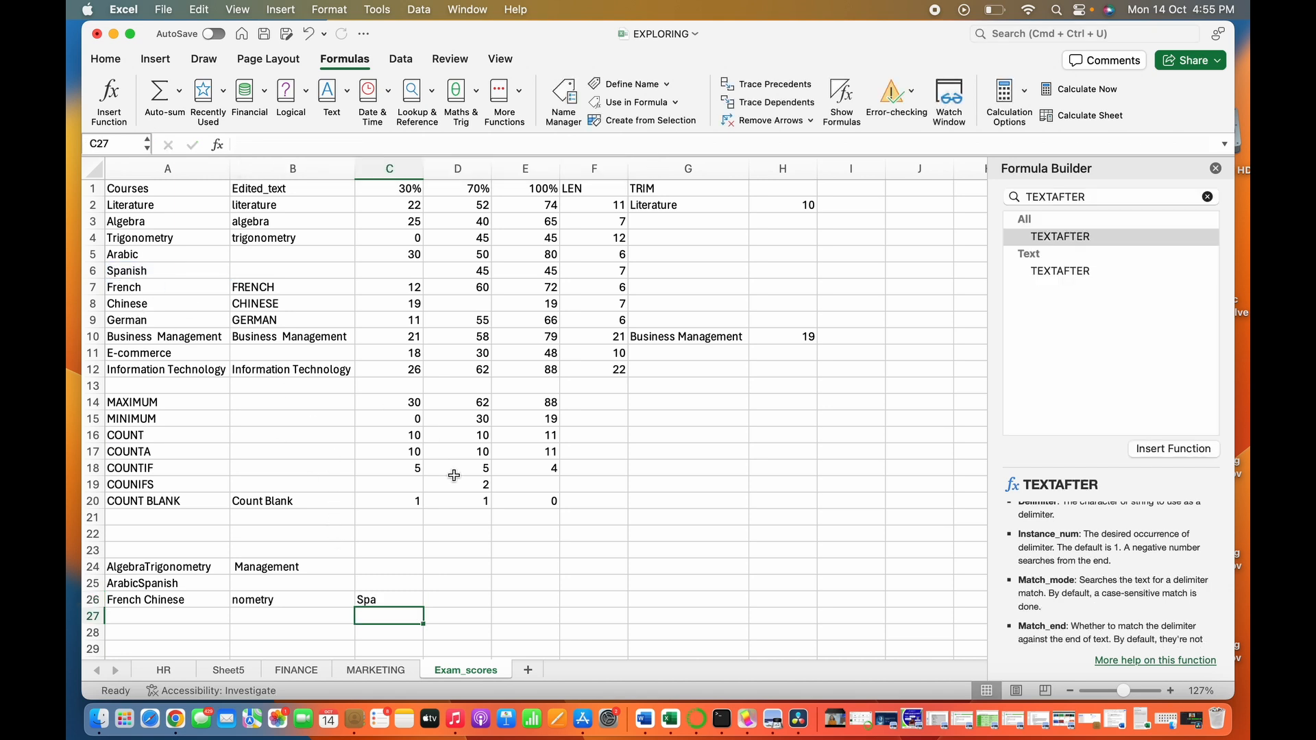
- Try an instance number of 0 in cell C26's formula, making it =TEXTBEFORE(A6,"N",0,1)
{"action": "left_click", "coordinate": [370, 601]}
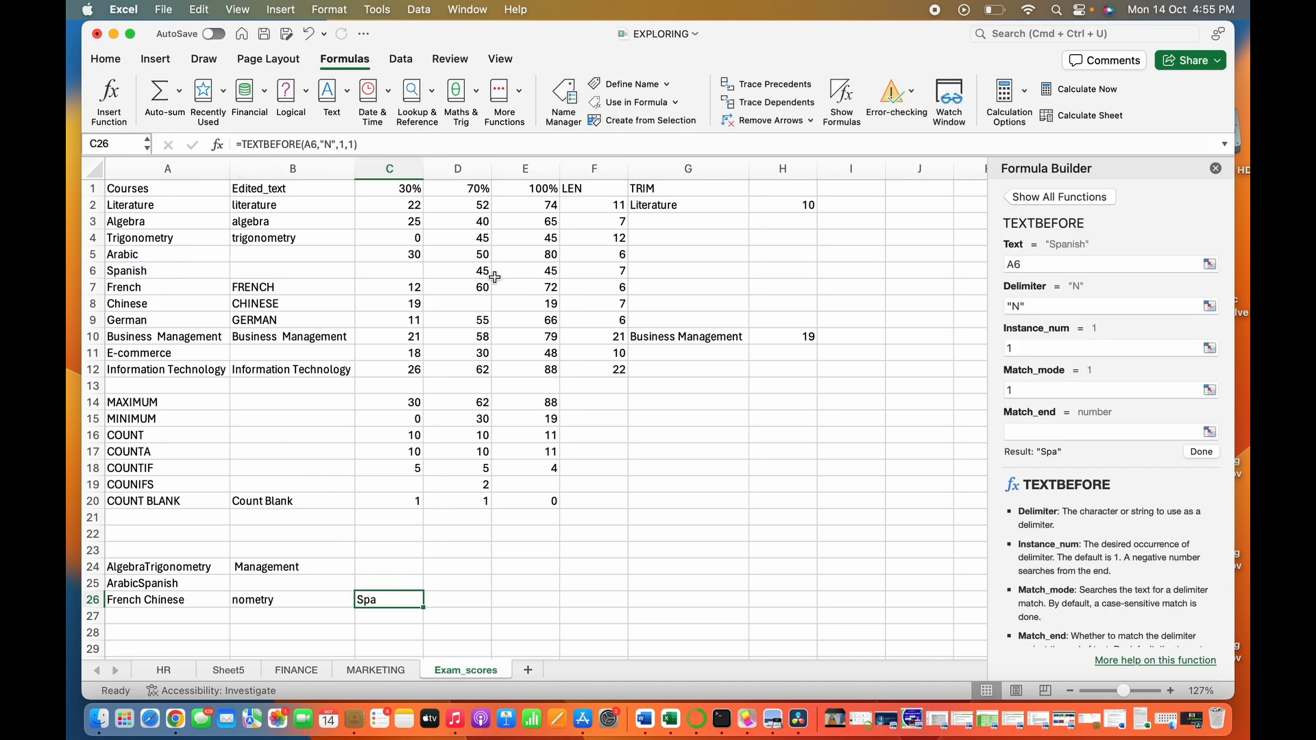
{"action": "left_click", "coordinate": [345, 142]}
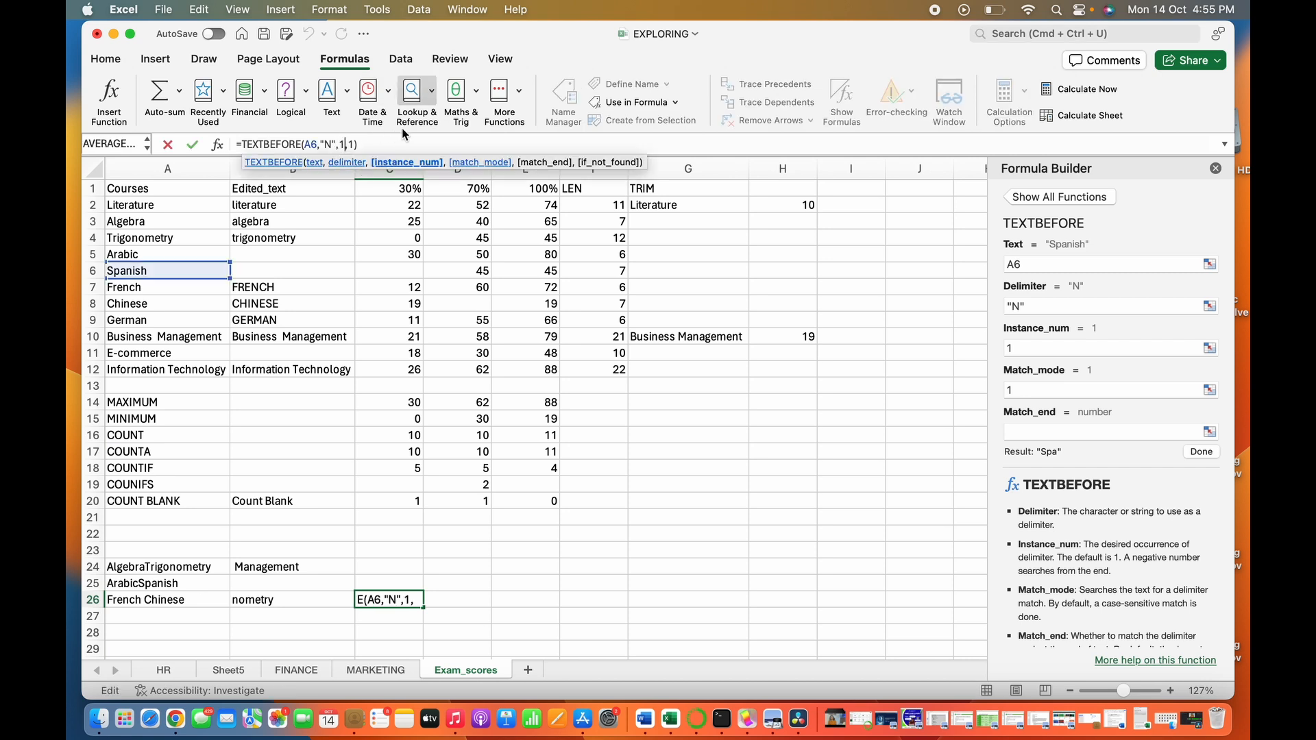
{"action": "key", "text": "BackSpace"}
{"action": "type", "text": "0"}
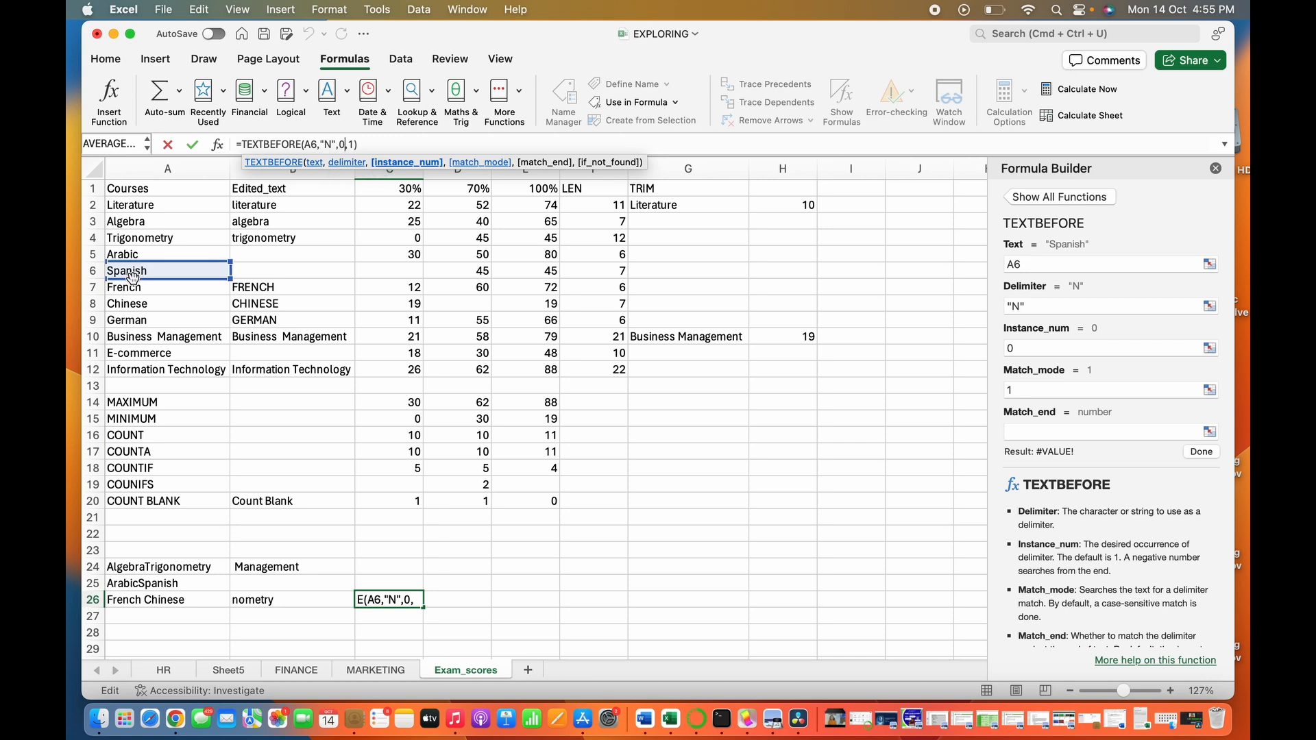
{"action": "left_click", "coordinate": [369, 143]}
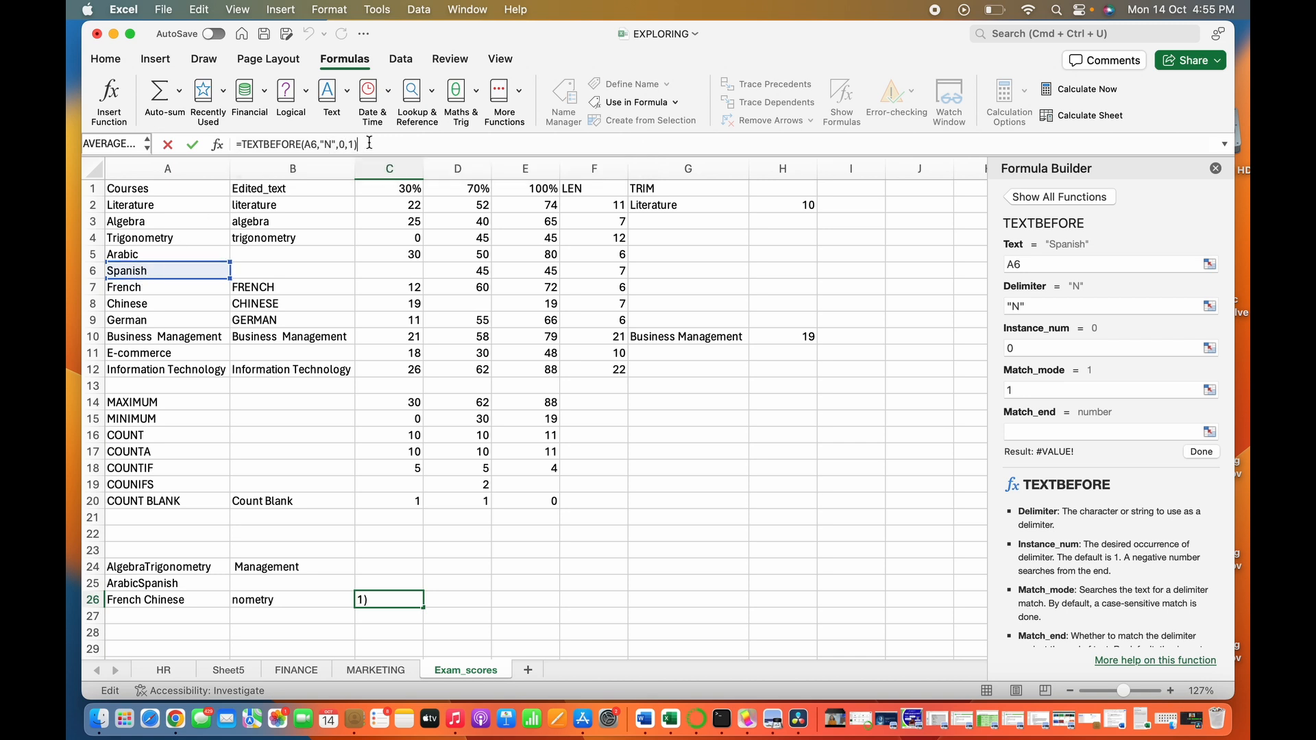
{"action": "key", "text": "Return"}
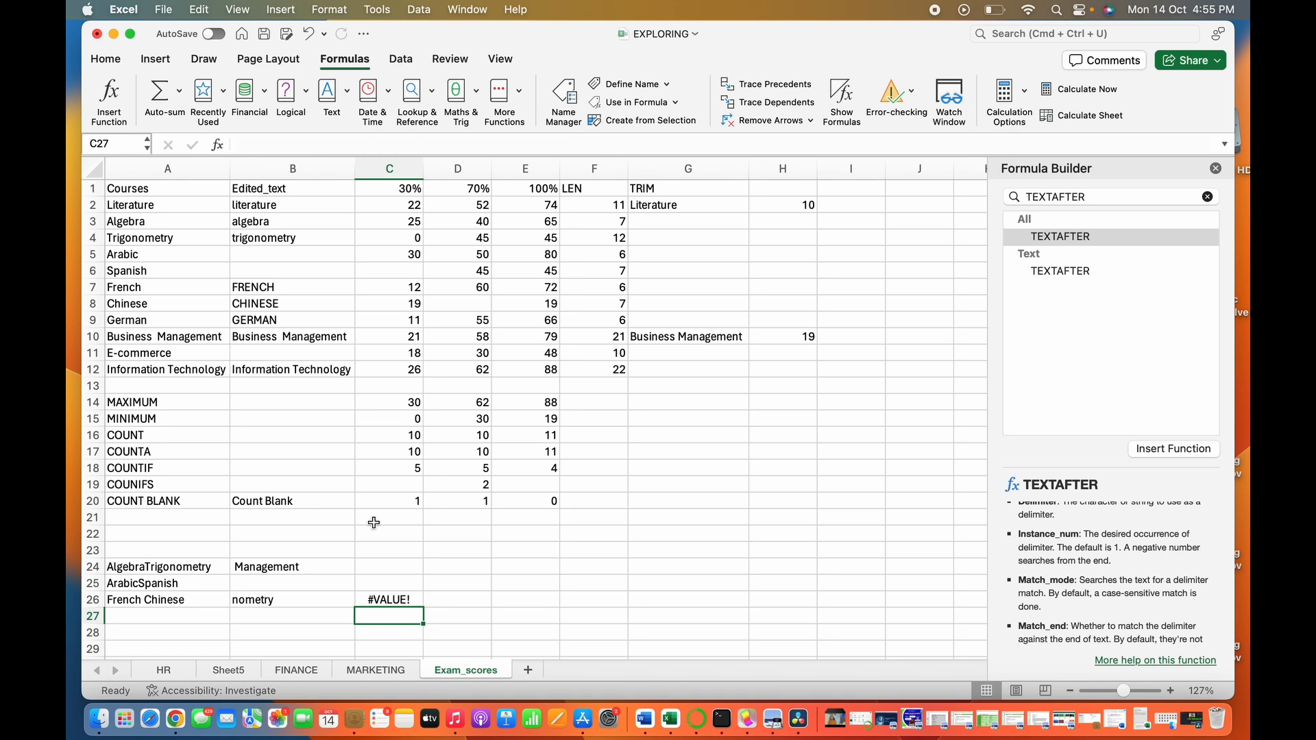
- Set the instance number in cell C26's TEXTBEFORE formula back to 1
{"action": "left_click", "coordinate": [386, 600]}
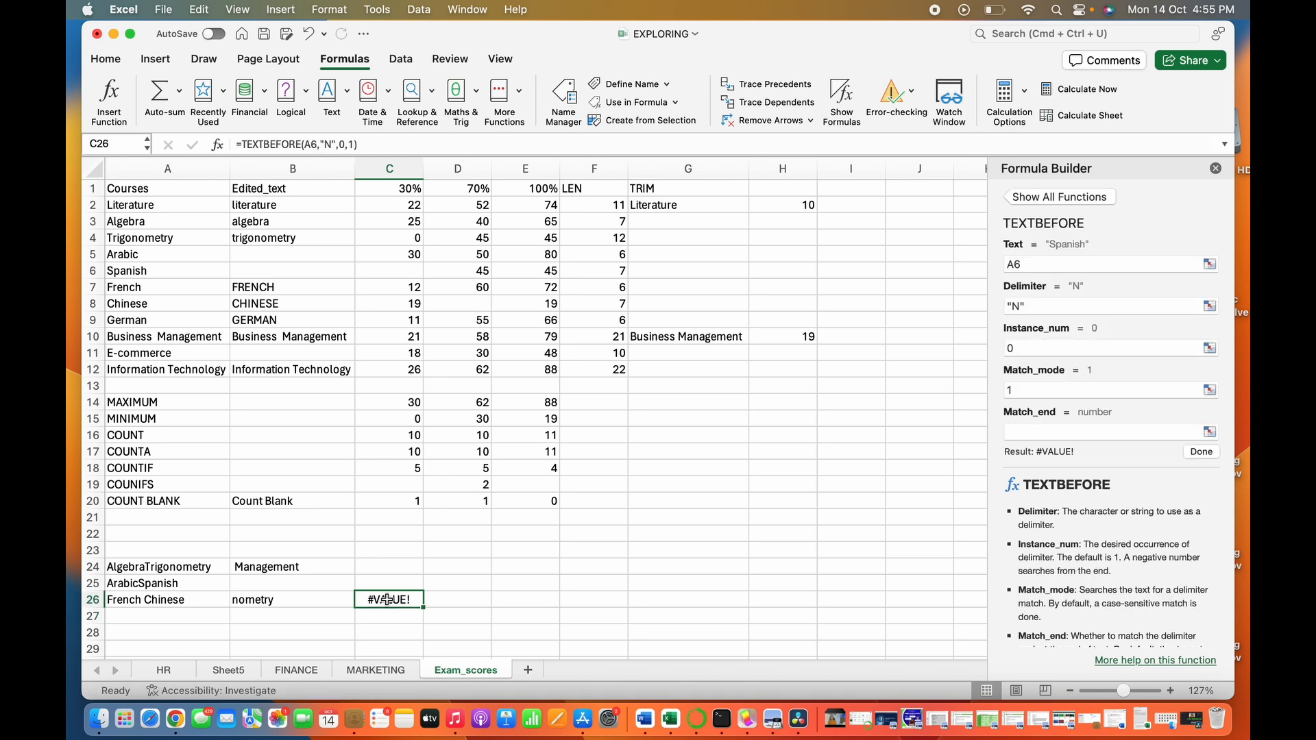
{"action": "left_click", "coordinate": [345, 144]}
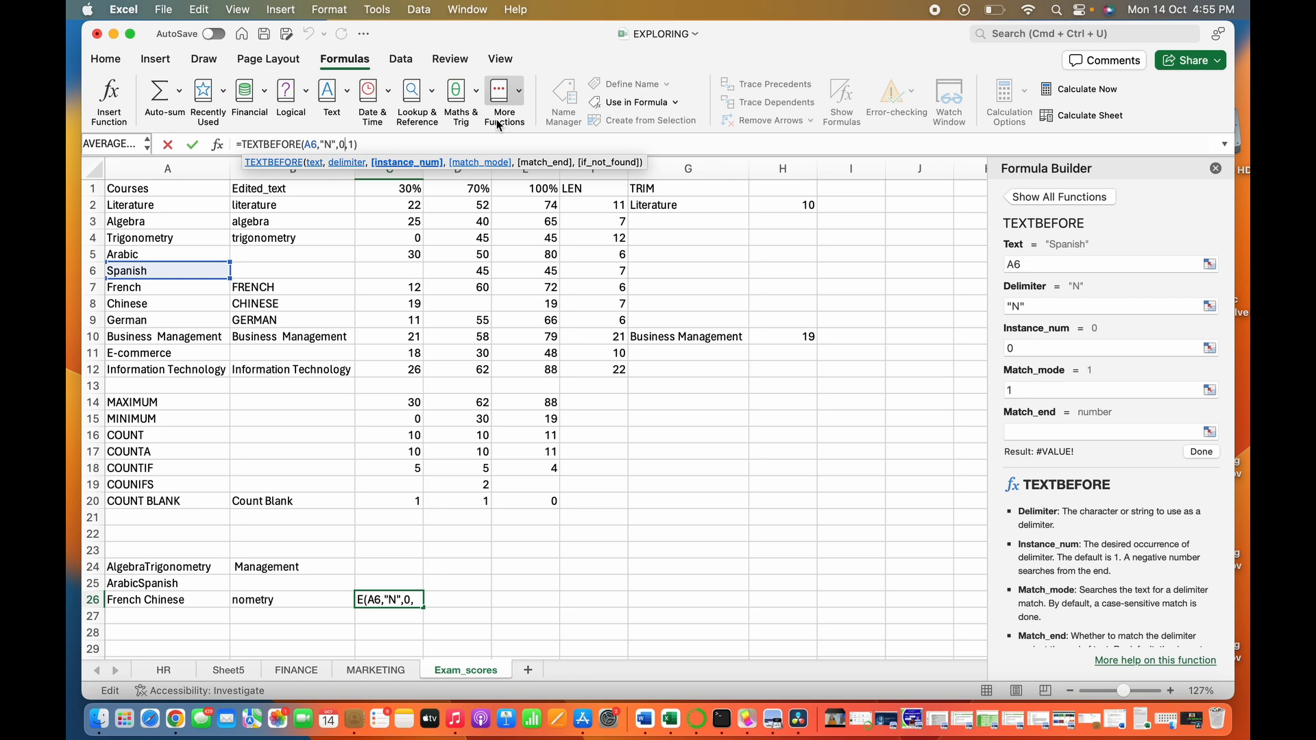
{"action": "key", "text": "BackSpace"}
{"action": "type", "text": "1"}
{"action": "key", "text": "Return"}
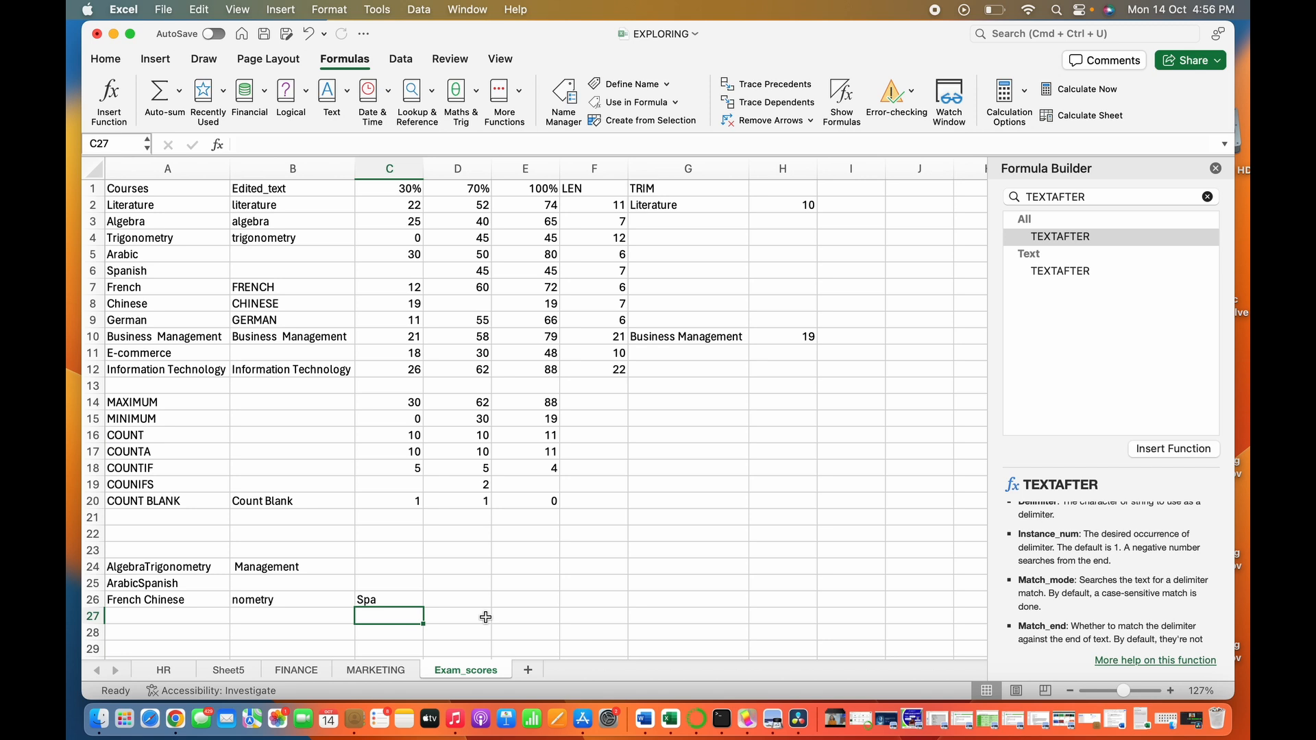
- Extract the last five characters of Trigonometry in cell E25 with the formula =RIGHT(A4,5)
{"action": "left_click", "coordinate": [521, 585]}
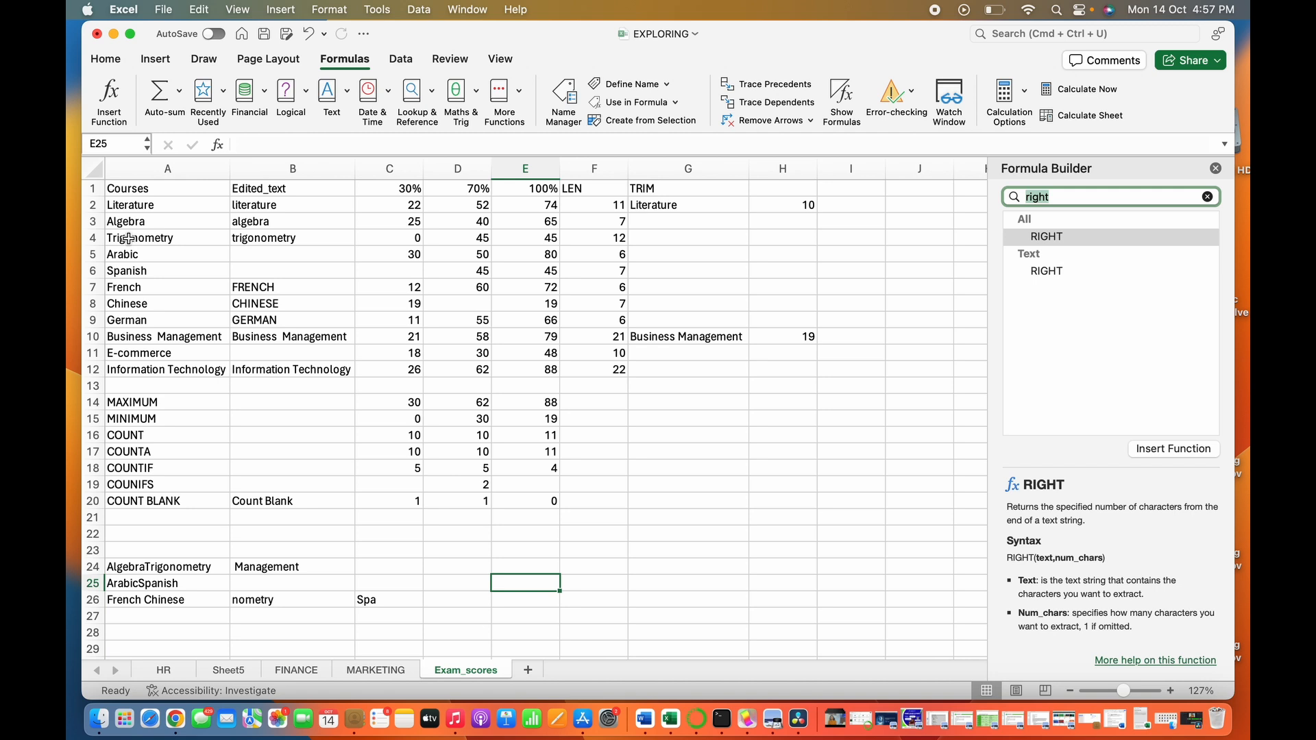
{"action": "left_click", "coordinate": [437, 140]}
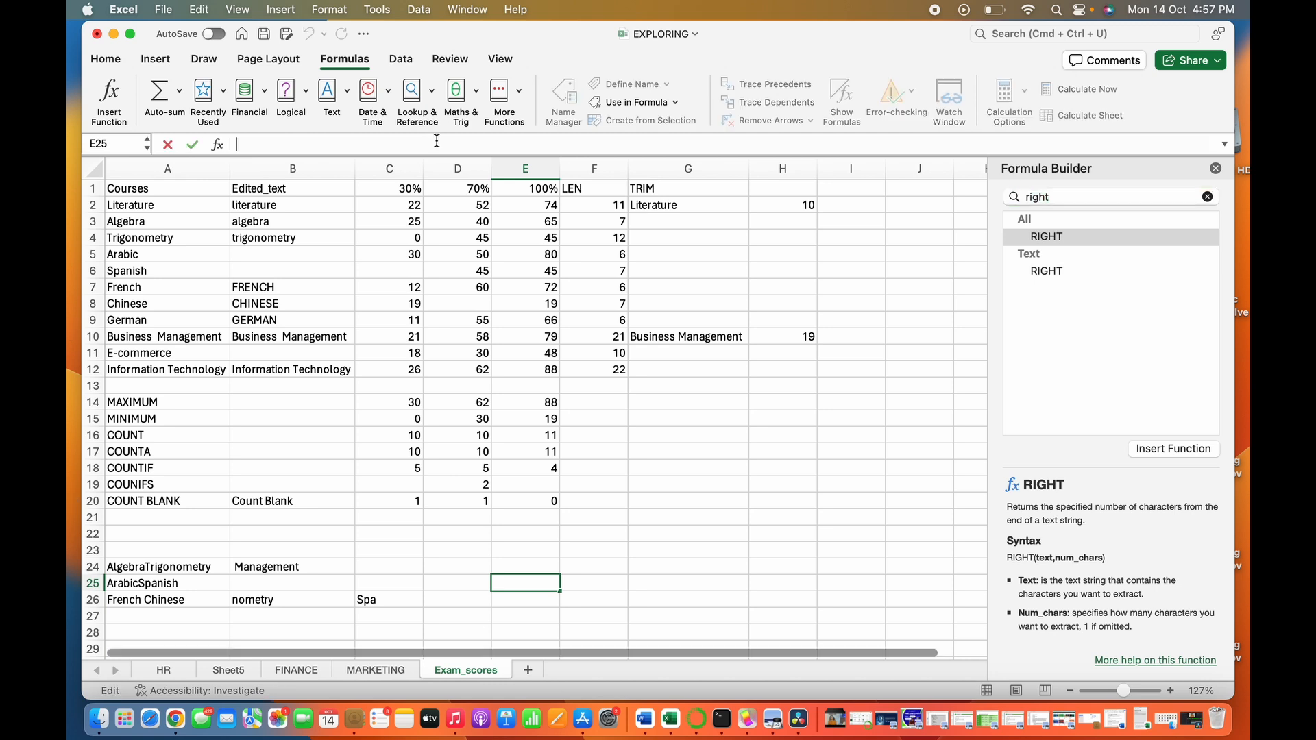
{"action": "type", "text": "="}
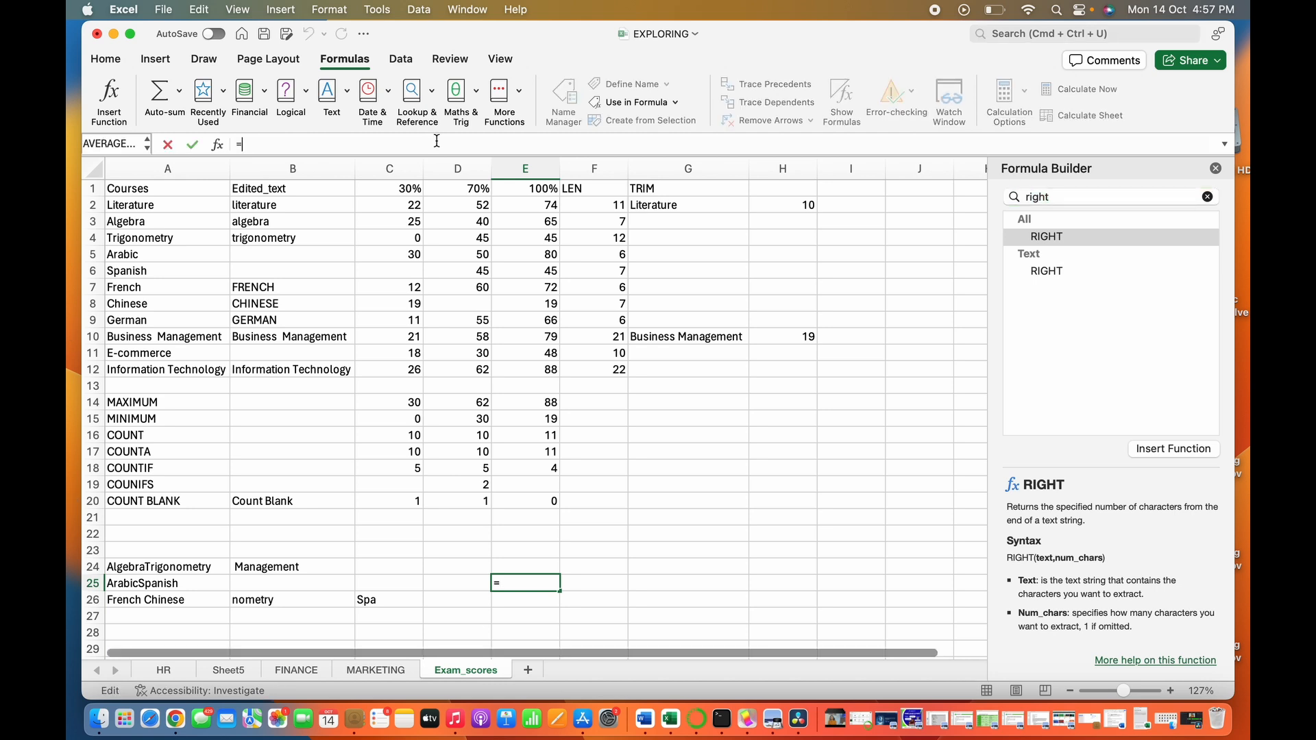
{"action": "type", "text": "RIGHT"}
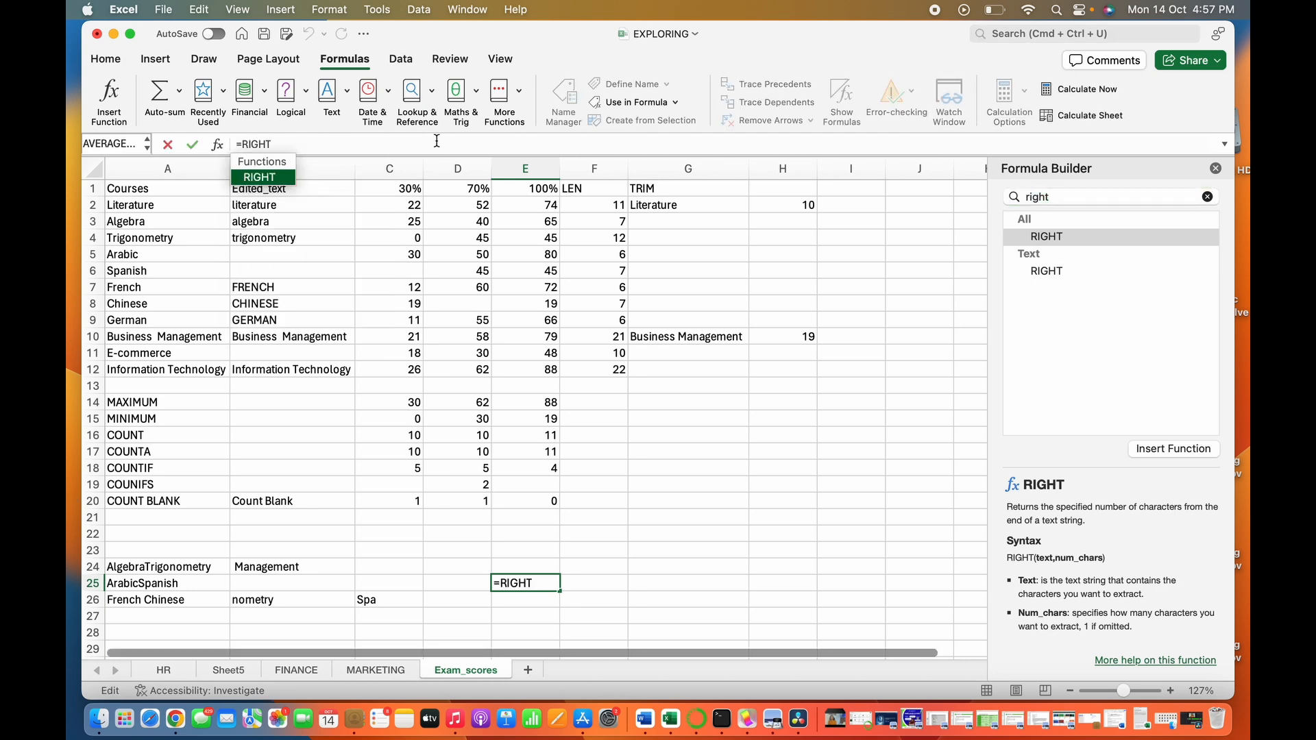
{"action": "type", "text": "("}
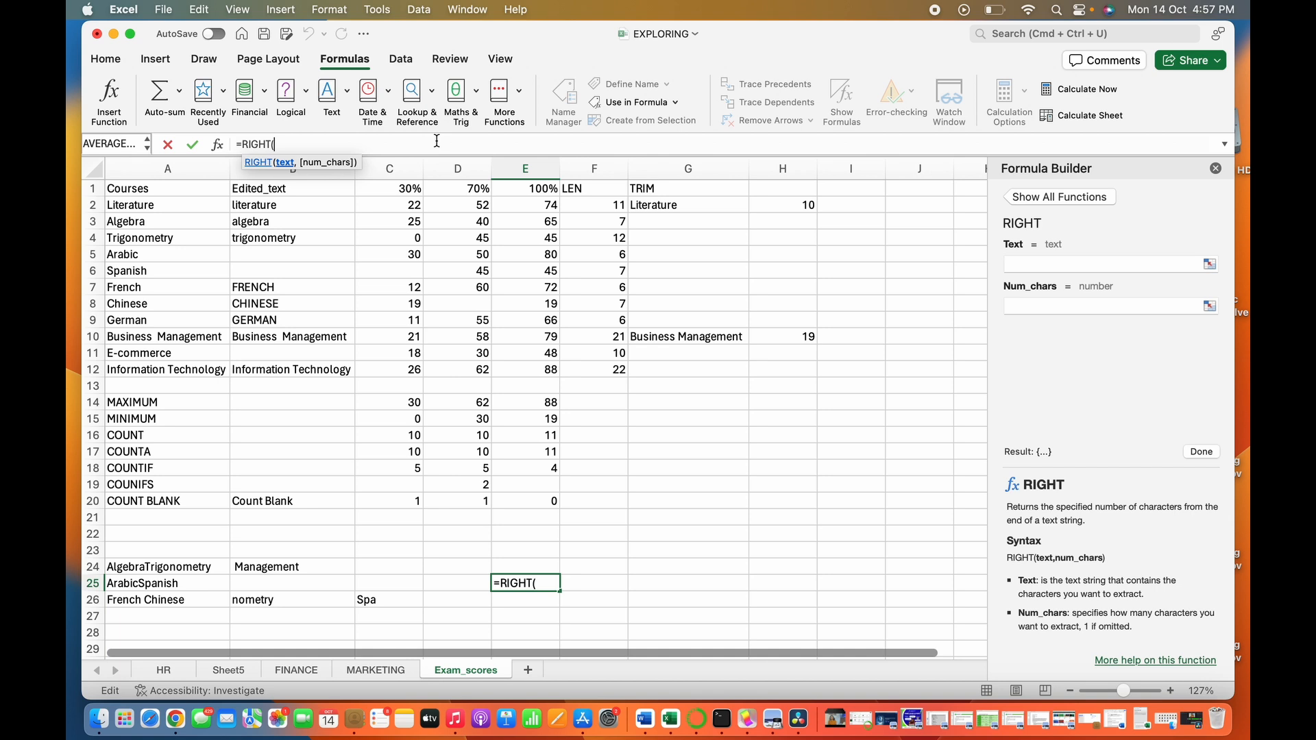
{"action": "left_click", "coordinate": [168, 234]}
{"action": "type", "text": ","}
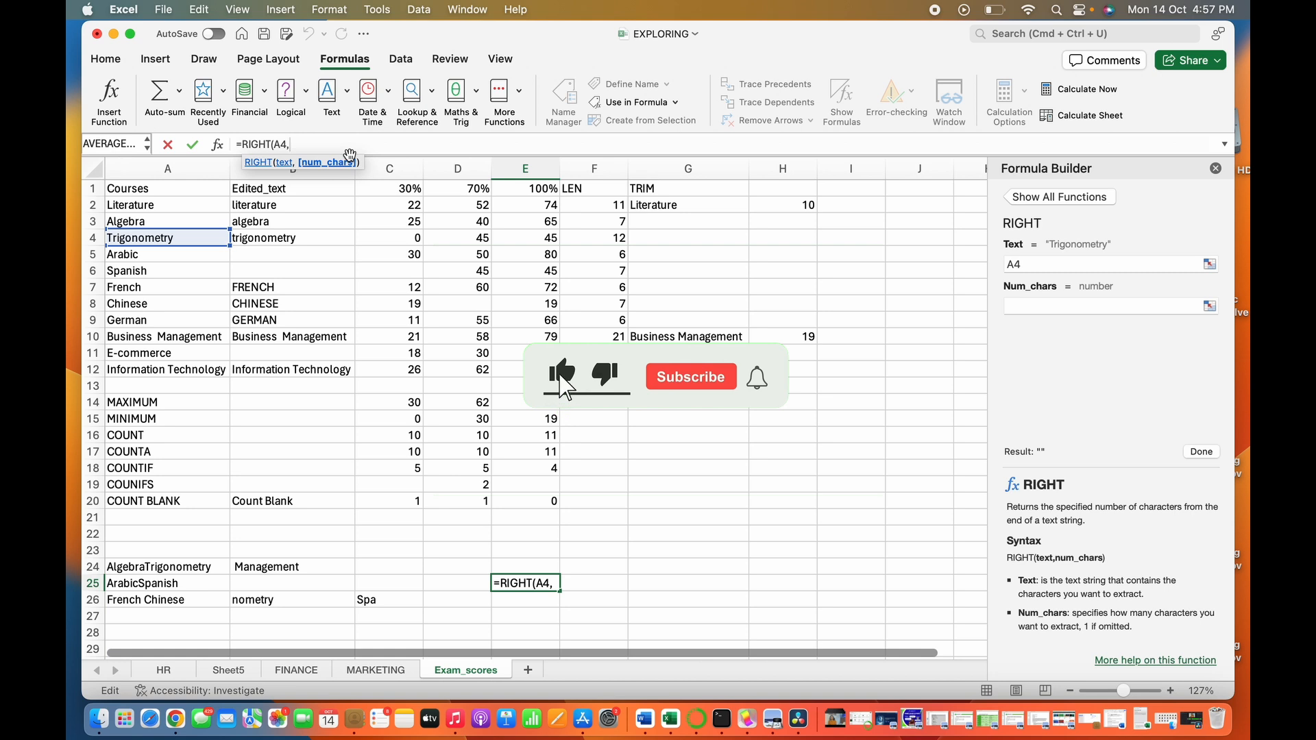
{"action": "type", "text": "5"}
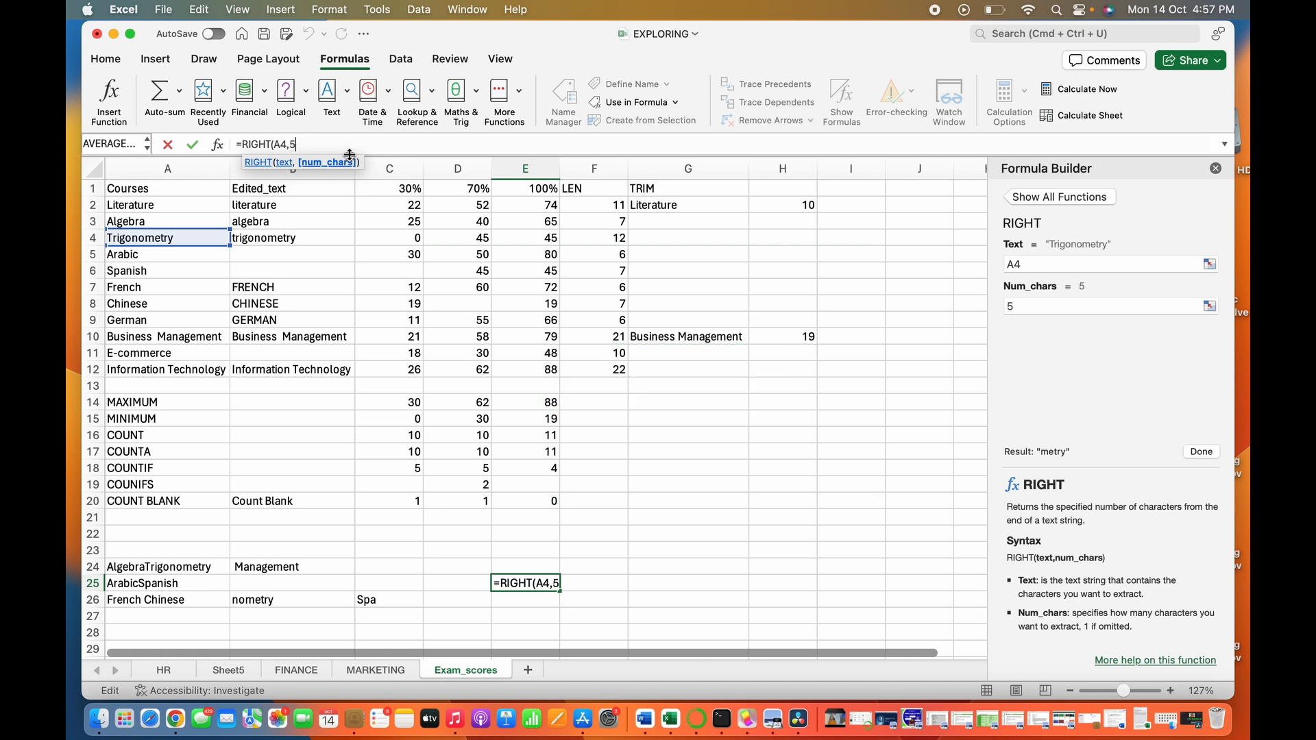
{"action": "type", "text": ")"}
{"action": "key", "text": "Return"}
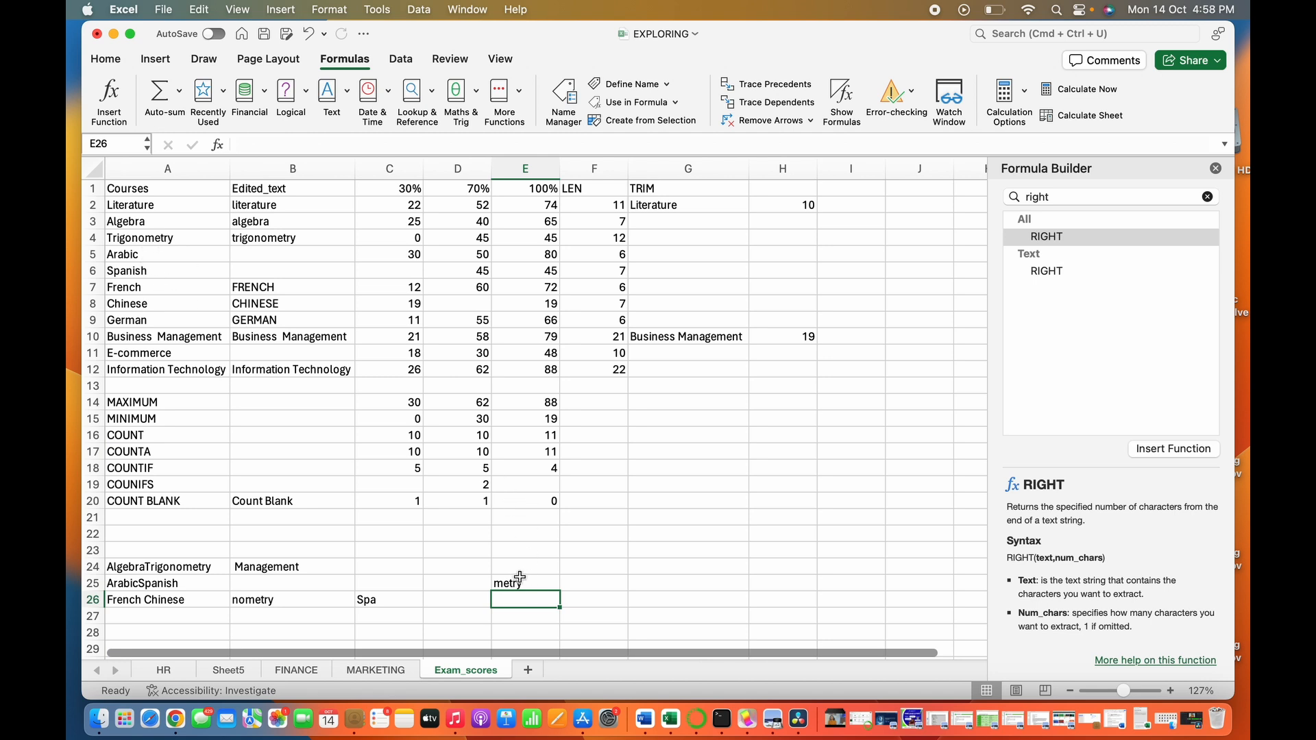
- Extract the last three characters of Arabic in cell G25 with the formula =RIGHT(A5,3)
{"action": "left_click", "coordinate": [649, 590]}
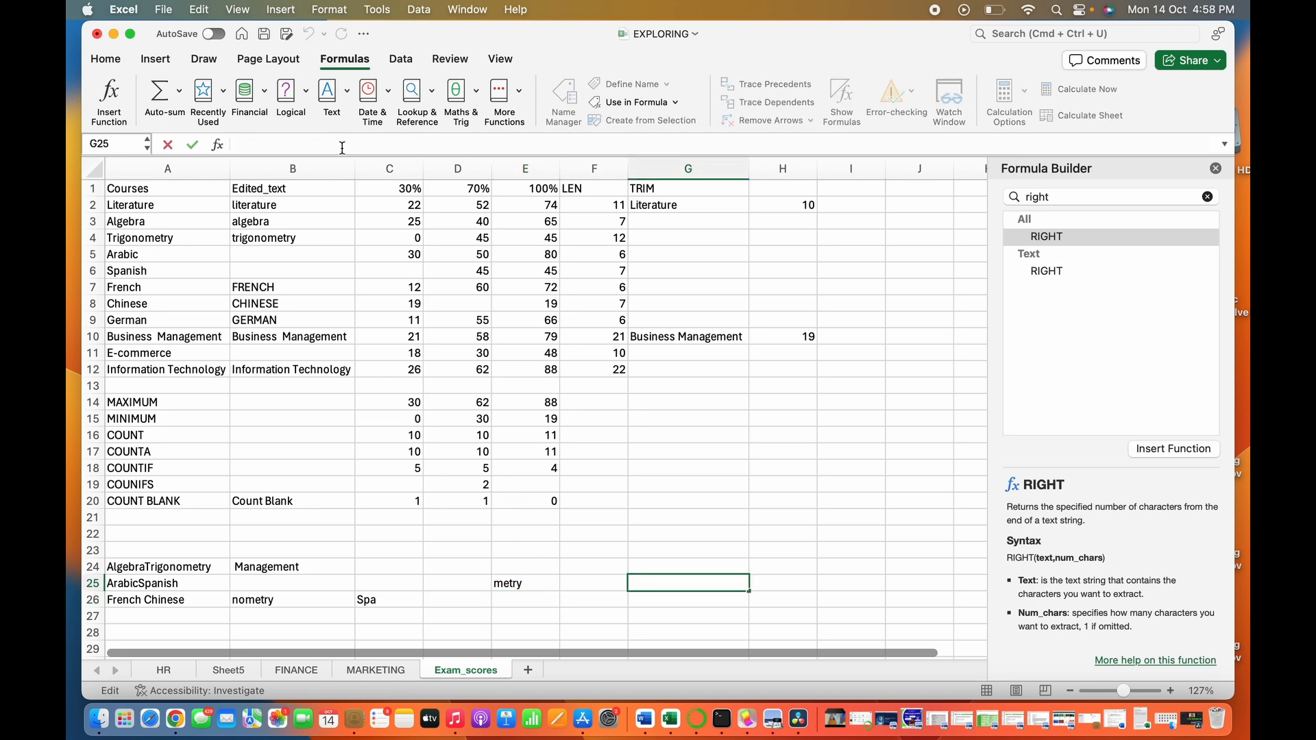
{"action": "type", "text": "=RIGH"}
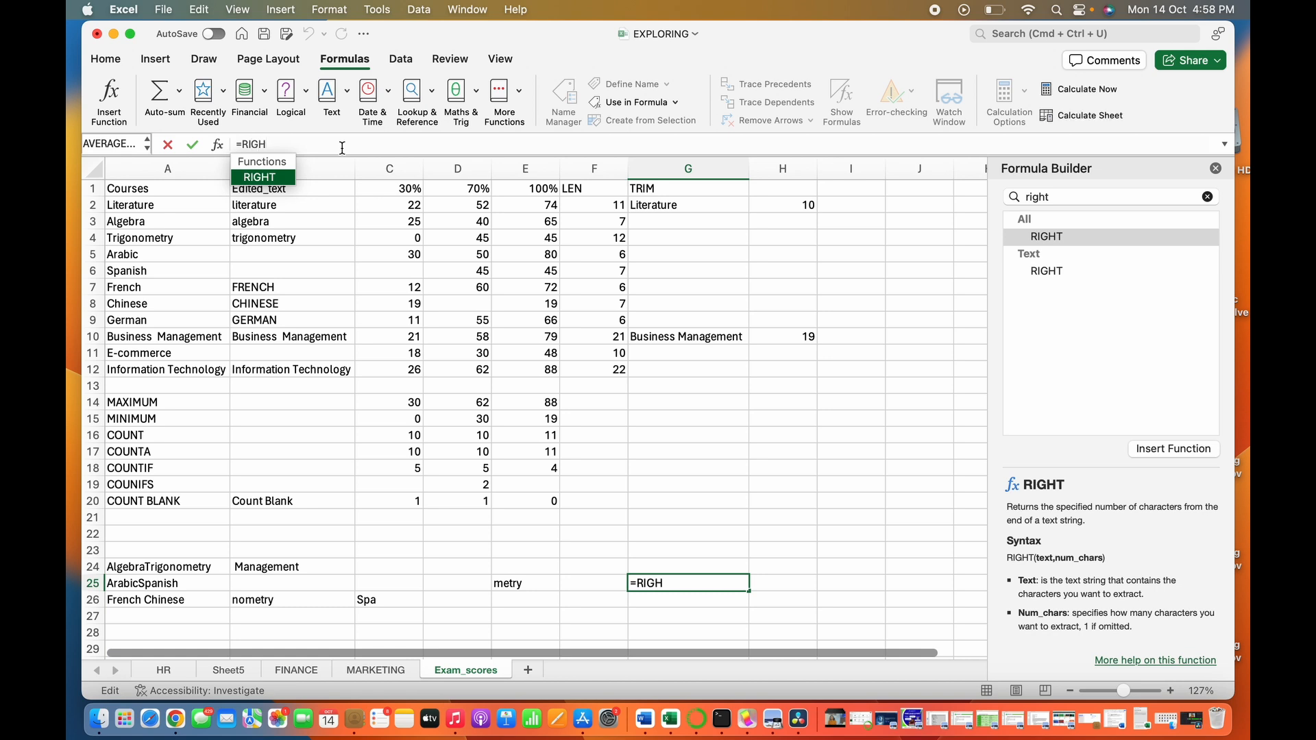
{"action": "key", "text": "Tab"}
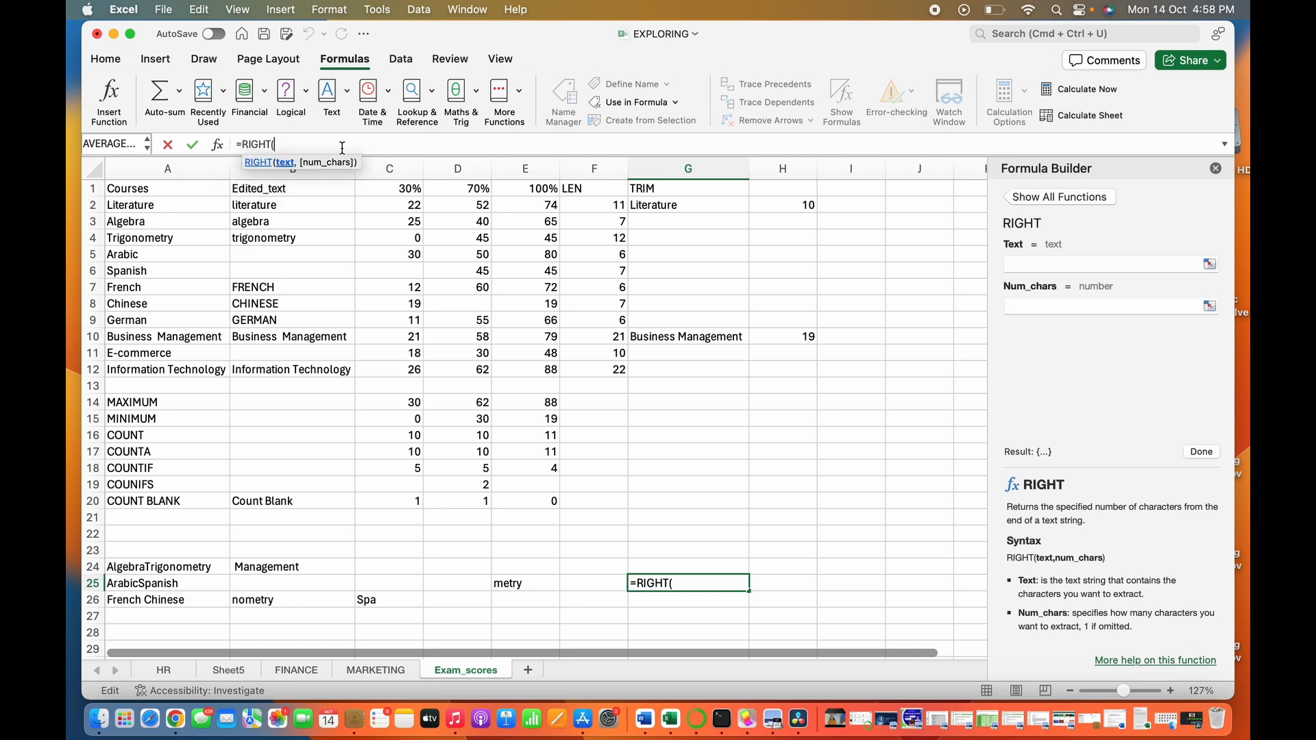
{"action": "left_click", "coordinate": [137, 255]}
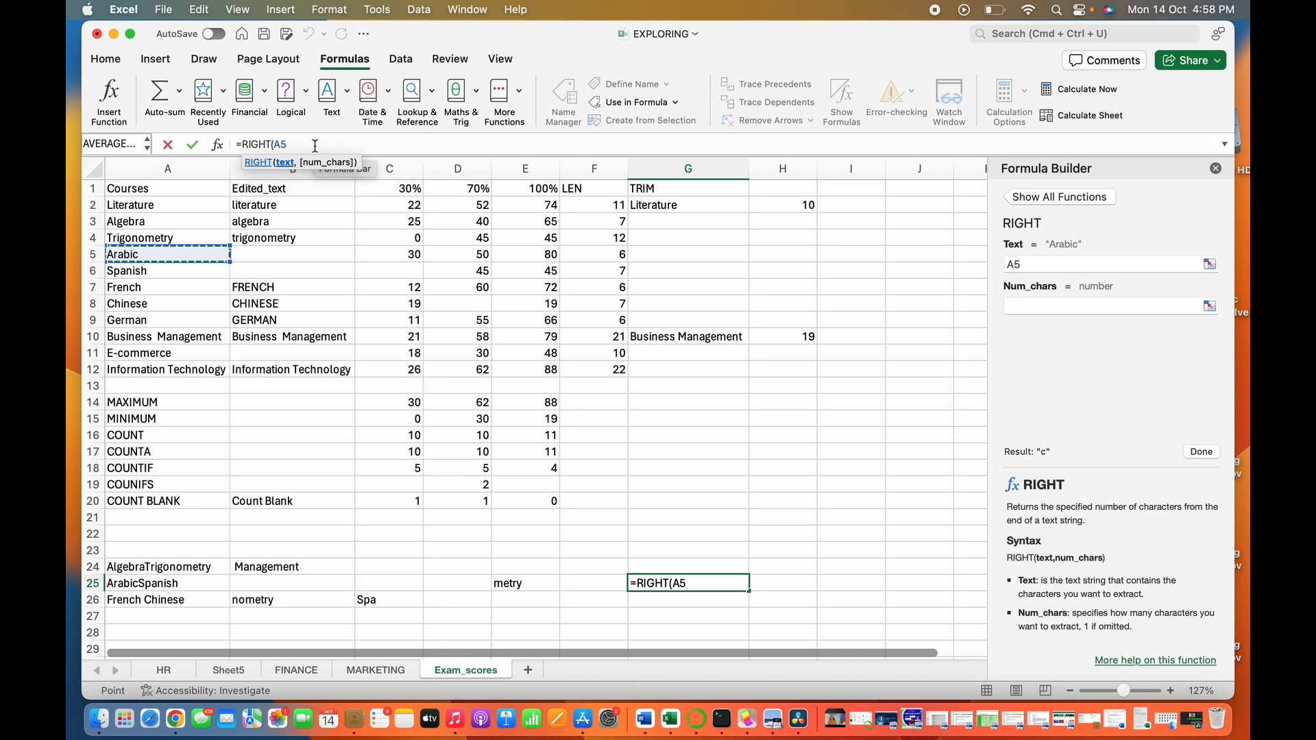
{"action": "type", "text": ",3"}
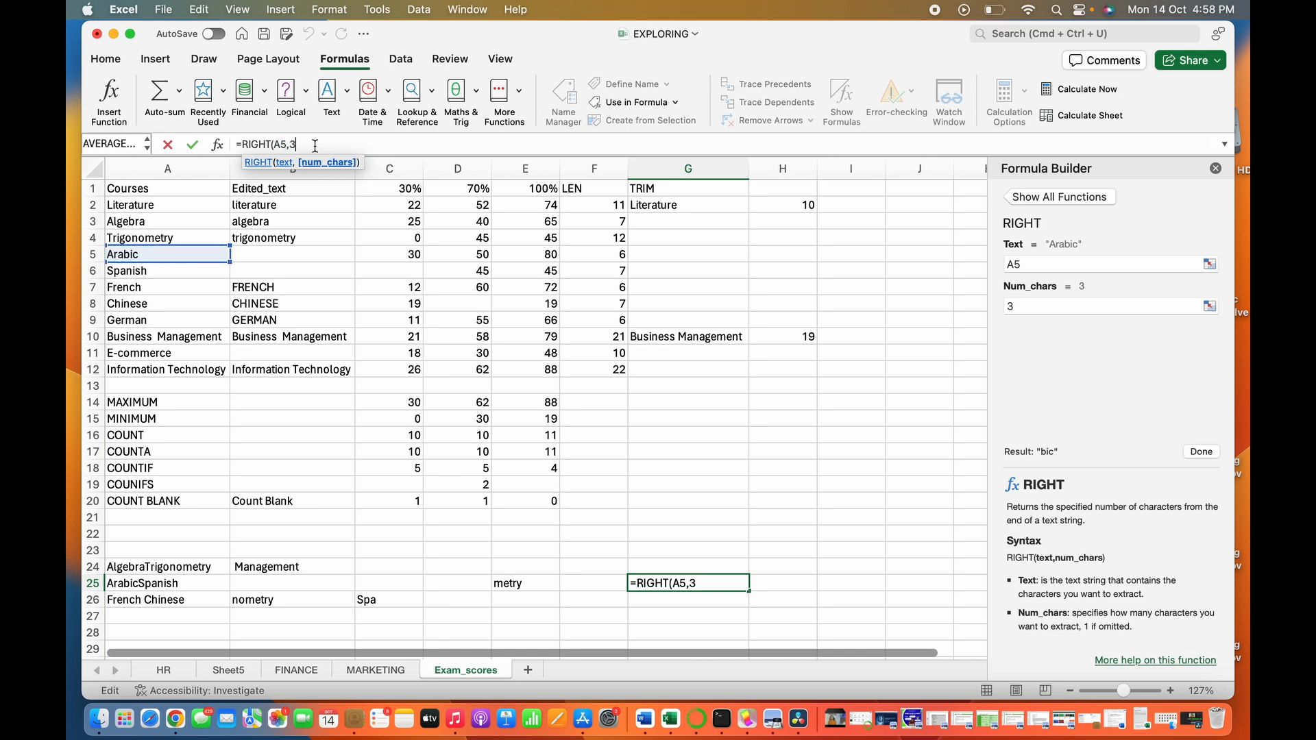
{"action": "type", "text": ")"}
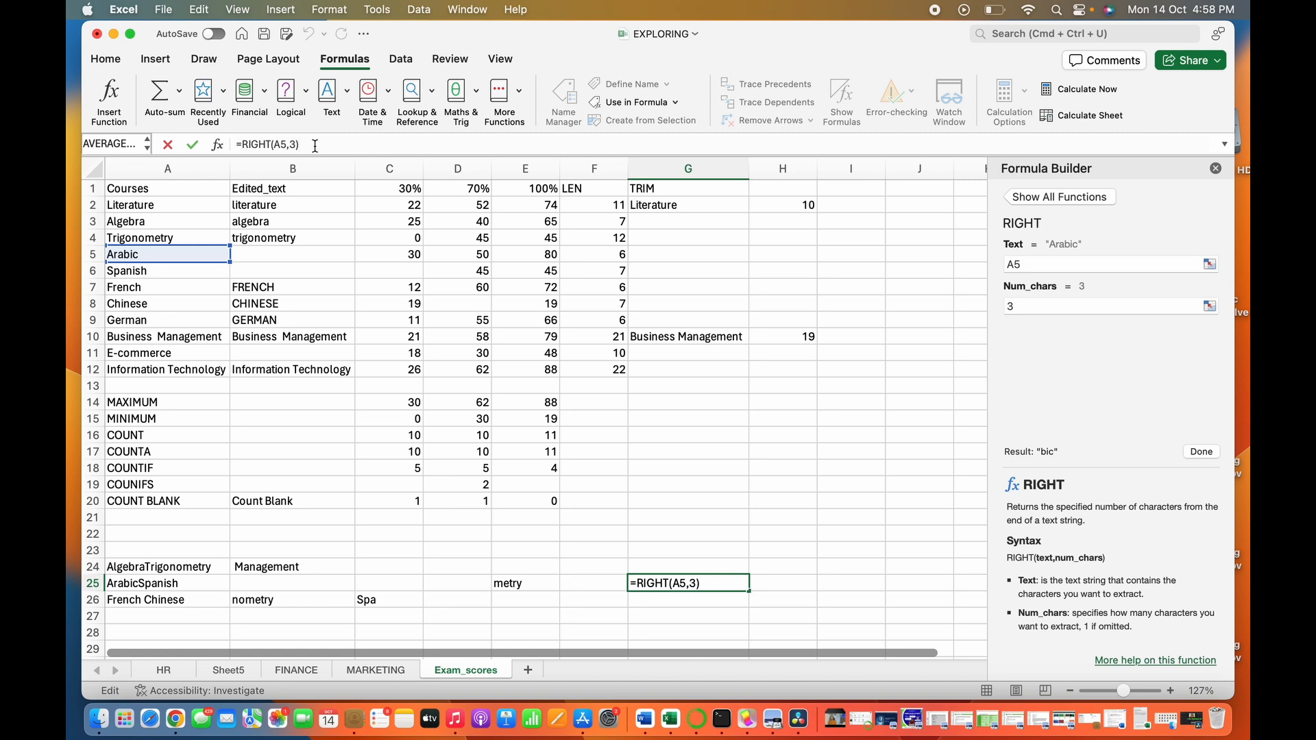
{"action": "key", "text": "Return"}
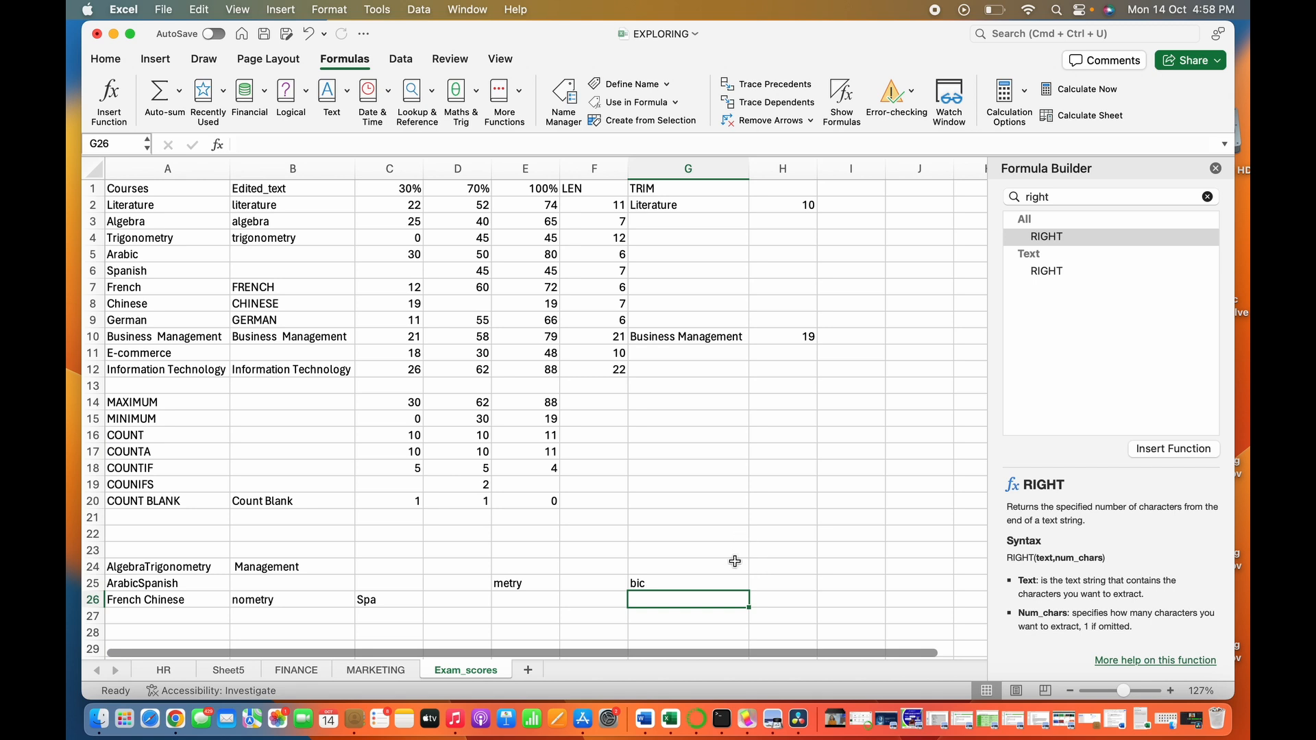
- Extract the first four characters of Chinese in cell G22 with the formula =LEFT(A8,4)
{"action": "left_click", "coordinate": [706, 538]}
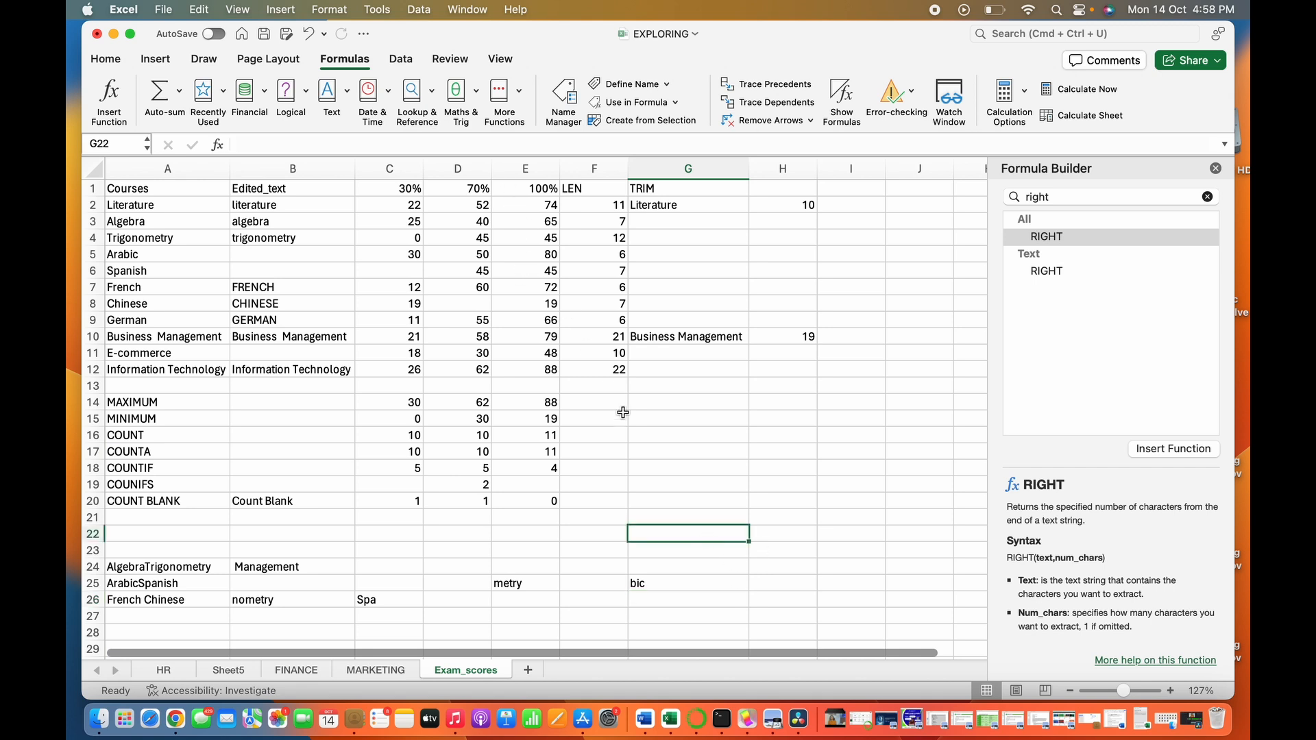
{"action": "type", "text": "="}
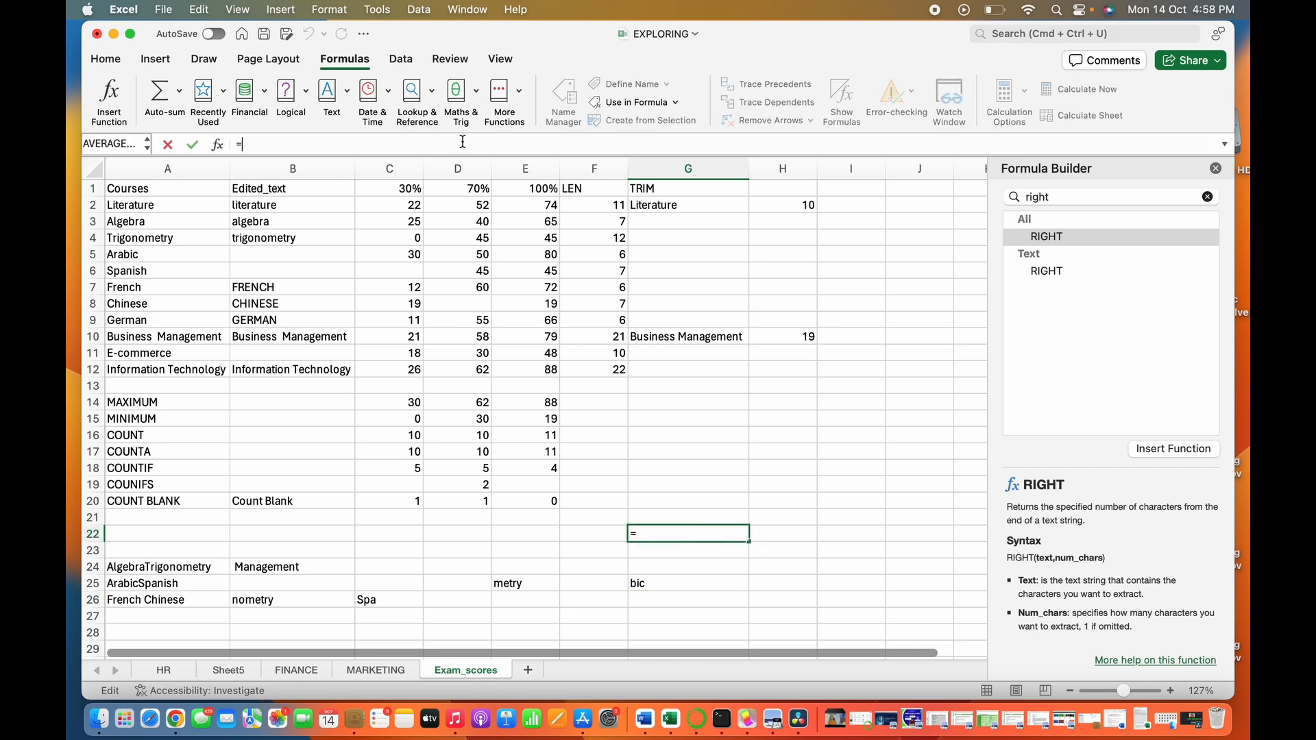
{"action": "type", "text": "LEFT"}
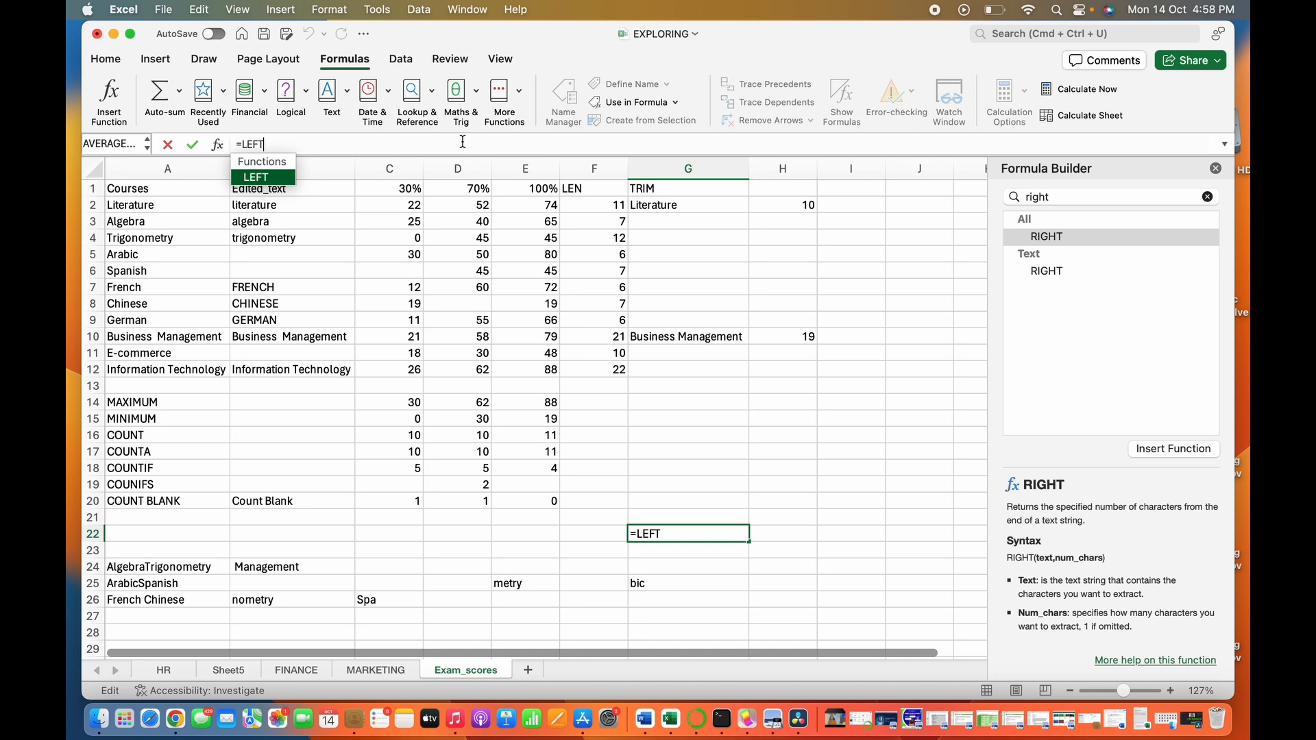
{"action": "type", "text": "("}
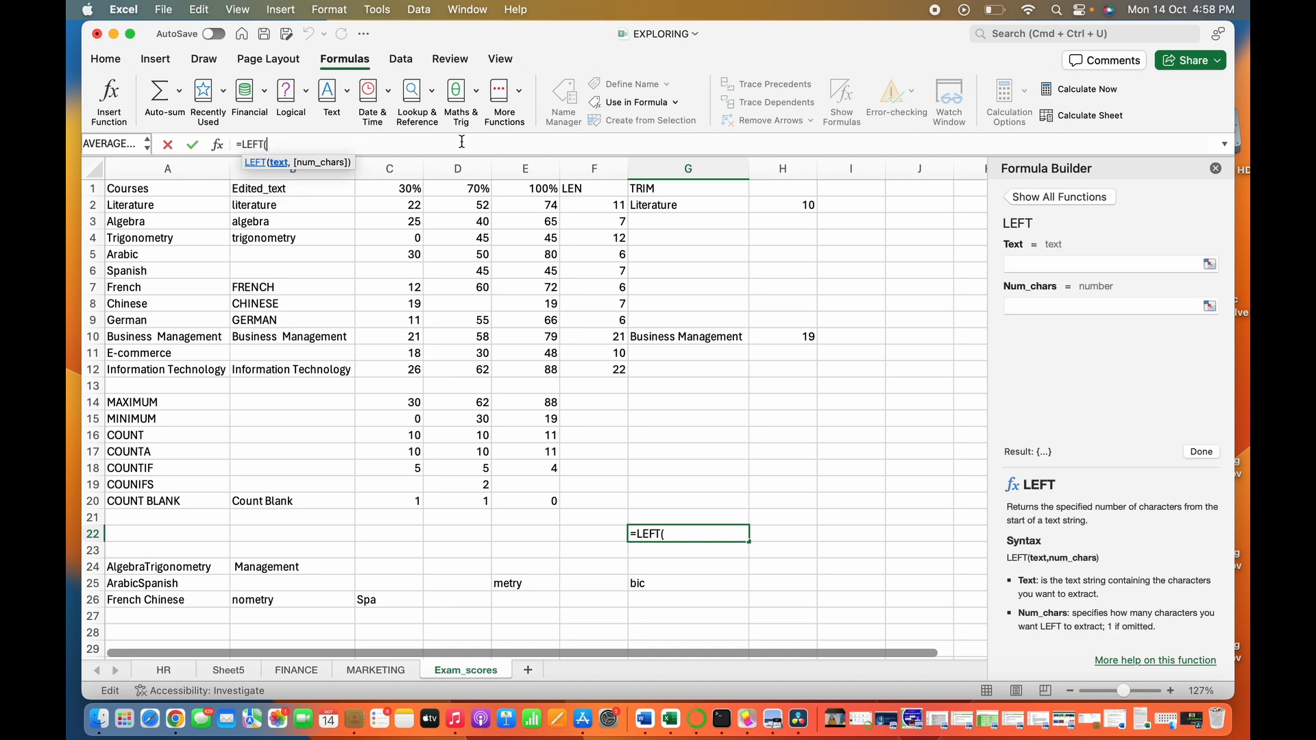
{"action": "left_click", "coordinate": [155, 308]}
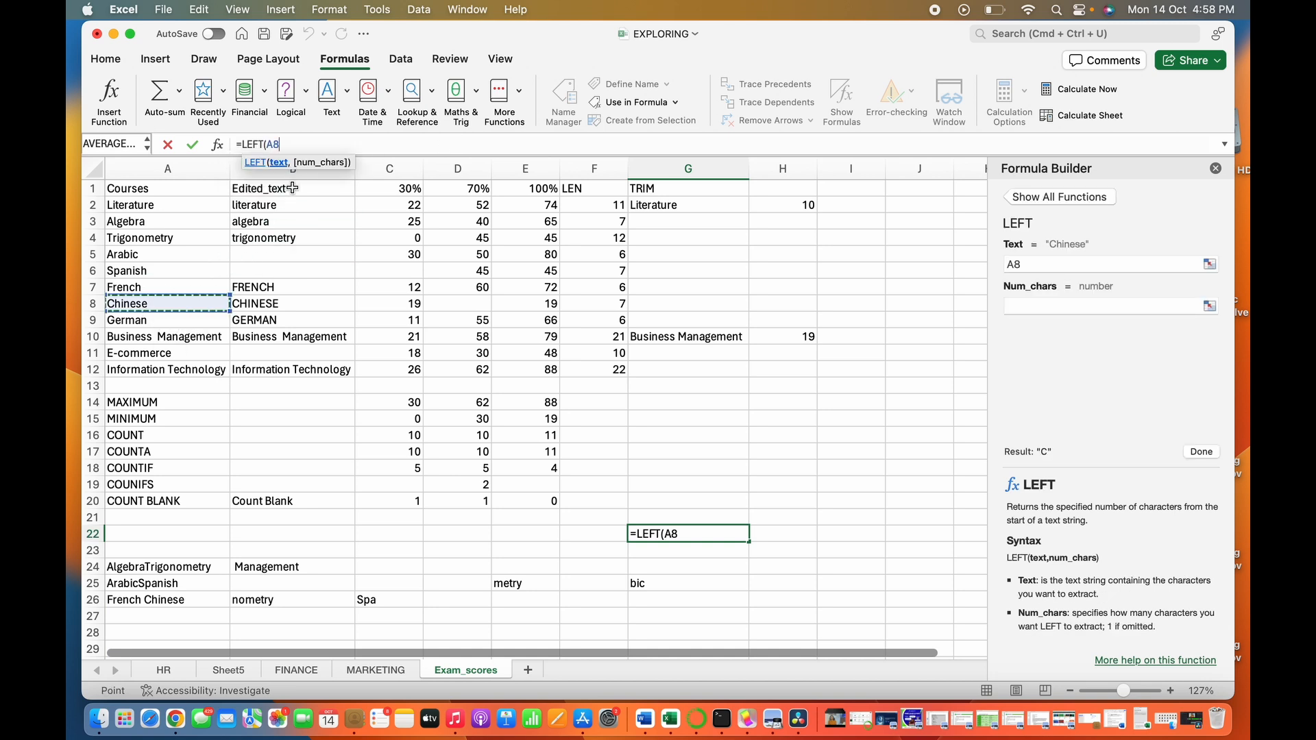
{"action": "type", "text": ",4"}
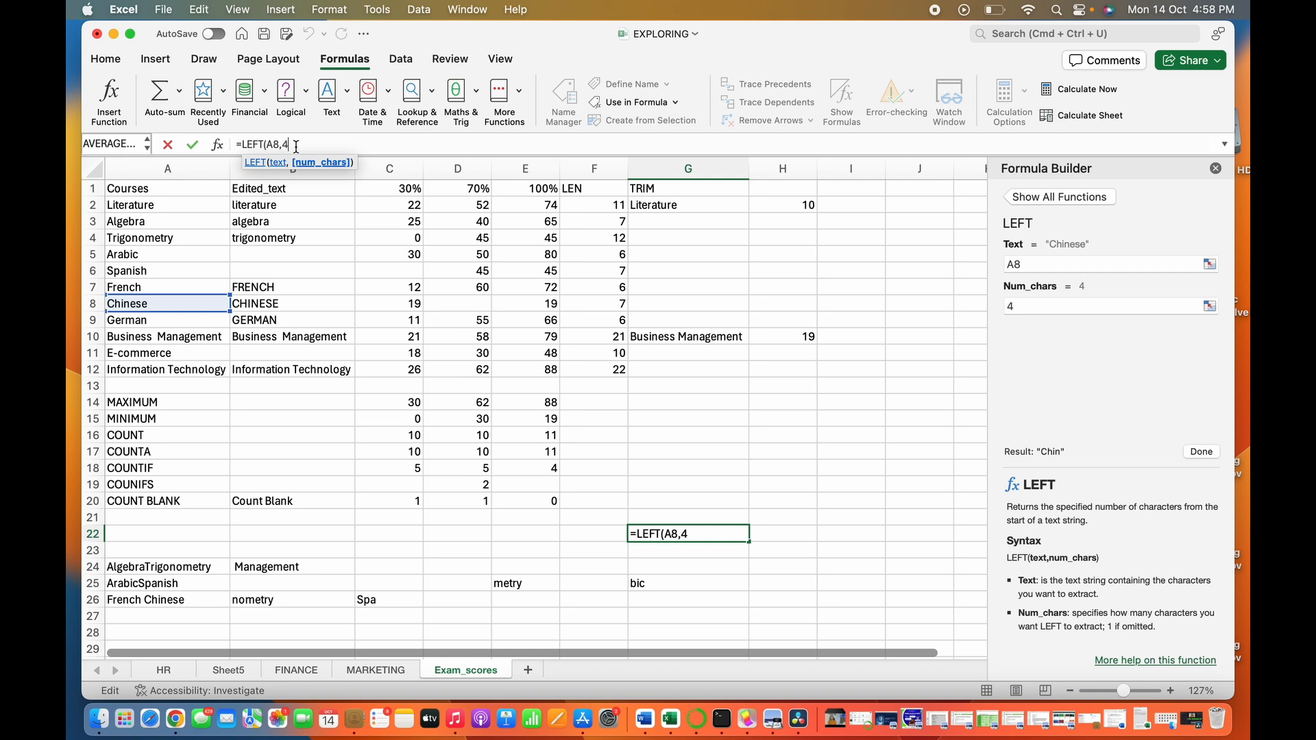
{"action": "type", "text": ")"}
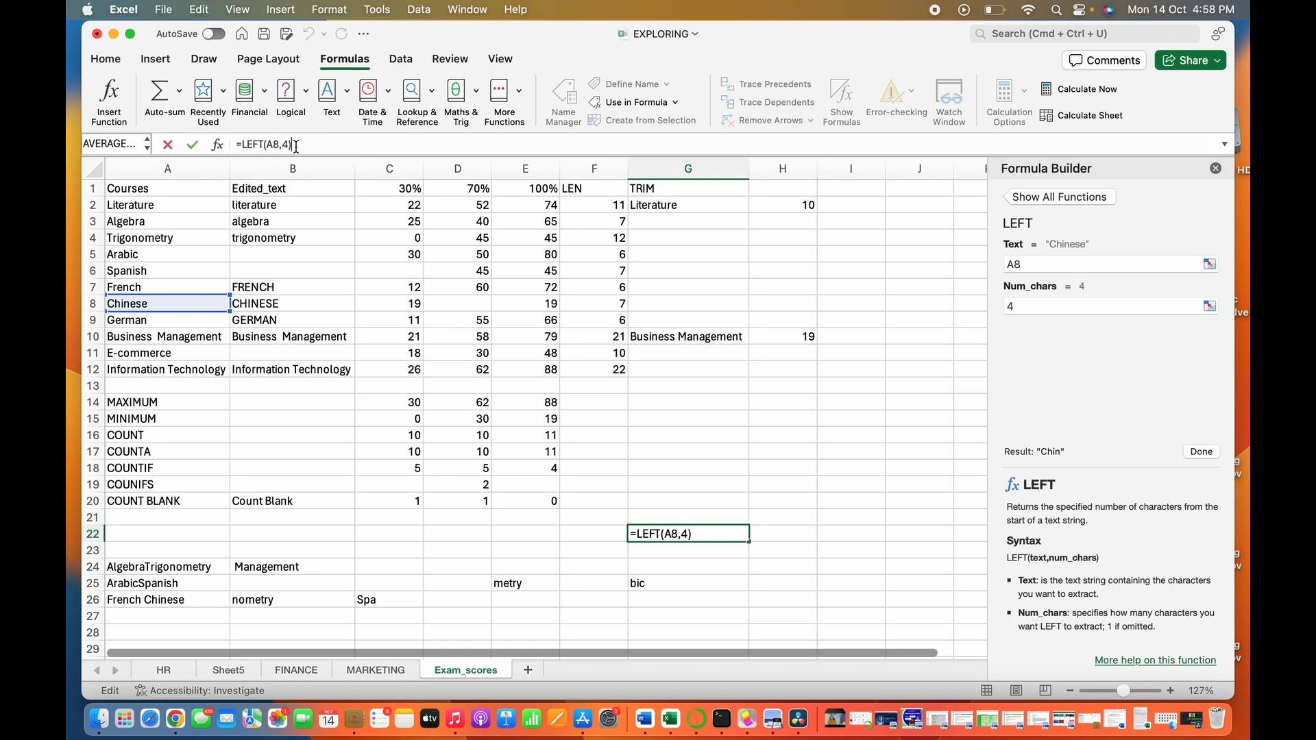
{"action": "key", "text": "Return"}
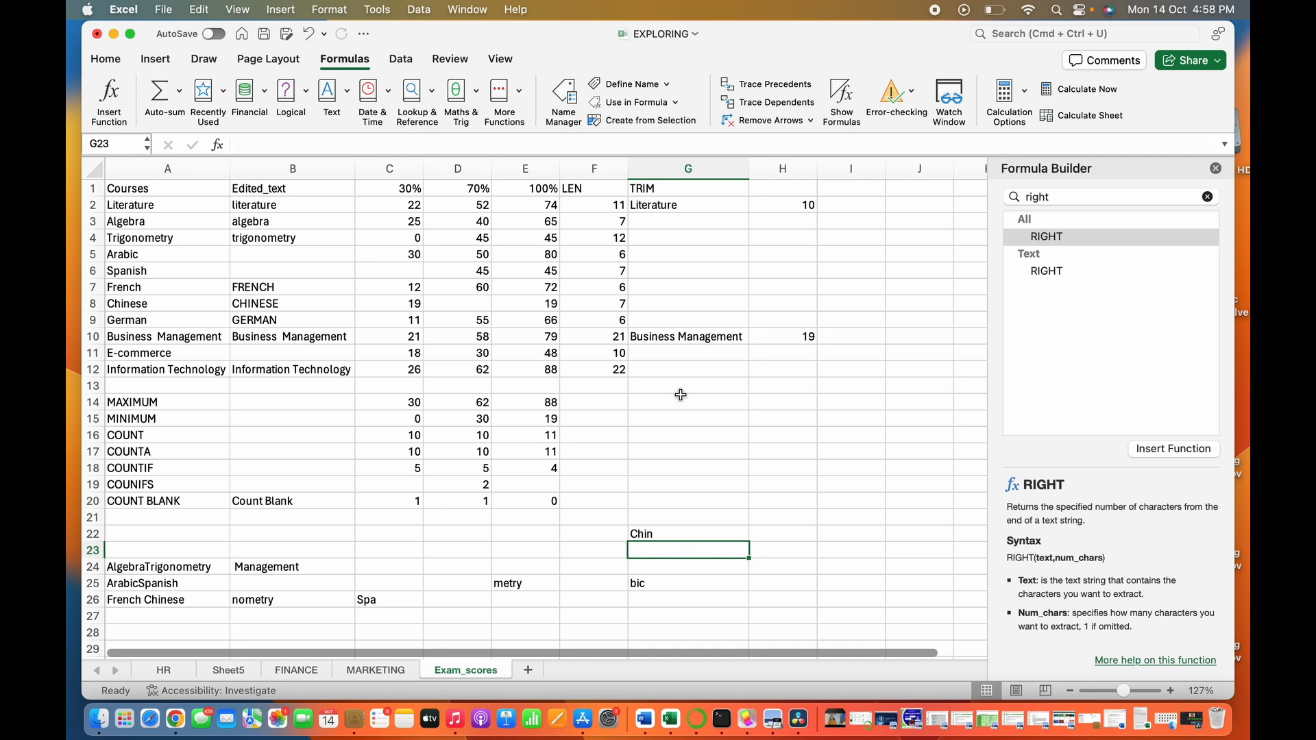
- Extract the first six characters of Algebra in cell H17 using LEFT on A3 with a character count of 6
{"action": "left_click", "coordinate": [782, 457]}
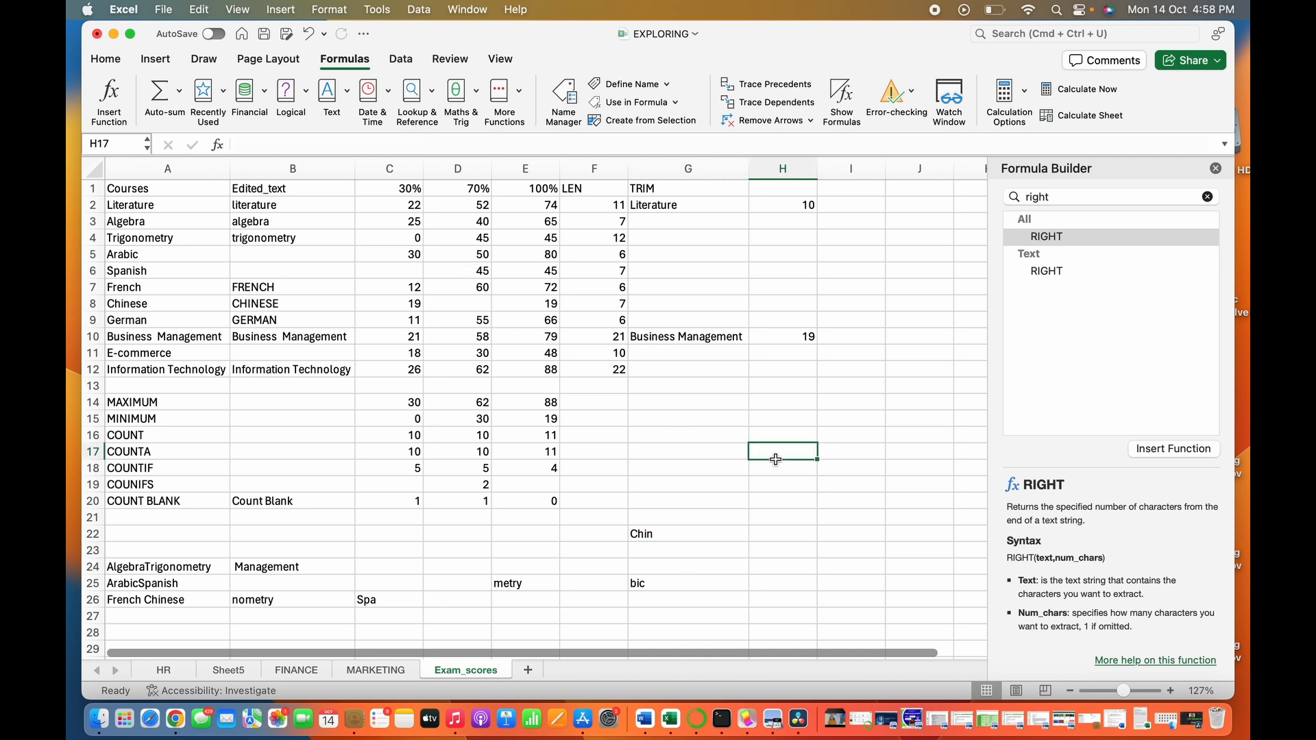
{"action": "left_click", "coordinate": [412, 140]}
{"action": "type", "text": "=L"}
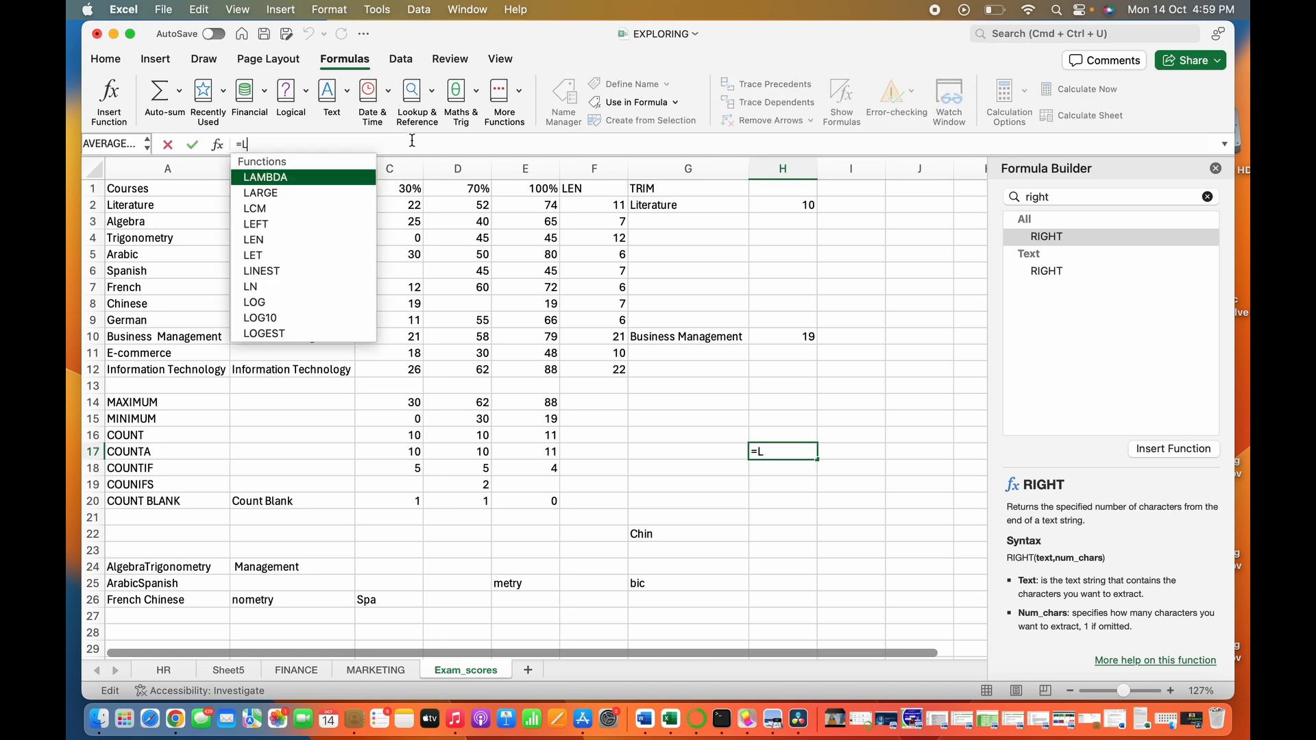
{"action": "type", "text": "EFT("}
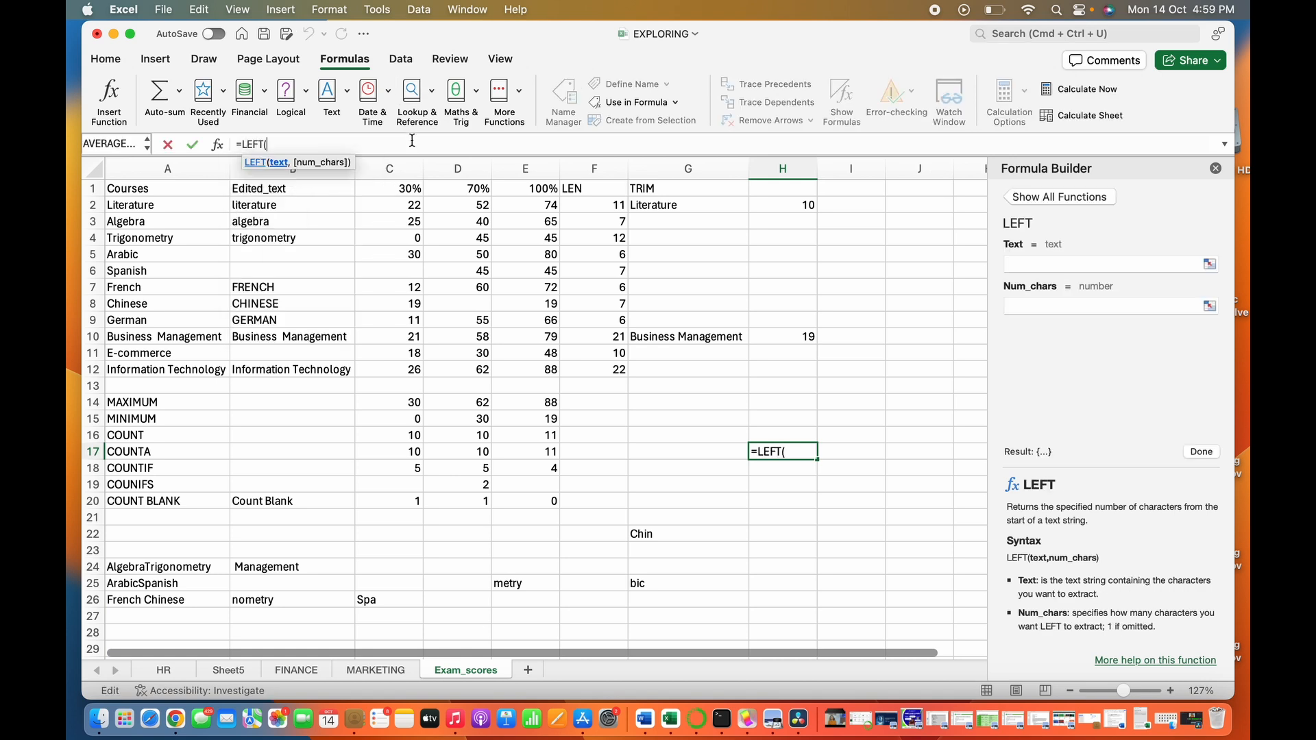
{"action": "left_click", "coordinate": [160, 223]}
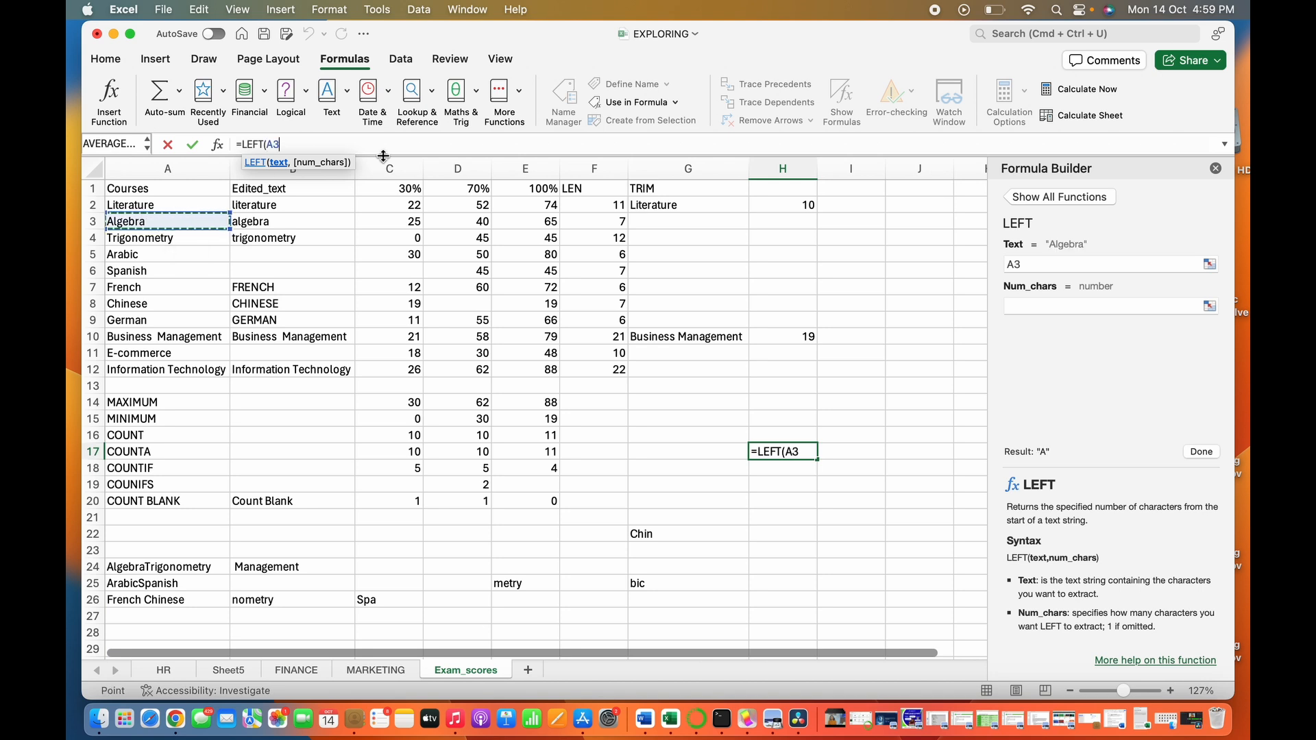
{"action": "type", "text": ",6"}
{"action": "key", "text": "Return"}
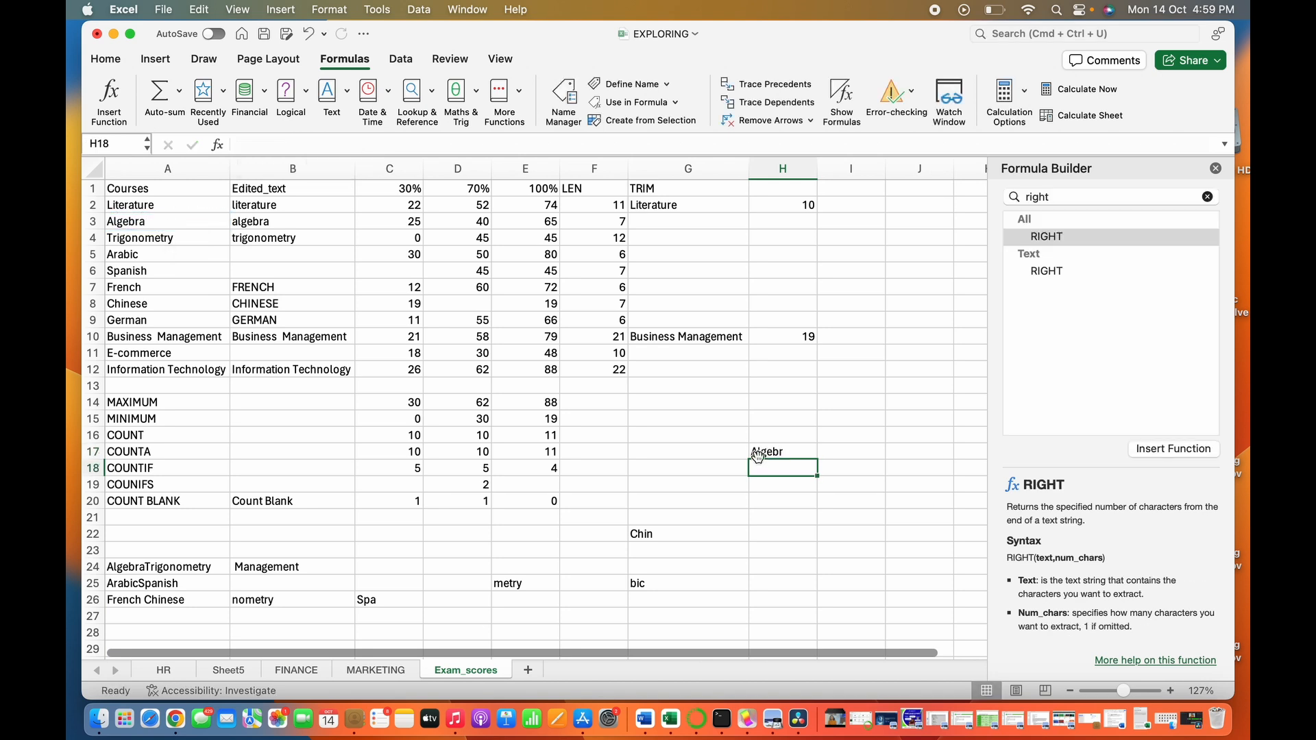